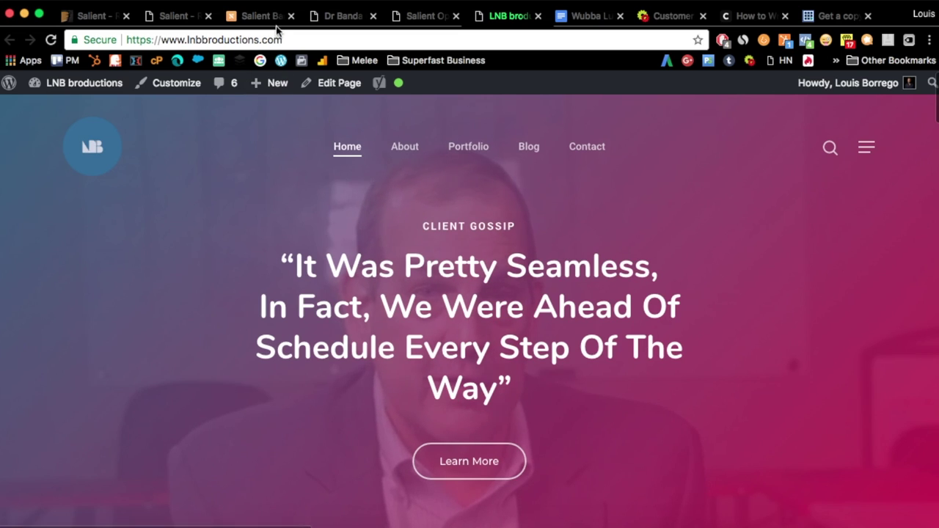
- Compare the Salient Band demo site with the Salient theme's live preview
{"action": "left_click", "coordinate": [332, 18]}
{"action": "left_click", "coordinate": [247, 17]}
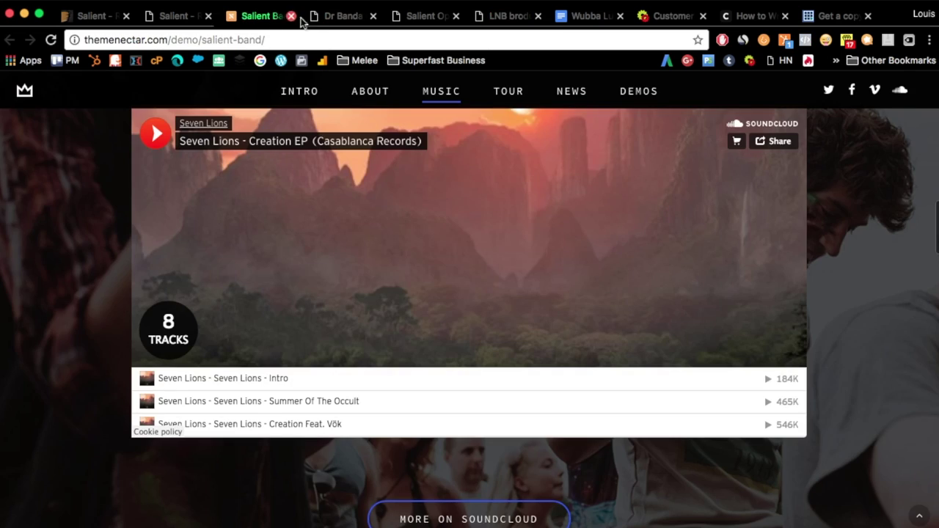
{"action": "left_click", "coordinate": [342, 18]}
{"action": "left_click", "coordinate": [171, 17]}
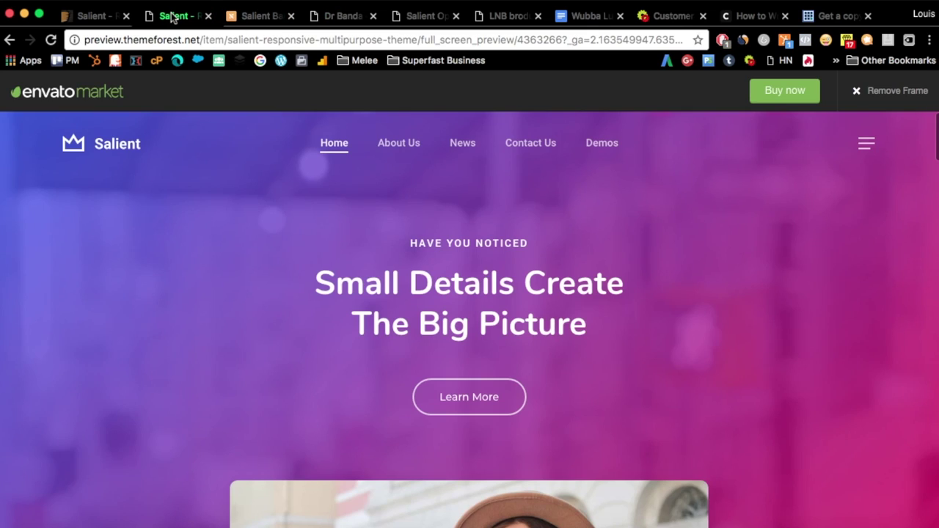
{"action": "left_click", "coordinate": [246, 18]}
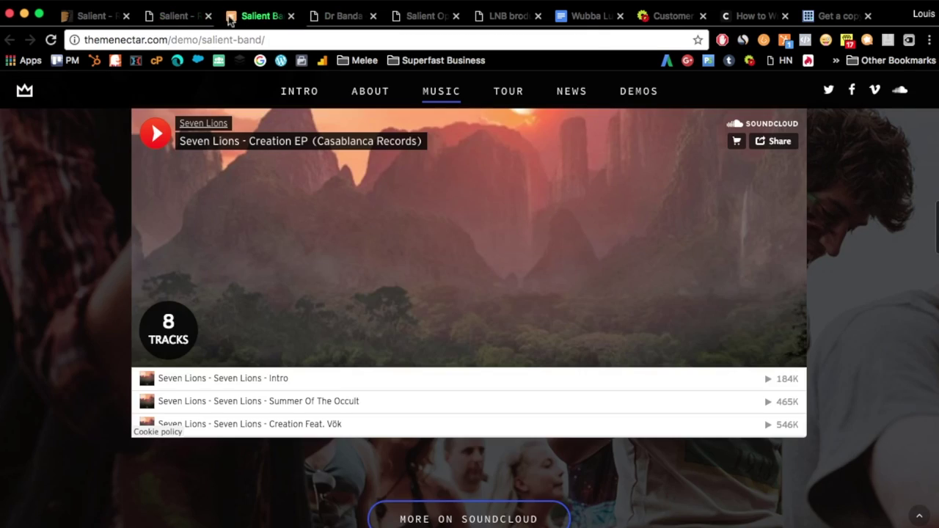
- Examine the Salient live preview's home page from the hero banner down to the client logos
{"action": "left_click", "coordinate": [175, 18]}
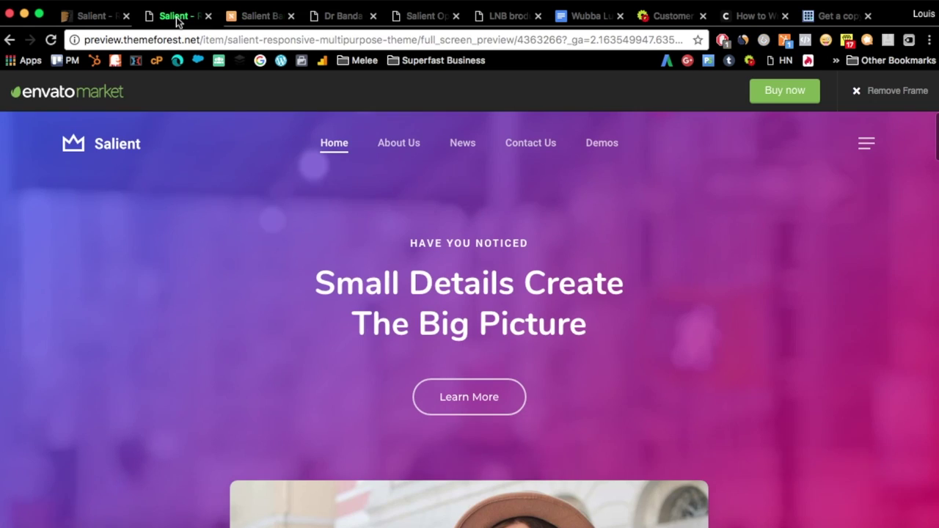
{"action": "scroll", "coordinate": [176, 261], "scroll_direction": "down", "scroll_amount": 3}
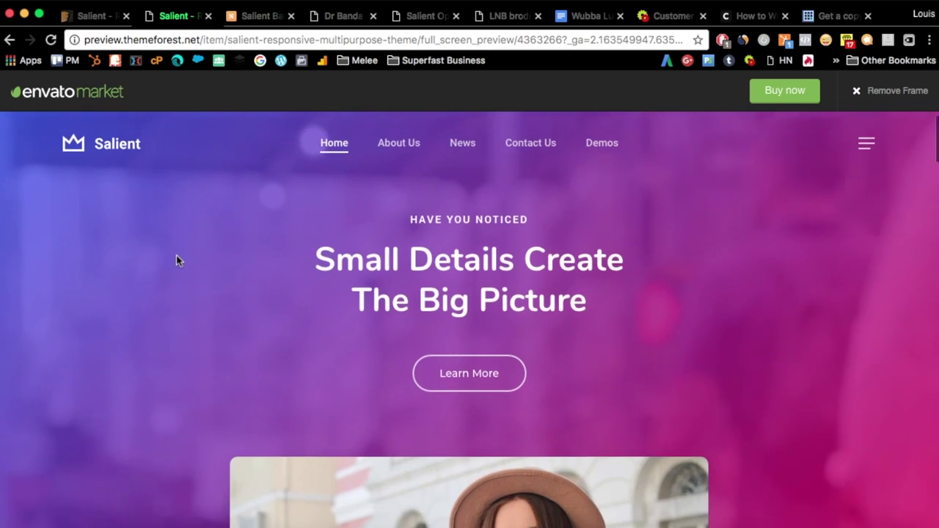
{"action": "scroll", "coordinate": [178, 260], "scroll_direction": "down", "scroll_amount": 5}
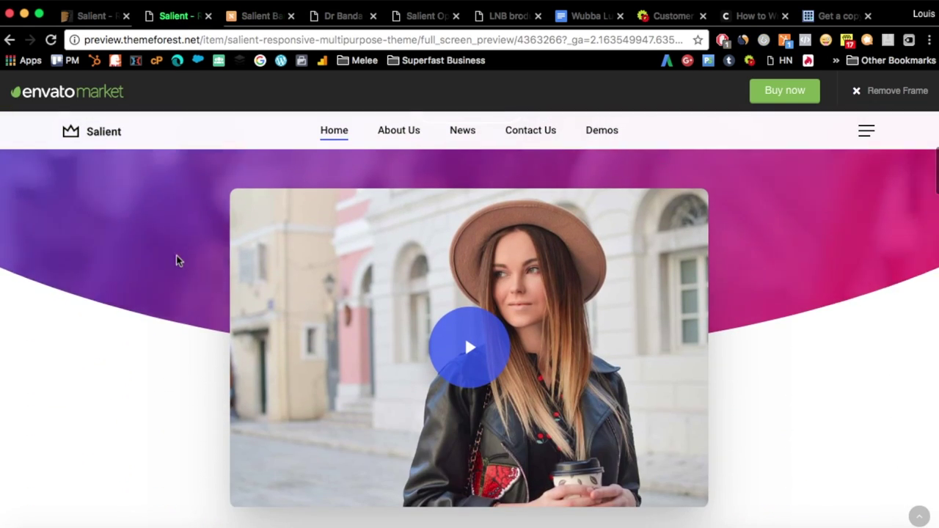
{"action": "scroll", "coordinate": [178, 260], "scroll_direction": "down", "scroll_amount": 5}
{"action": "scroll", "coordinate": [176, 260], "scroll_direction": "down", "scroll_amount": 3}
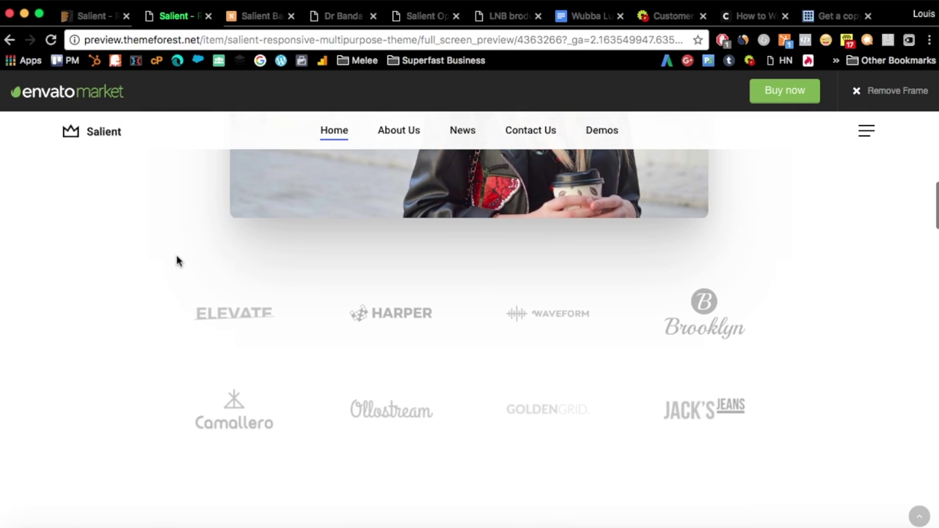
{"action": "scroll", "coordinate": [176, 261], "scroll_direction": "up", "scroll_amount": 10}
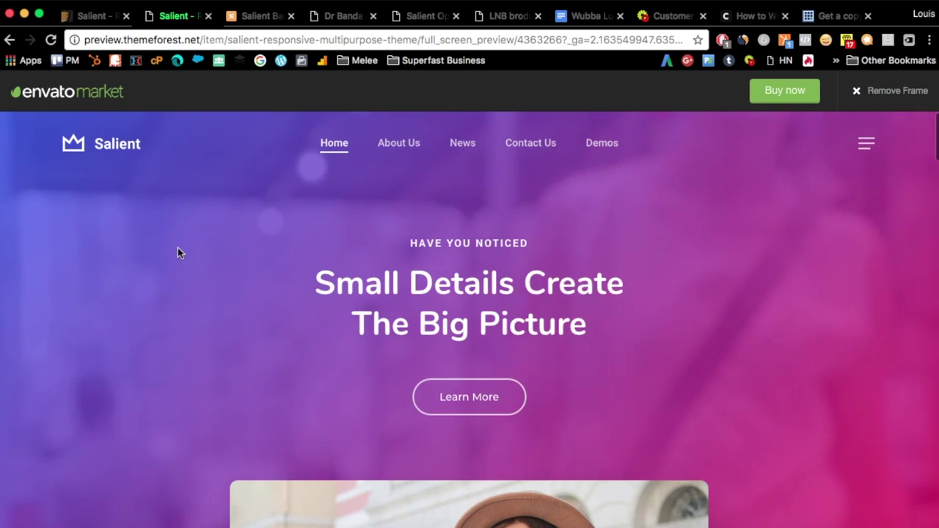
- Check the Salient item page on ThemeForest and review the live preview's home page down to the coloured feature boxes
{"action": "left_click", "coordinate": [88, 22]}
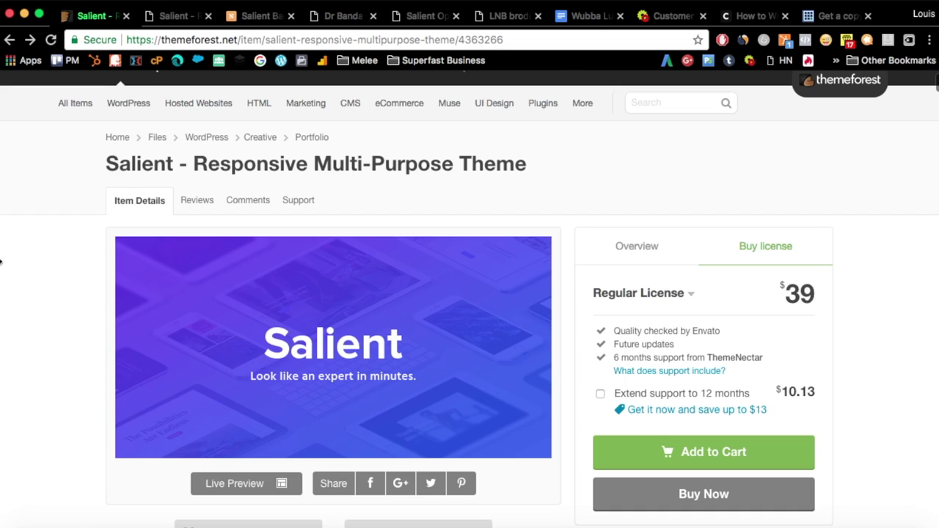
{"action": "left_click", "coordinate": [177, 19]}
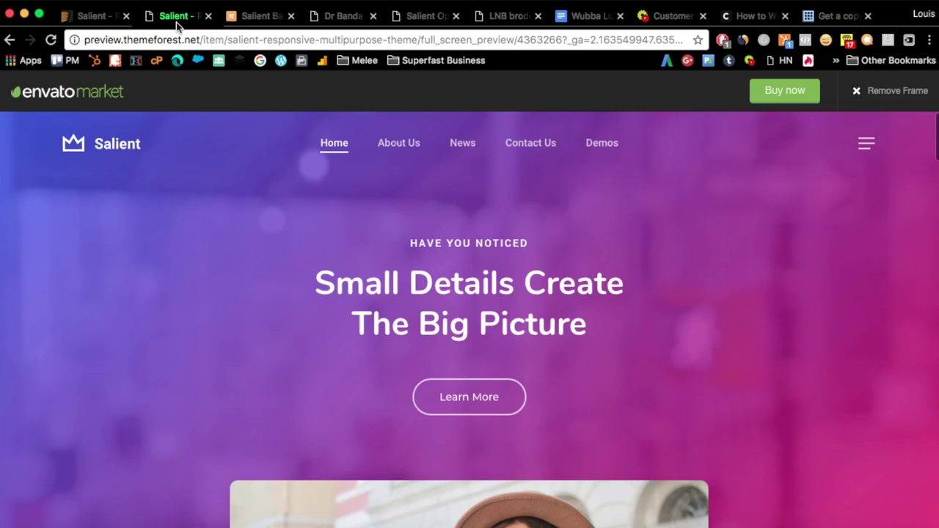
{"action": "scroll", "coordinate": [168, 307], "scroll_direction": "down", "scroll_amount": 5}
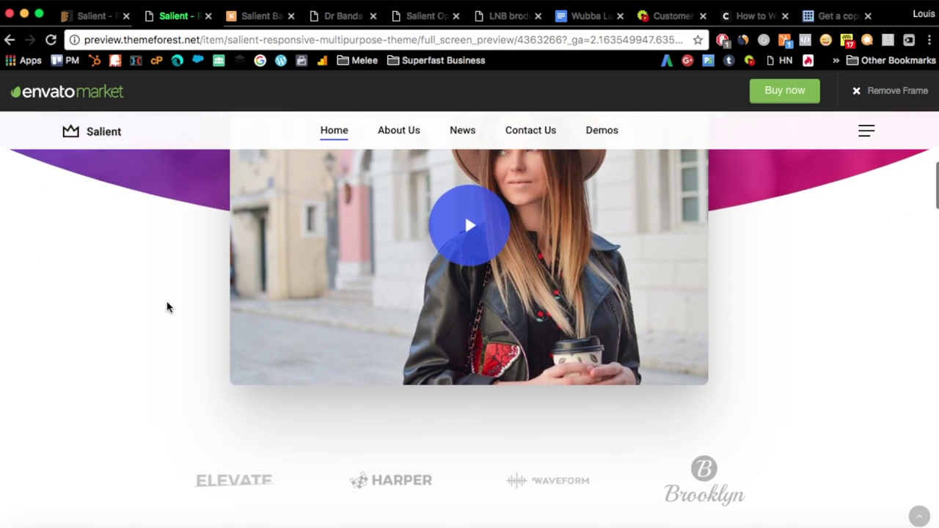
{"action": "scroll", "coordinate": [168, 307], "scroll_direction": "up", "scroll_amount": 5}
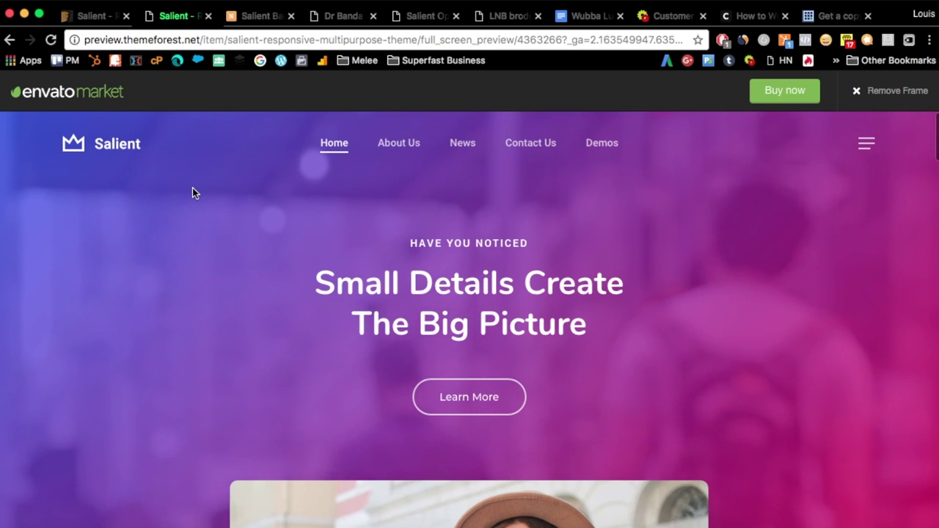
{"action": "scroll", "coordinate": [192, 189], "scroll_direction": "down", "scroll_amount": 3}
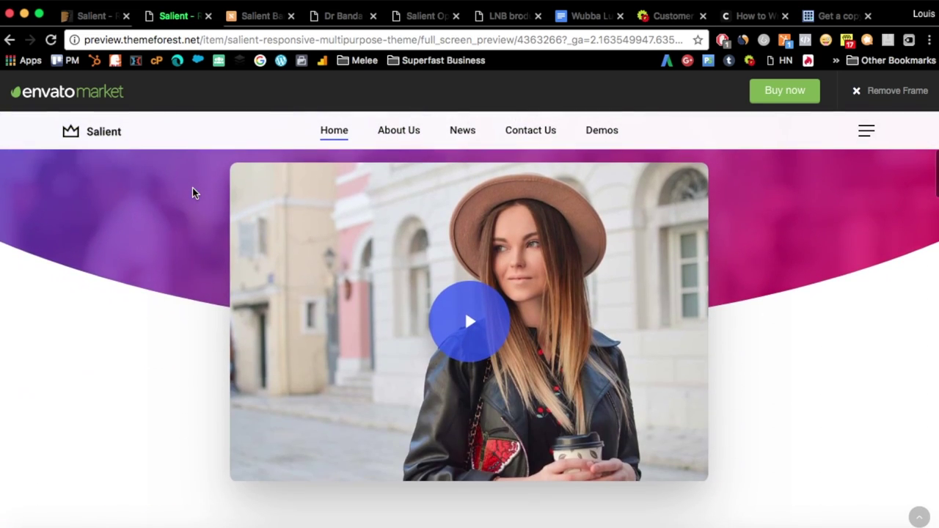
{"action": "scroll", "coordinate": [192, 189], "scroll_direction": "up", "scroll_amount": 3}
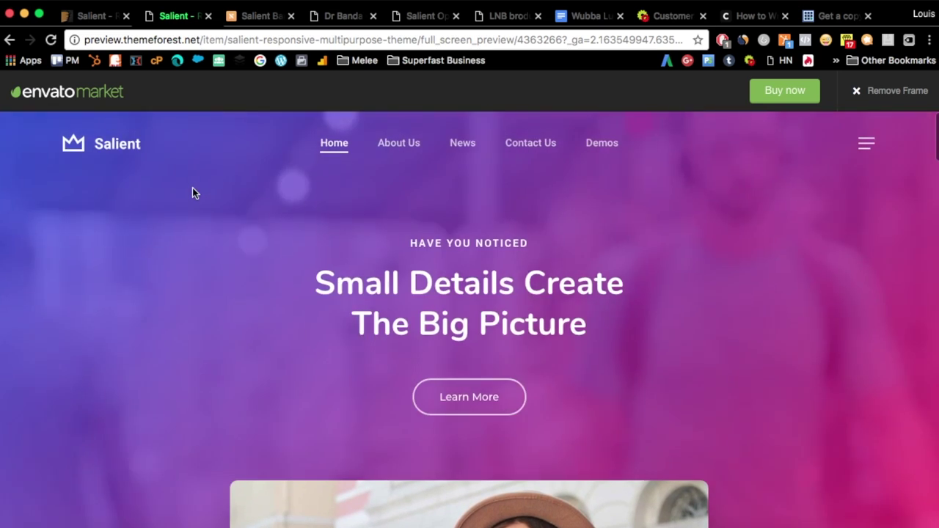
{"action": "scroll", "coordinate": [192, 193], "scroll_direction": "down", "scroll_amount": 10}
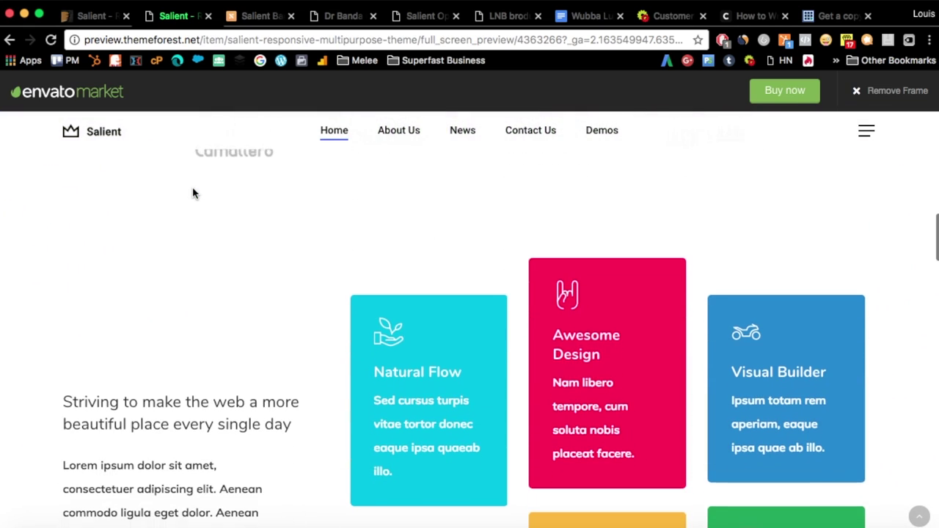
{"action": "scroll", "coordinate": [203, 176], "scroll_direction": "down", "scroll_amount": 5}
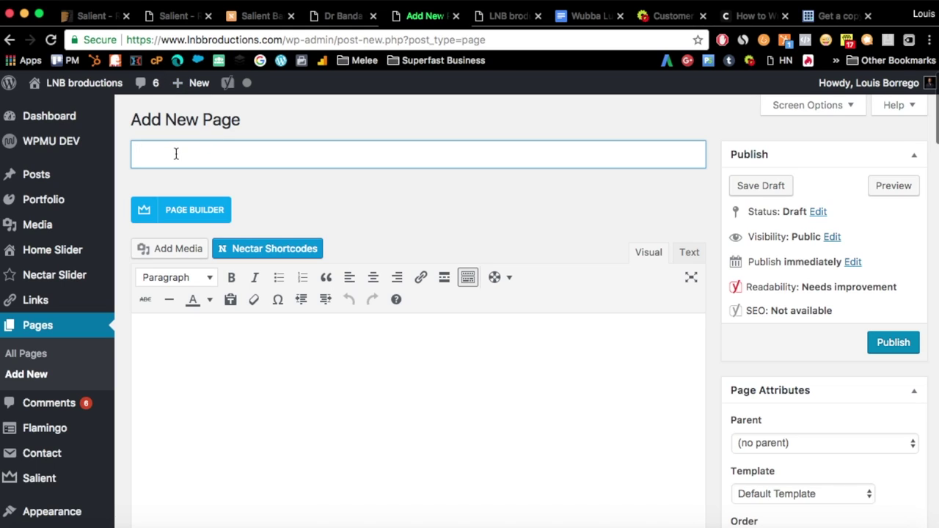
- Title the new WordPress page "Test" and switch its editor to the page builder
{"action": "left_click", "coordinate": [196, 210]}
{"action": "scroll", "coordinate": [172, 248], "scroll_direction": "down", "scroll_amount": 5}
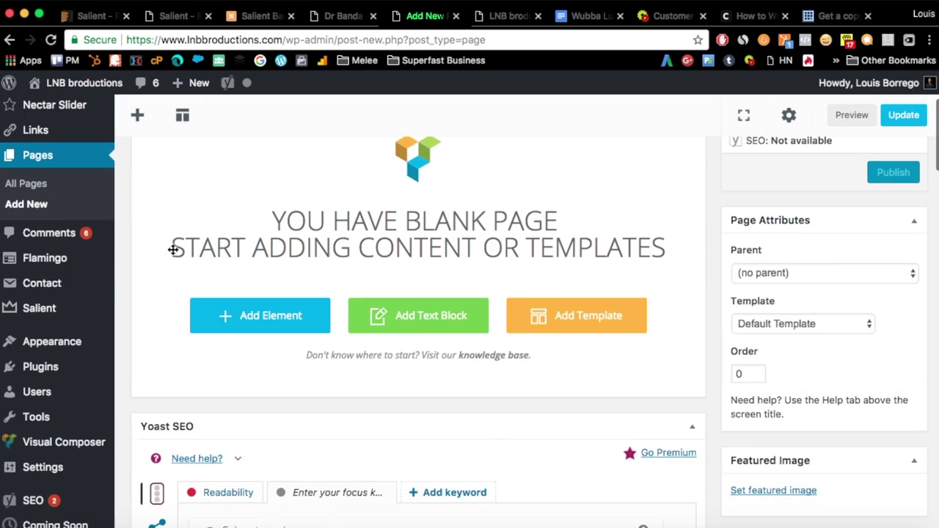
{"action": "scroll", "coordinate": [172, 249], "scroll_direction": "up", "scroll_amount": 3}
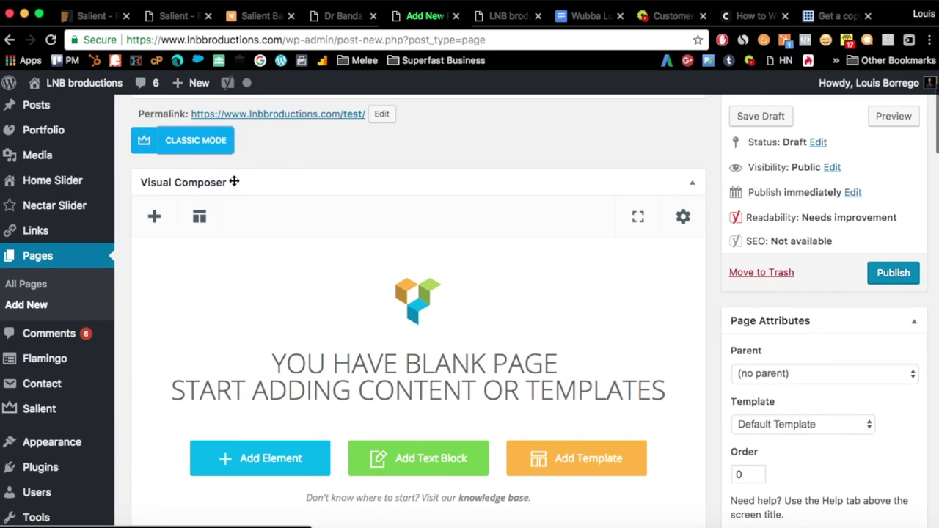
{"action": "scroll", "coordinate": [271, 161], "scroll_direction": "up", "scroll_amount": 1}
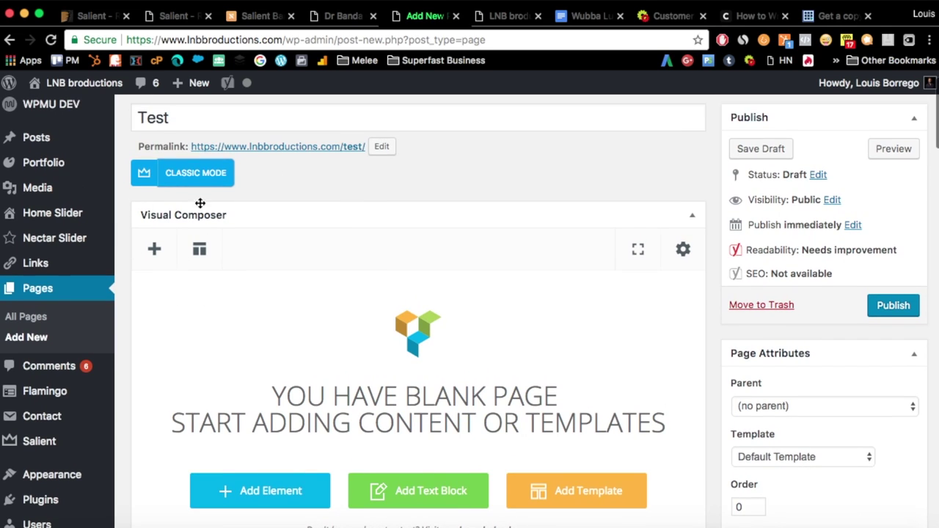
{"action": "scroll", "coordinate": [213, 280], "scroll_direction": "down", "scroll_amount": 4}
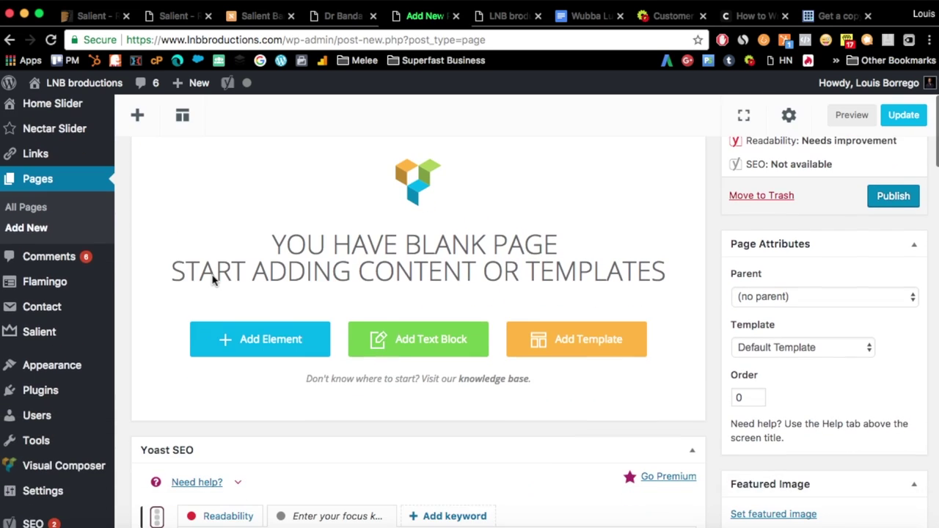
{"action": "scroll", "coordinate": [237, 359], "scroll_direction": "up", "scroll_amount": 4}
{"action": "scroll", "coordinate": [237, 359], "scroll_direction": "up", "scroll_amount": 1}
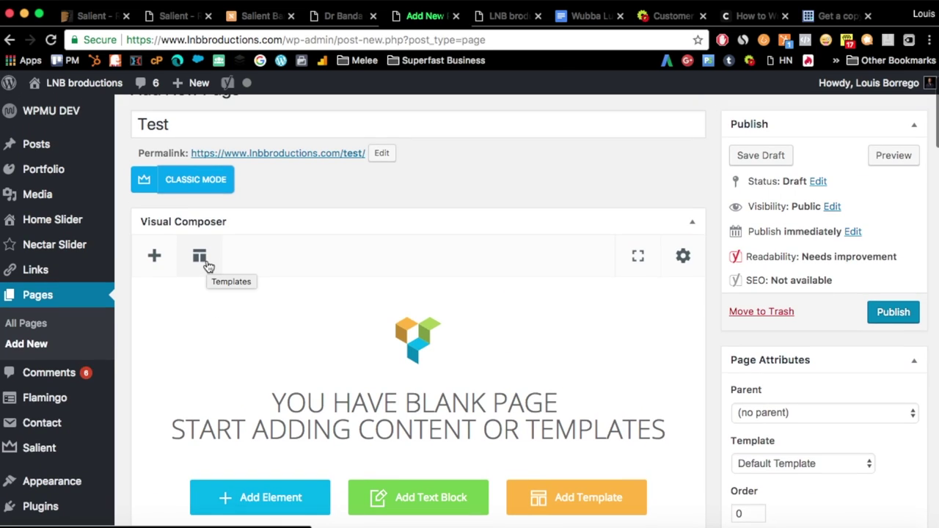
{"action": "scroll", "coordinate": [306, 364], "scroll_direction": "down", "scroll_amount": 4}
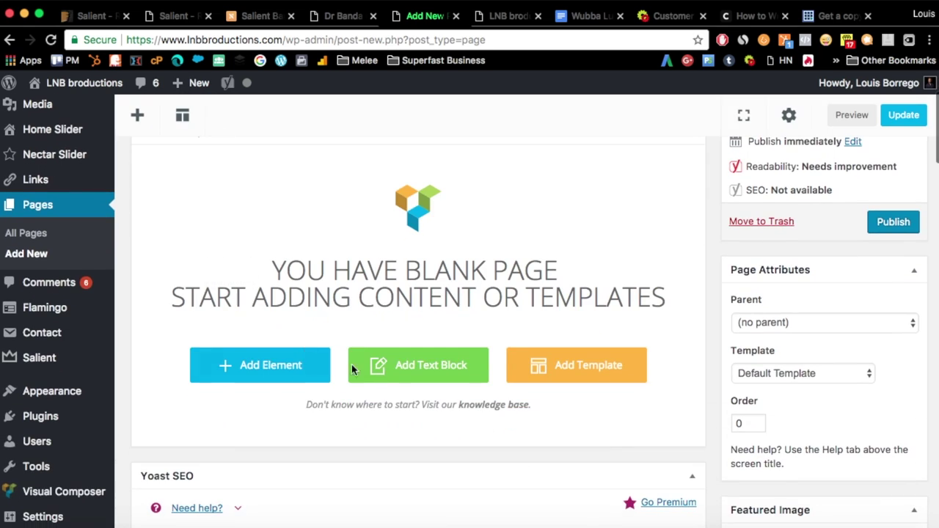
- Look through all the elements that can be added to the blank page, then close the element list
{"action": "left_click", "coordinate": [268, 374]}
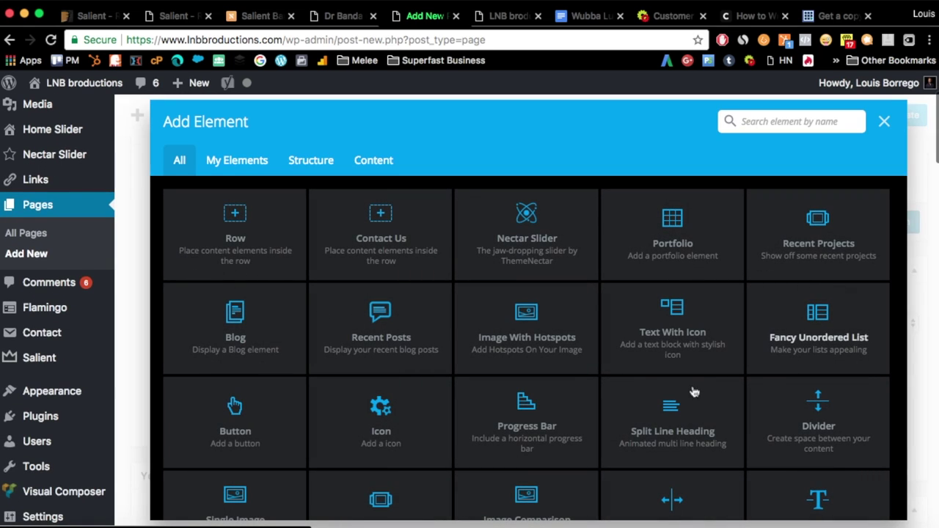
{"action": "scroll", "coordinate": [451, 319], "scroll_direction": "down", "scroll_amount": 4}
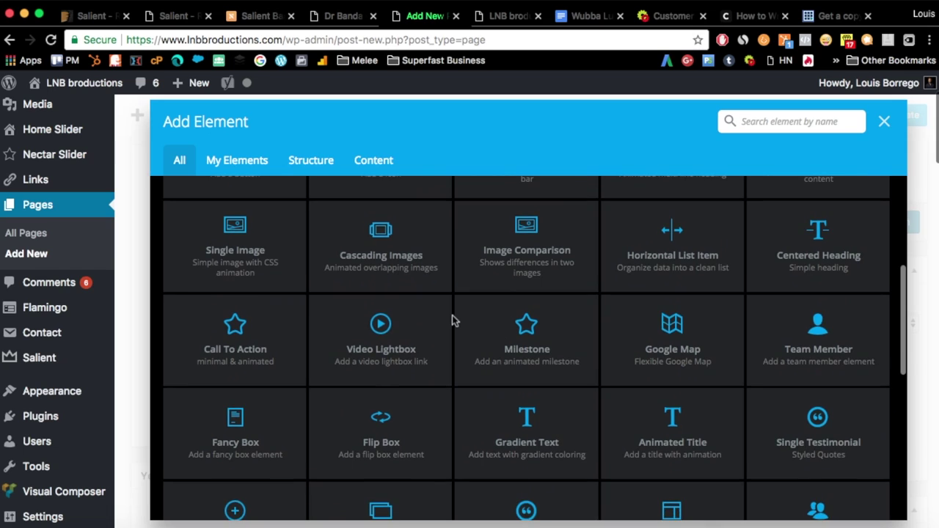
{"action": "scroll", "coordinate": [451, 320], "scroll_direction": "down", "scroll_amount": 4}
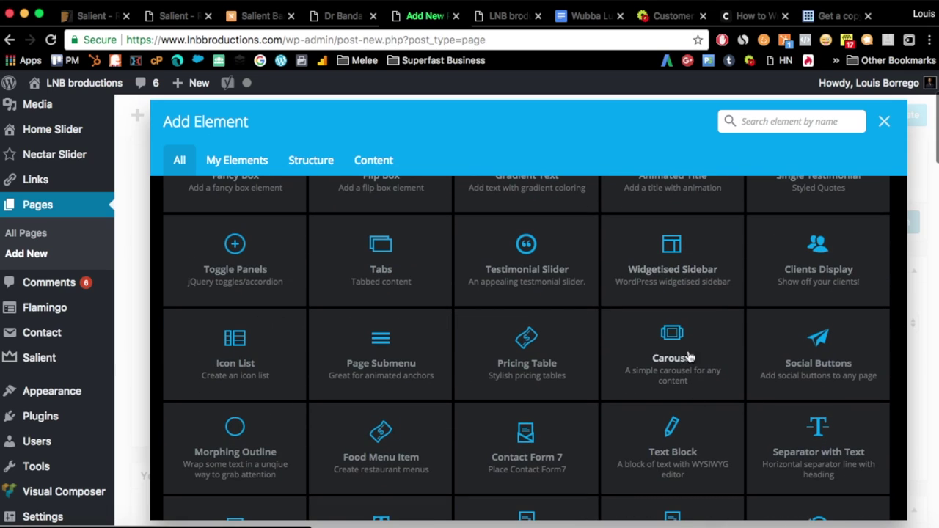
{"action": "scroll", "coordinate": [420, 319], "scroll_direction": "down", "scroll_amount": 2}
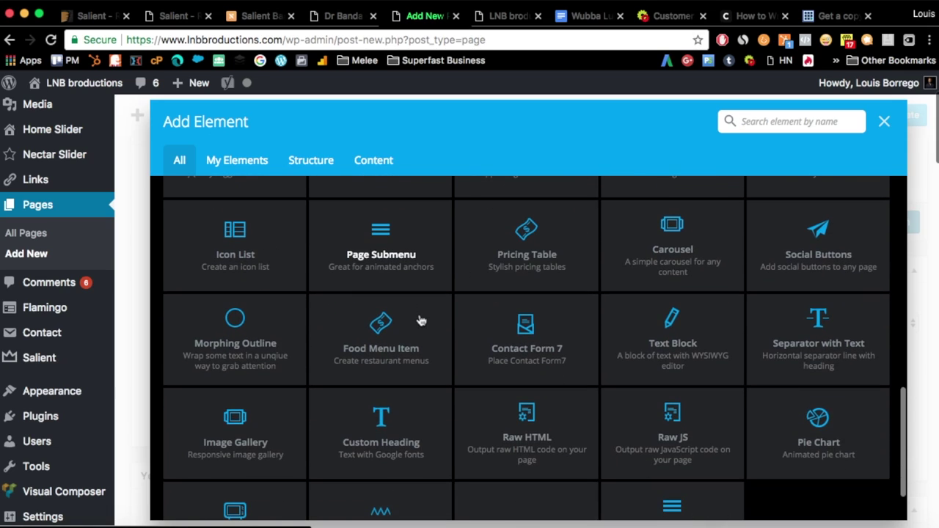
{"action": "scroll", "coordinate": [422, 337], "scroll_direction": "down", "scroll_amount": 2}
{"action": "scroll", "coordinate": [333, 387], "scroll_direction": "down", "scroll_amount": 2}
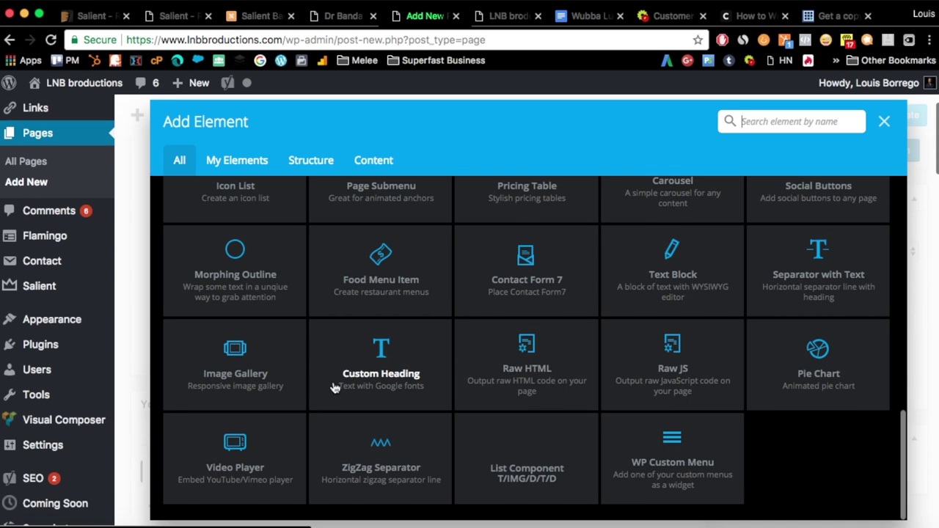
{"action": "scroll", "coordinate": [332, 387], "scroll_direction": "up", "scroll_amount": 6}
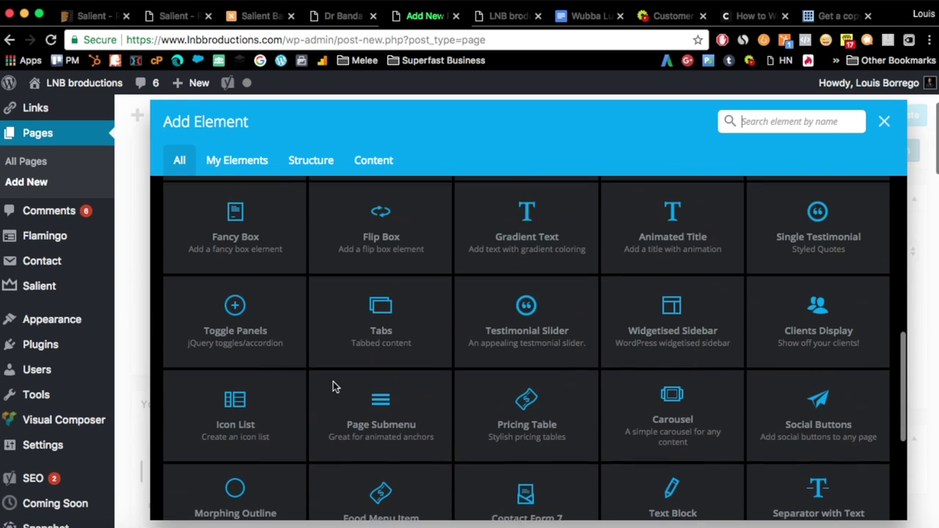
{"action": "scroll", "coordinate": [349, 344], "scroll_direction": "up", "scroll_amount": 10}
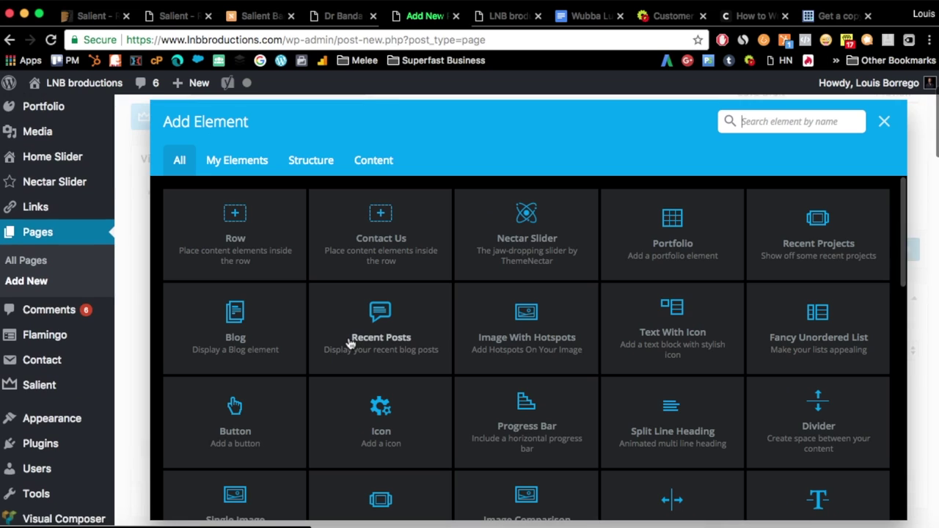
{"action": "scroll", "coordinate": [289, 281], "scroll_direction": "down", "scroll_amount": 1}
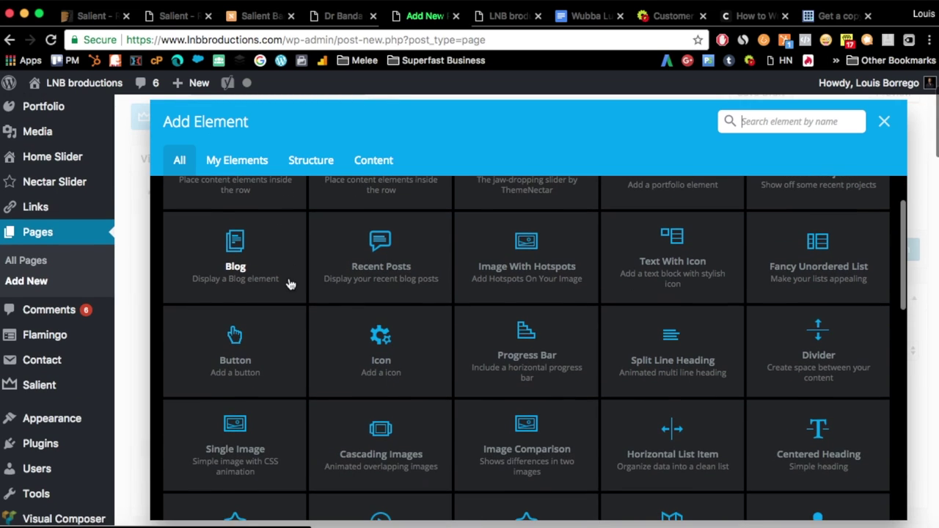
{"action": "scroll", "coordinate": [289, 283], "scroll_direction": "down", "scroll_amount": 1}
{"action": "scroll", "coordinate": [290, 284], "scroll_direction": "down", "scroll_amount": 1}
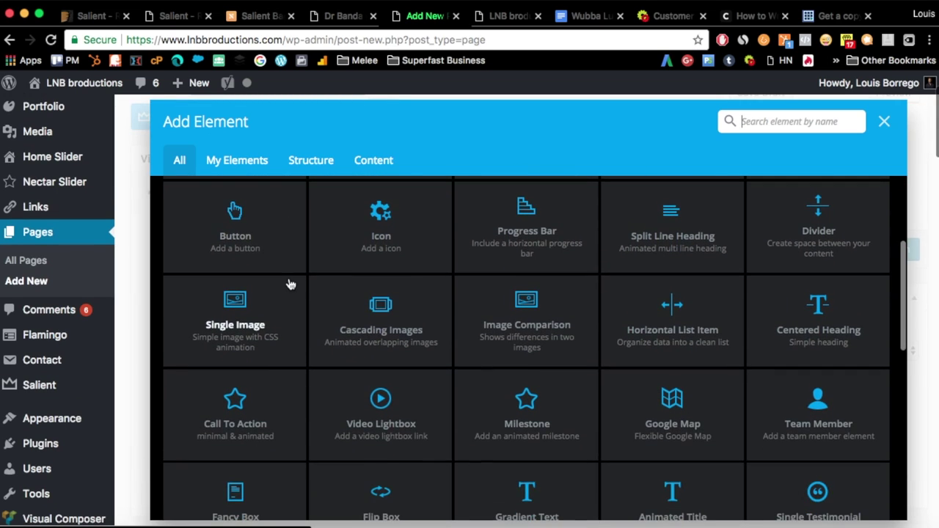
{"action": "left_click", "coordinate": [884, 122]}
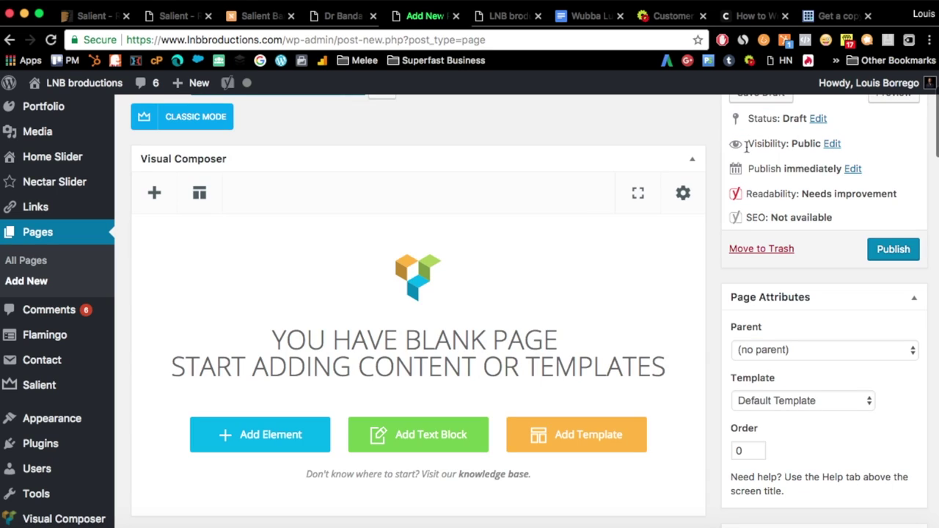
- Open the template library and examine the first Salient Studio templates, from About Me - Fullscreen vCard to Awesome Shape Divider Hero
{"action": "left_click", "coordinate": [201, 193]}
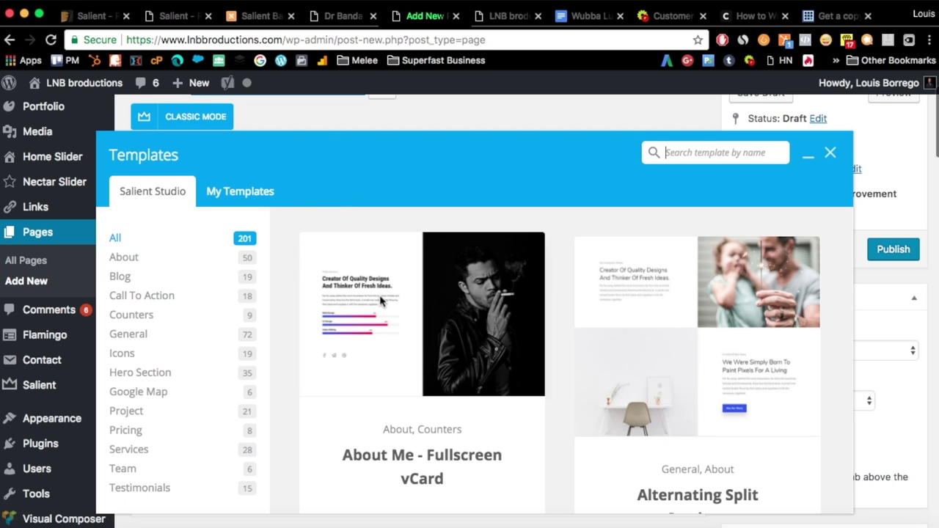
{"action": "scroll", "coordinate": [383, 297], "scroll_direction": "down", "scroll_amount": 3}
{"action": "scroll", "coordinate": [385, 295], "scroll_direction": "down", "scroll_amount": 1}
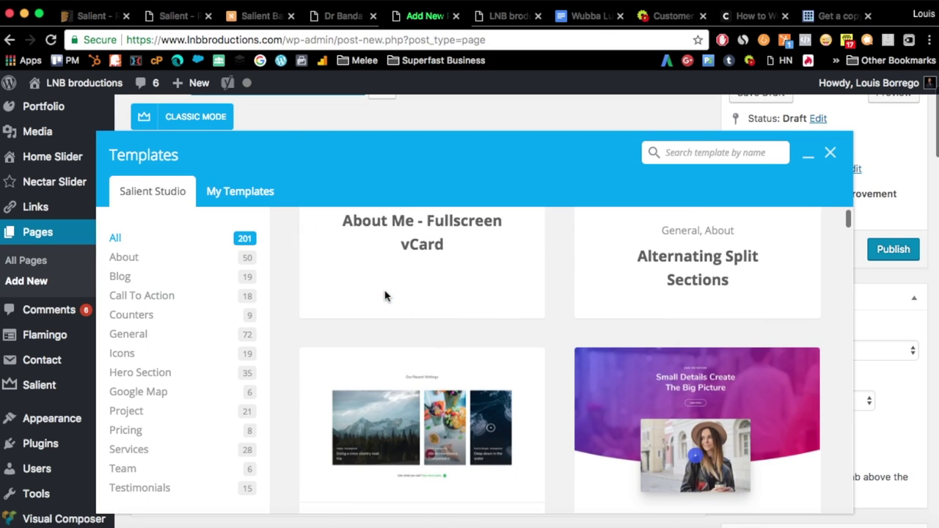
{"action": "scroll", "coordinate": [528, 365], "scroll_direction": "down", "scroll_amount": 3}
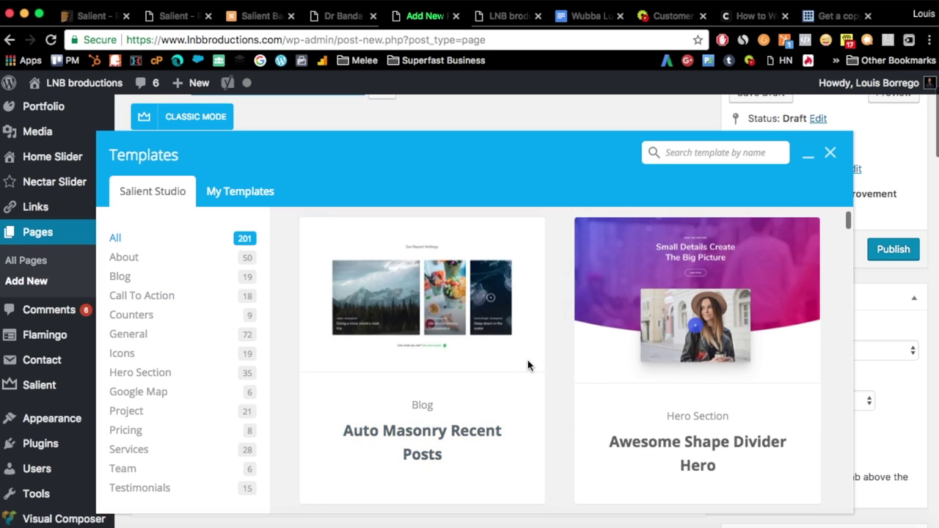
{"action": "scroll", "coordinate": [440, 315], "scroll_direction": "up", "scroll_amount": 2}
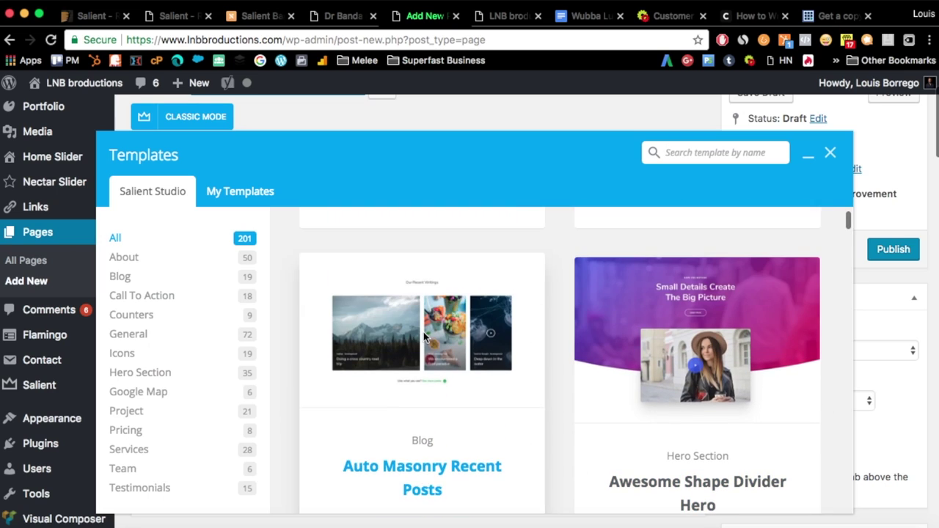
{"action": "scroll", "coordinate": [445, 295], "scroll_direction": "up", "scroll_amount": 1}
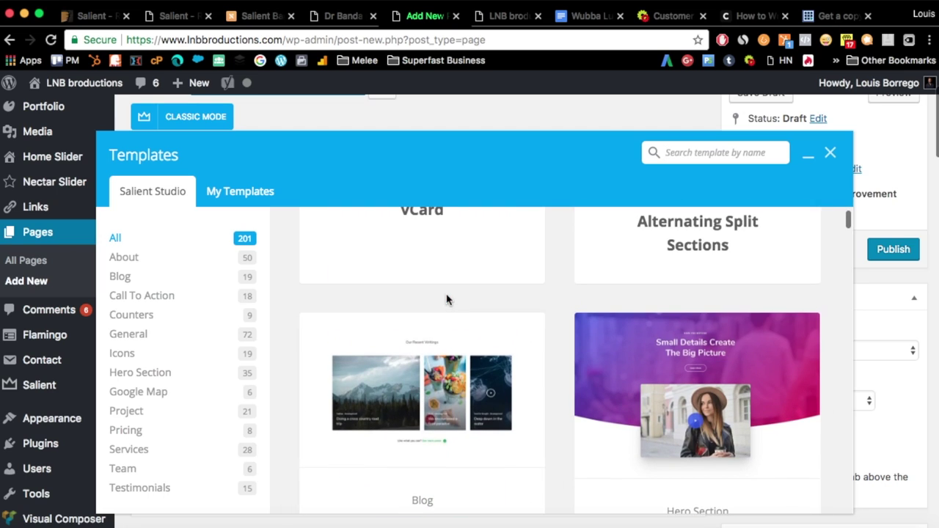
{"action": "scroll", "coordinate": [446, 299], "scroll_direction": "up", "scroll_amount": 1}
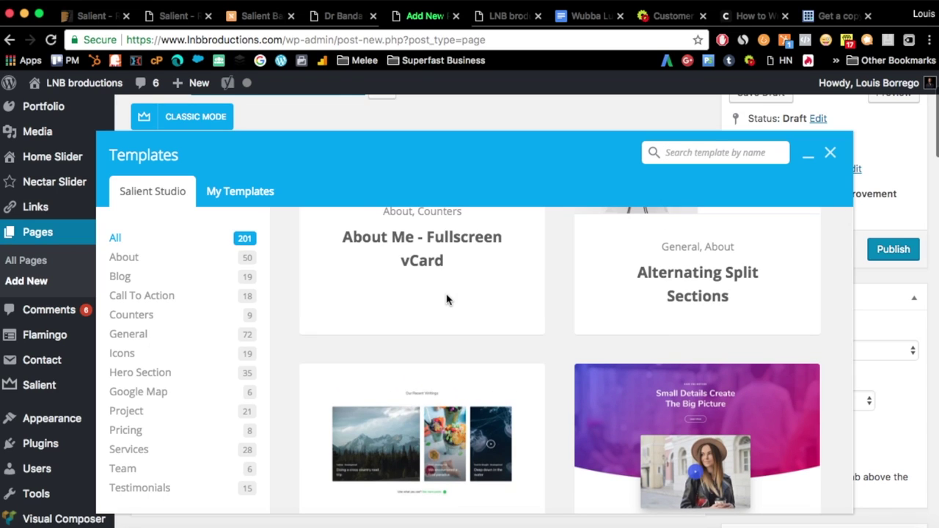
{"action": "scroll", "coordinate": [446, 299], "scroll_direction": "up", "scroll_amount": 1}
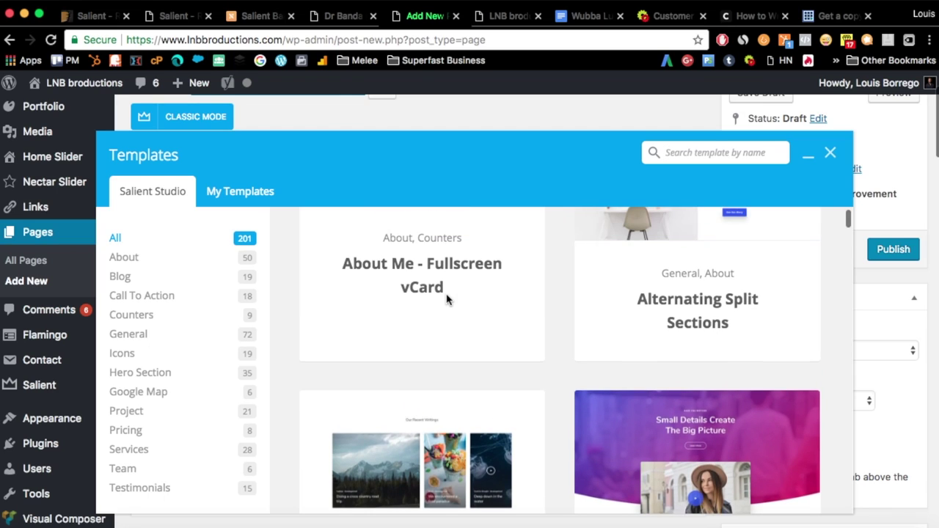
{"action": "scroll", "coordinate": [489, 325], "scroll_direction": "down", "scroll_amount": 2}
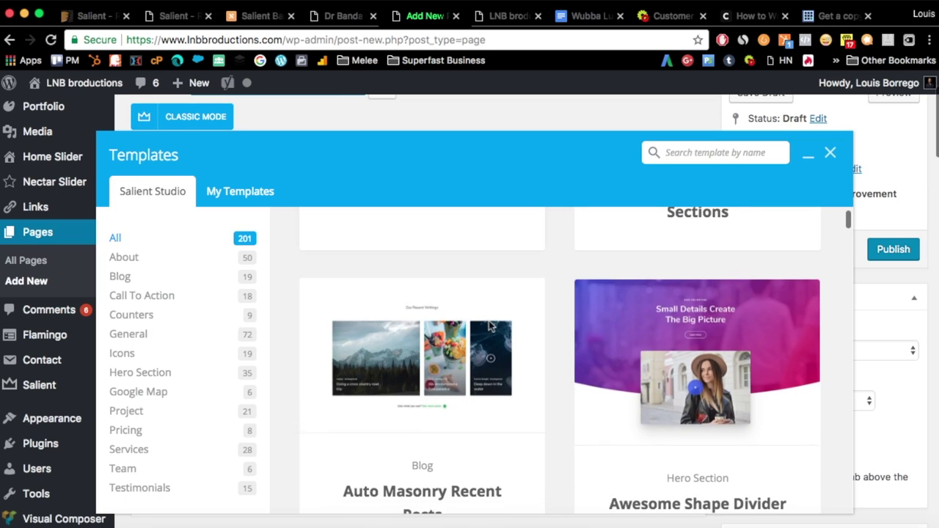
{"action": "scroll", "coordinate": [489, 321], "scroll_direction": "down", "scroll_amount": 1}
{"action": "scroll", "coordinate": [489, 320], "scroll_direction": "down", "scroll_amount": 2}
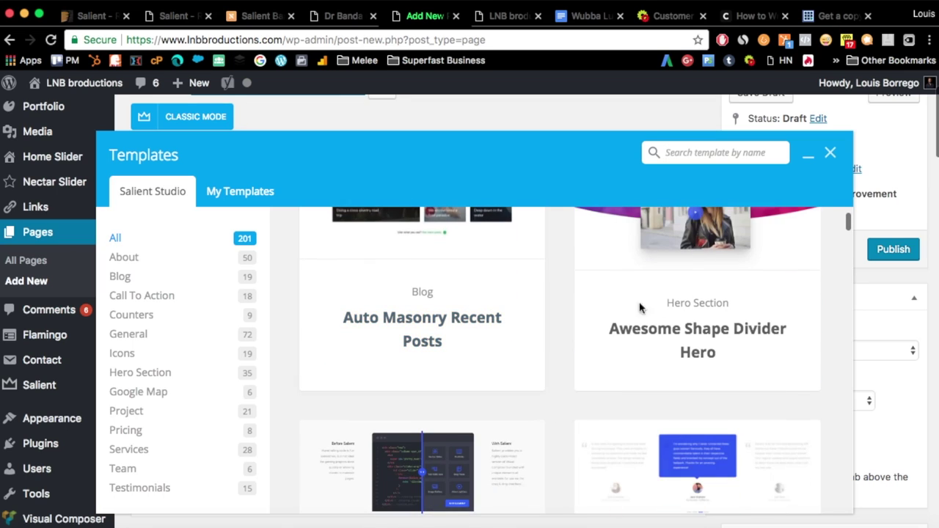
{"action": "scroll", "coordinate": [549, 293], "scroll_direction": "up", "scroll_amount": 1}
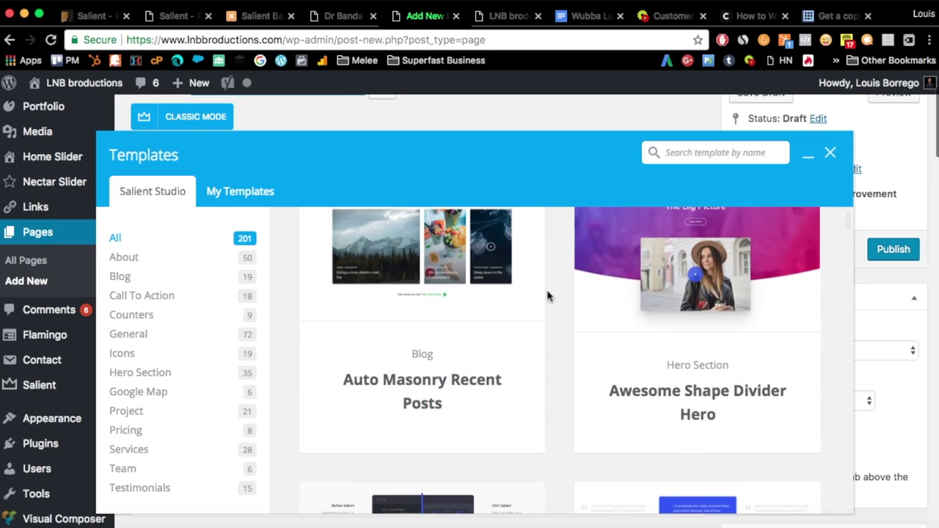
{"action": "scroll", "coordinate": [549, 296], "scroll_direction": "up", "scroll_amount": 2}
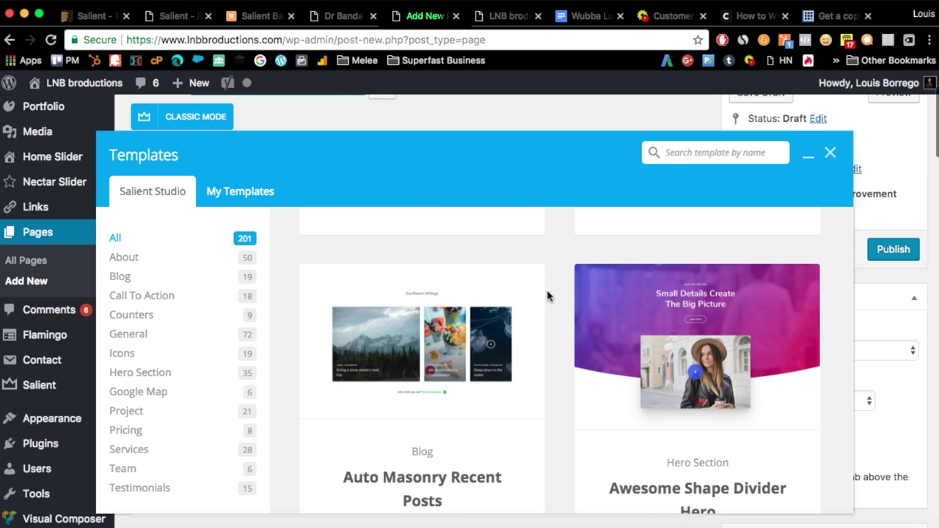
{"action": "scroll", "coordinate": [548, 295], "scroll_direction": "up", "scroll_amount": 1}
- Look through the Salient Studio templates from Before & After to Colors Used In Case Study
{"action": "scroll", "coordinate": [548, 296], "scroll_direction": "down", "scroll_amount": 7}
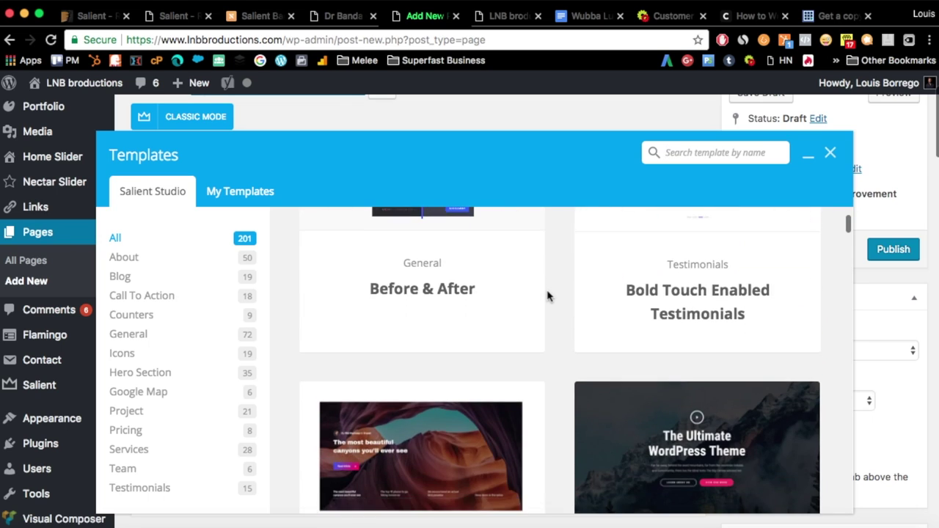
{"action": "scroll", "coordinate": [546, 296], "scroll_direction": "down", "scroll_amount": 2}
{"action": "scroll", "coordinate": [463, 359], "scroll_direction": "down", "scroll_amount": 2}
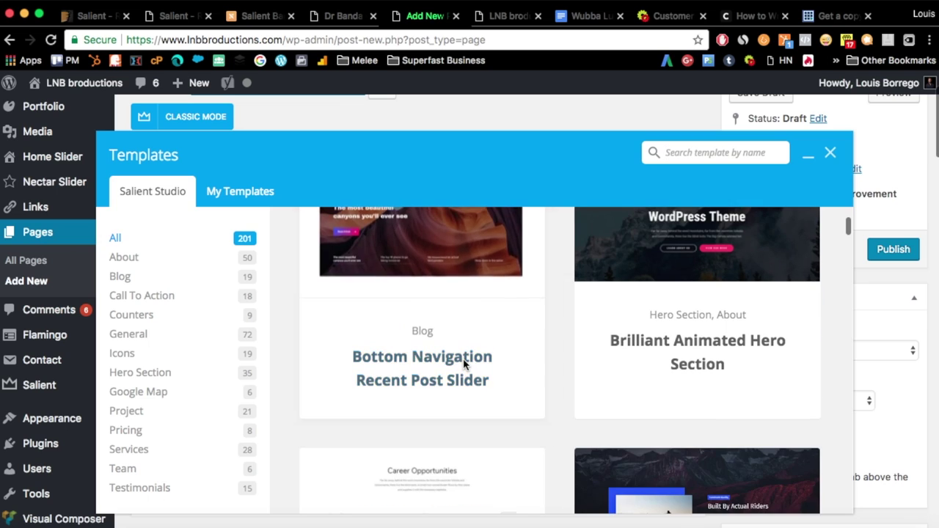
{"action": "scroll", "coordinate": [463, 359], "scroll_direction": "down", "scroll_amount": 6}
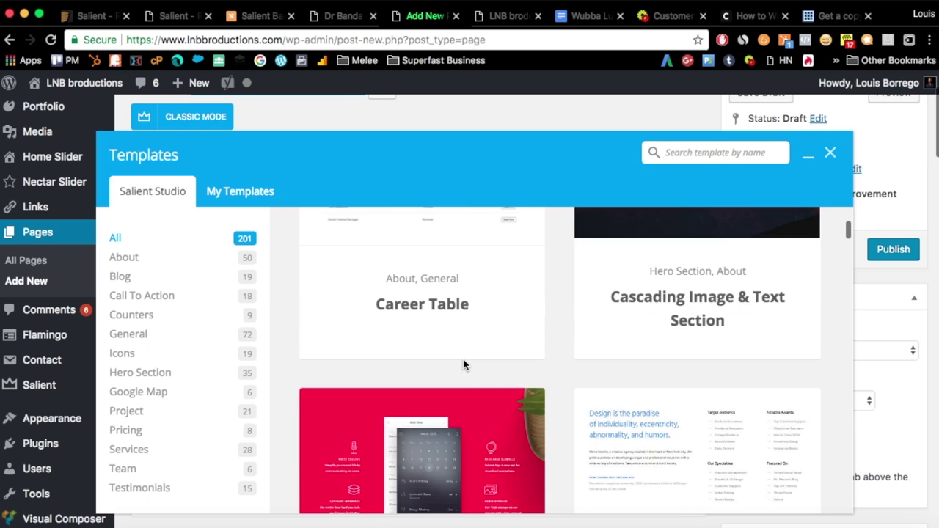
{"action": "scroll", "coordinate": [463, 364], "scroll_direction": "down", "scroll_amount": 2}
{"action": "scroll", "coordinate": [393, 338], "scroll_direction": "up", "scroll_amount": 2}
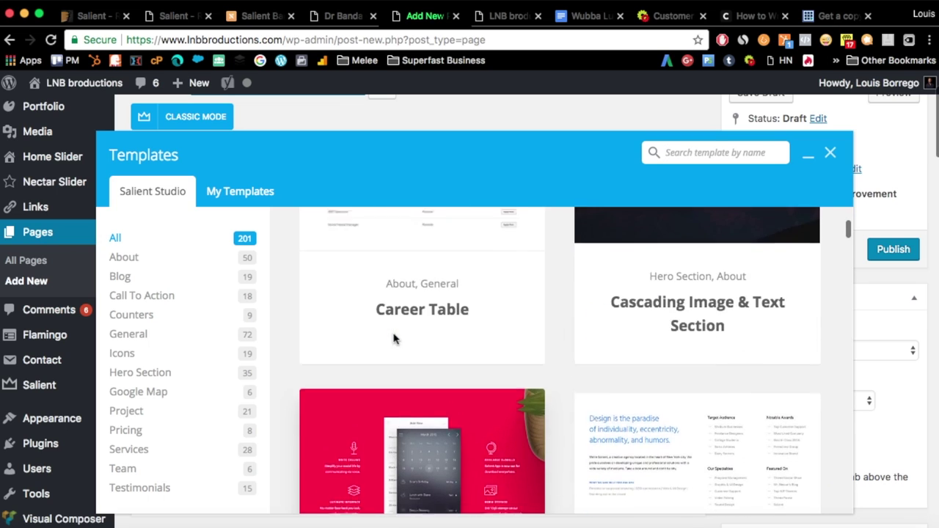
{"action": "scroll", "coordinate": [394, 339], "scroll_direction": "up", "scroll_amount": 2}
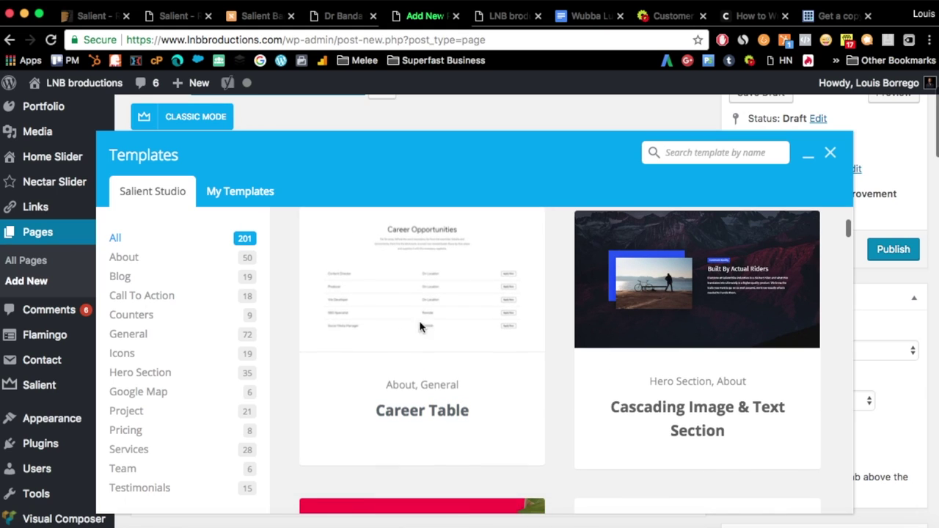
{"action": "scroll", "coordinate": [436, 300], "scroll_direction": "up", "scroll_amount": 1}
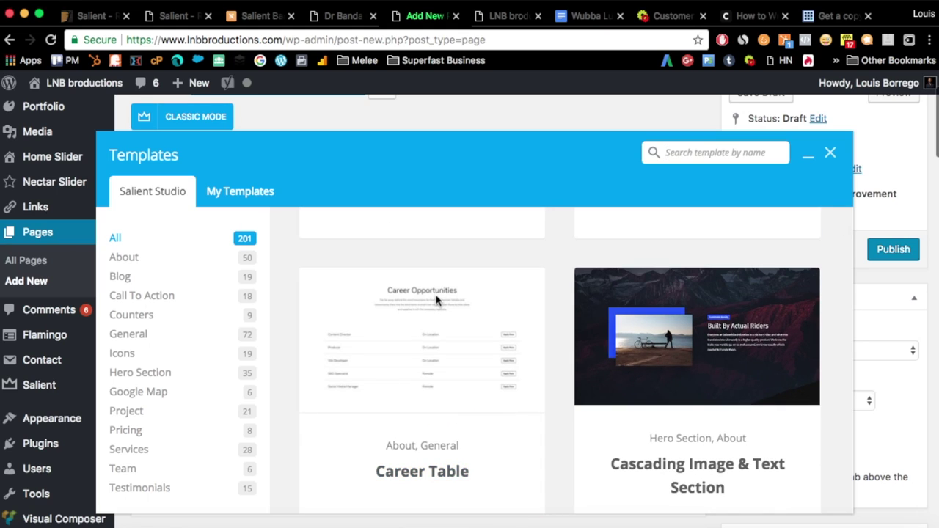
{"action": "scroll", "coordinate": [436, 300], "scroll_direction": "down", "scroll_amount": 2}
{"action": "scroll", "coordinate": [436, 300], "scroll_direction": "down", "scroll_amount": 2}
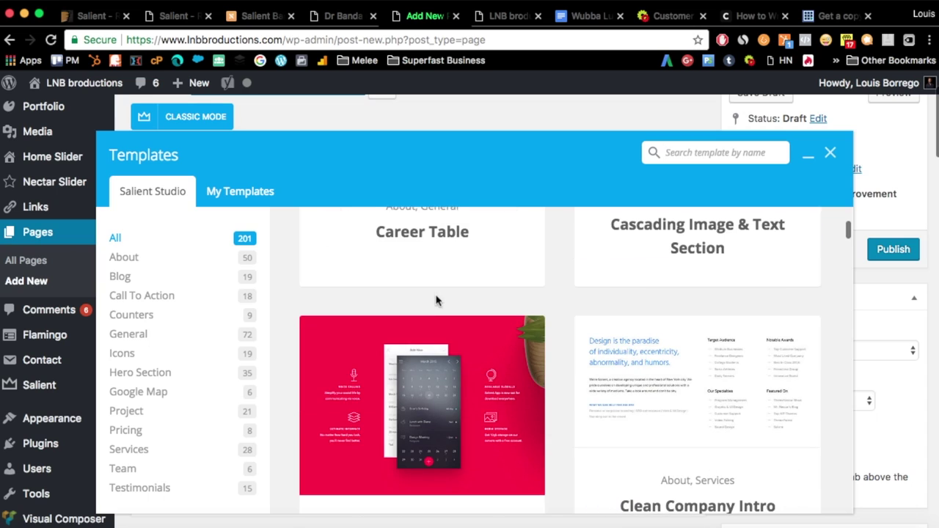
{"action": "scroll", "coordinate": [618, 355], "scroll_direction": "down", "scroll_amount": 2}
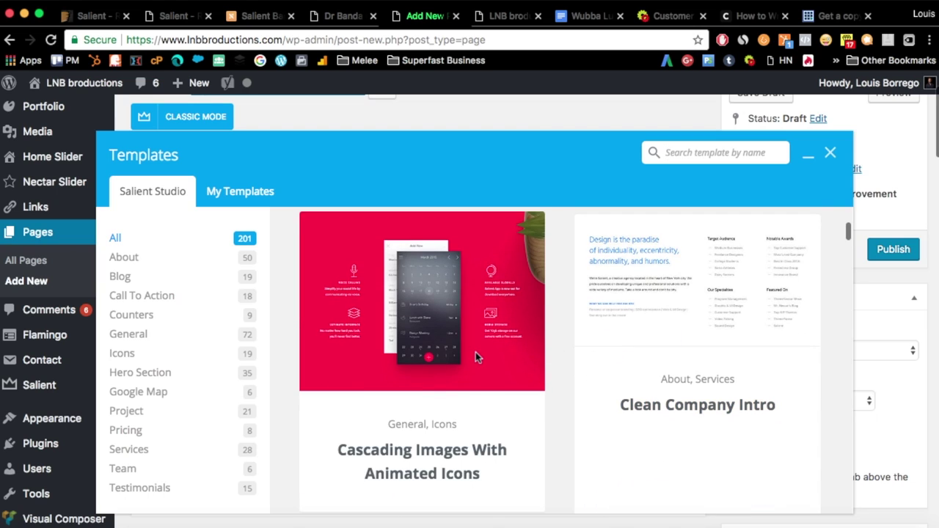
{"action": "scroll", "coordinate": [463, 355], "scroll_direction": "down", "scroll_amount": 1}
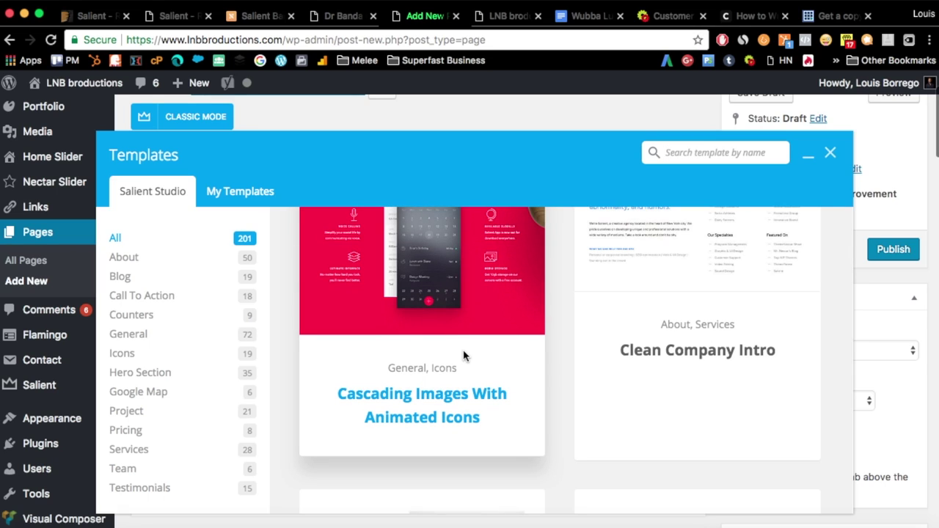
{"action": "scroll", "coordinate": [528, 351], "scroll_direction": "down", "scroll_amount": 1}
{"action": "scroll", "coordinate": [517, 440], "scroll_direction": "down", "scroll_amount": 2}
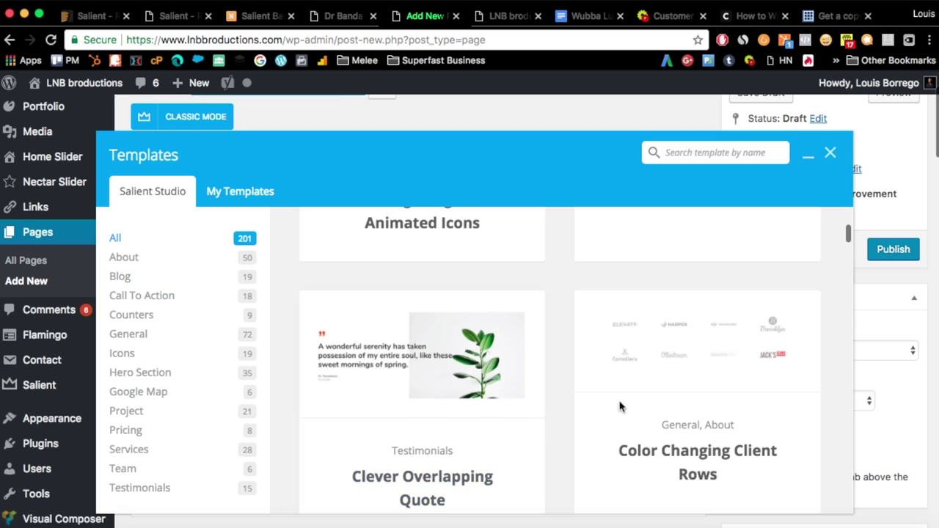
{"action": "scroll", "coordinate": [497, 376], "scroll_direction": "down", "scroll_amount": 1}
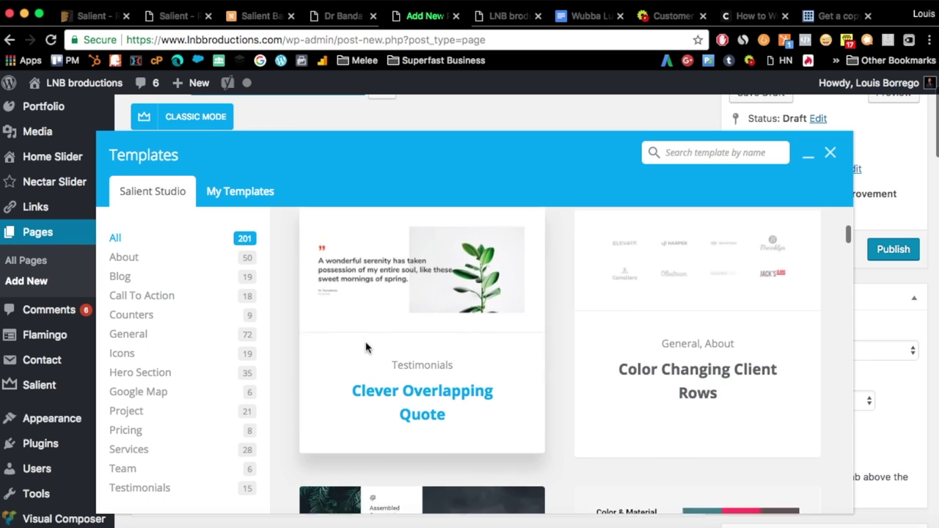
{"action": "scroll", "coordinate": [367, 348], "scroll_direction": "down", "scroll_amount": 3}
{"action": "scroll", "coordinate": [366, 348], "scroll_direction": "down", "scroll_amount": 1}
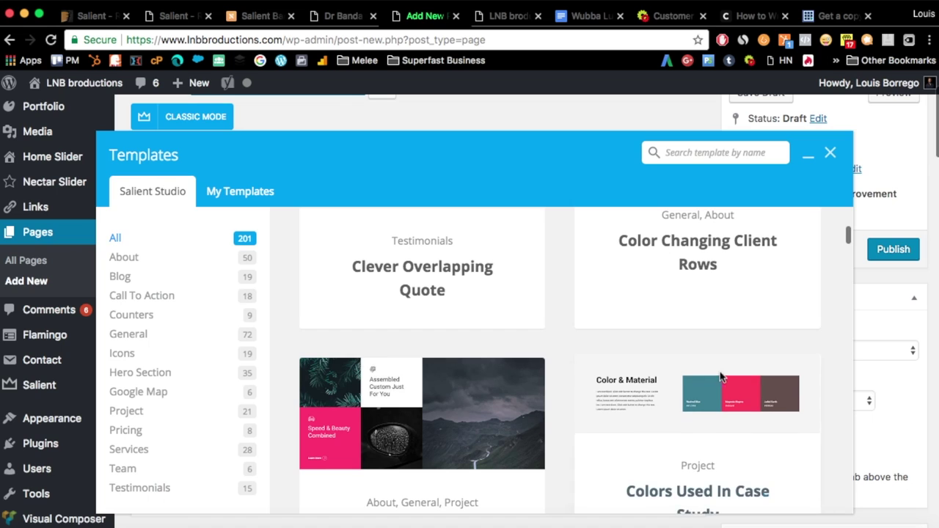
- Revisit the earlier templates and browse on through the creative headers, call-to-action buttons and dark pricing designs
{"action": "scroll", "coordinate": [442, 323], "scroll_direction": "up", "scroll_amount": 15}
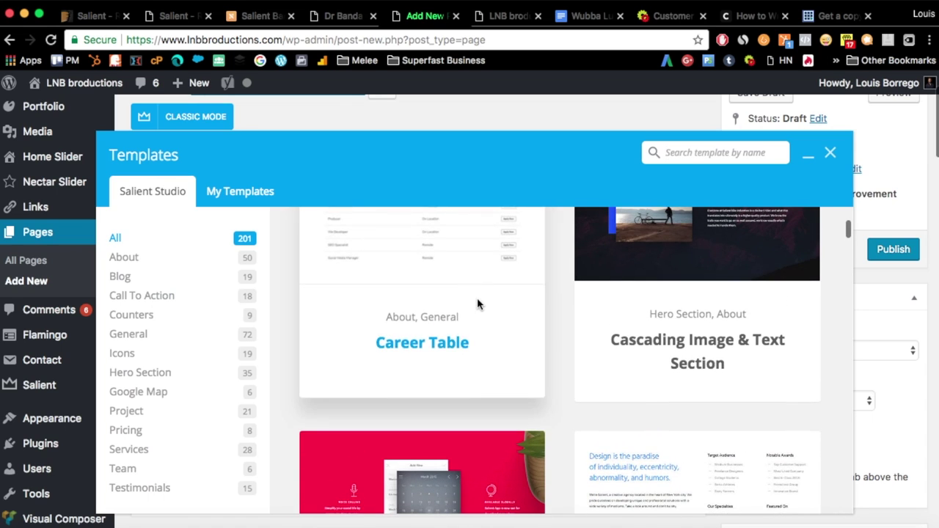
{"action": "scroll", "coordinate": [477, 301], "scroll_direction": "up", "scroll_amount": 10}
{"action": "scroll", "coordinate": [476, 298], "scroll_direction": "down", "scroll_amount": 10}
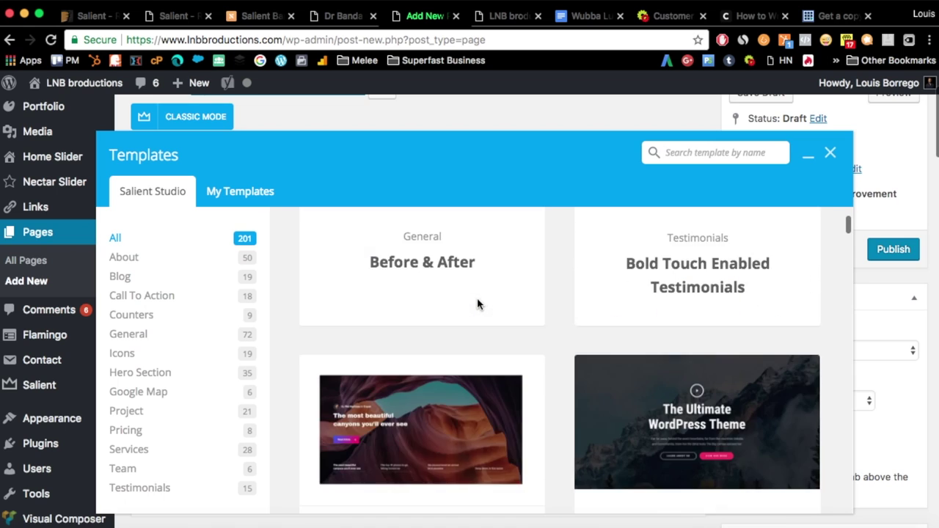
{"action": "scroll", "coordinate": [477, 298], "scroll_direction": "down", "scroll_amount": 10}
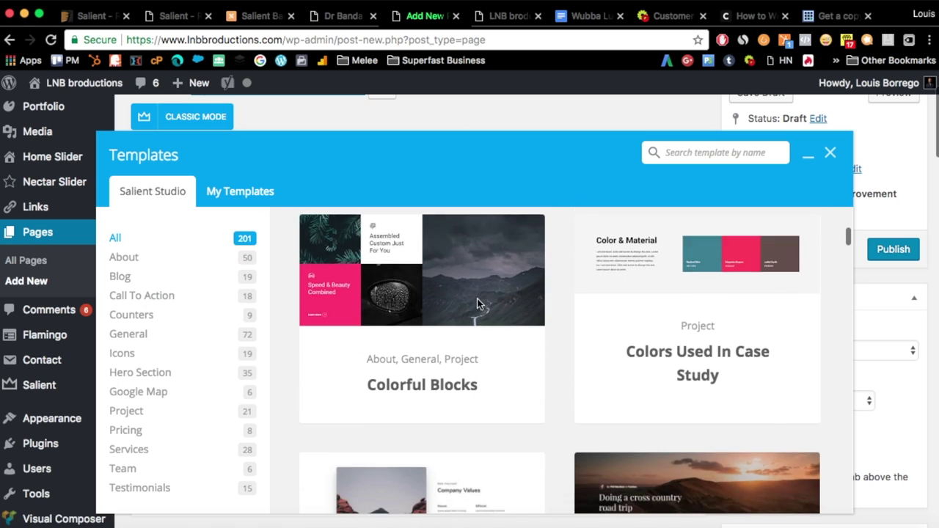
{"action": "scroll", "coordinate": [476, 301], "scroll_direction": "down", "scroll_amount": 6}
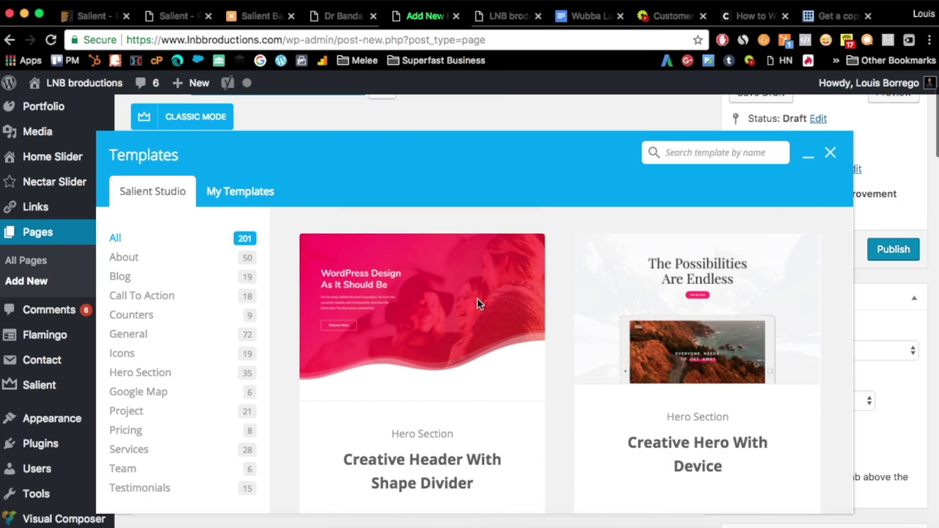
{"action": "scroll", "coordinate": [404, 283], "scroll_direction": "down", "scroll_amount": 2}
{"action": "scroll", "coordinate": [404, 281], "scroll_direction": "down", "scroll_amount": 5}
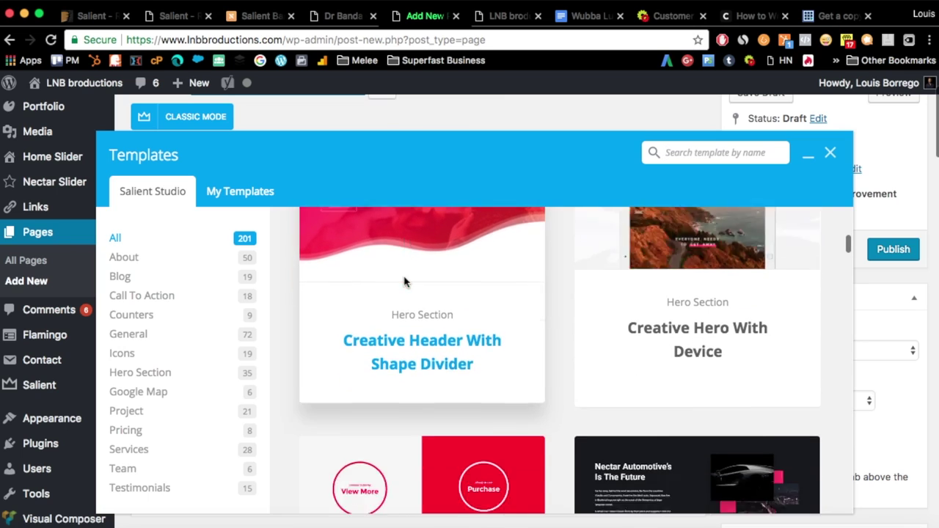
{"action": "scroll", "coordinate": [404, 281], "scroll_direction": "down", "scroll_amount": 3}
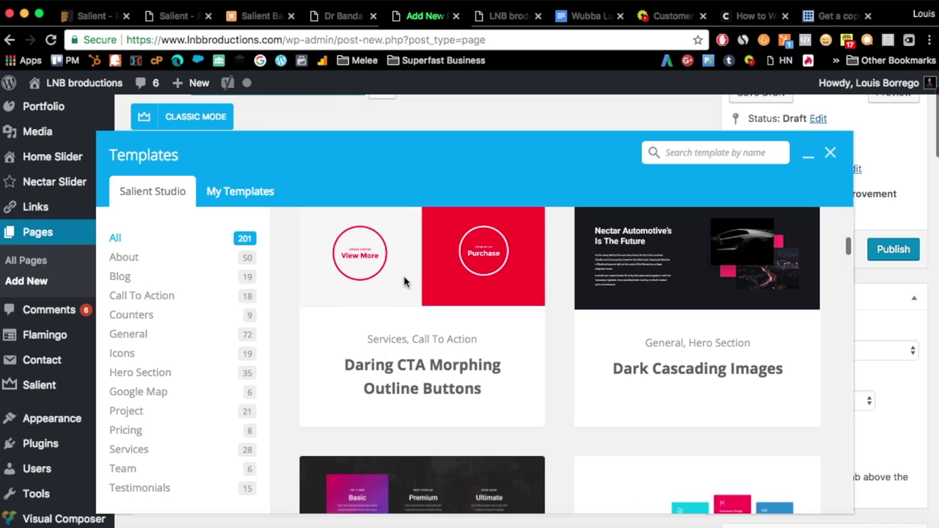
{"action": "scroll", "coordinate": [362, 356], "scroll_direction": "down", "scroll_amount": 4}
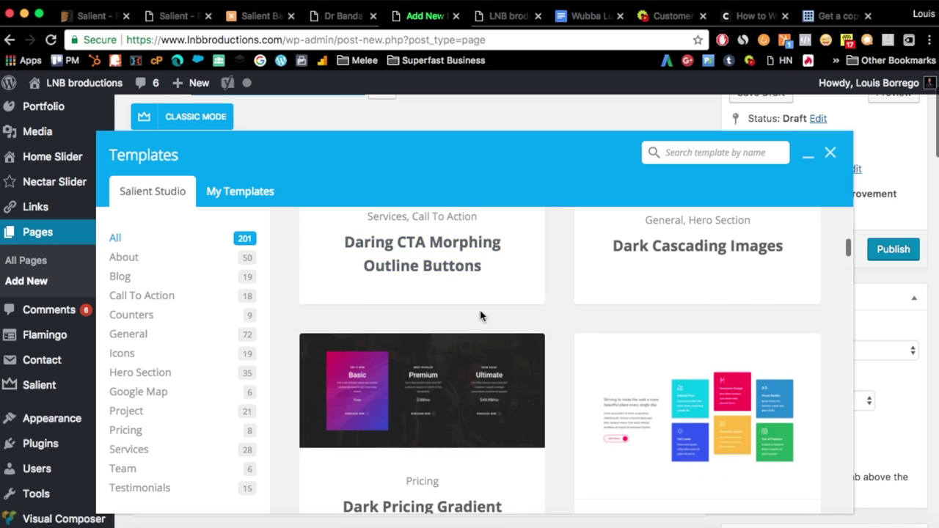
{"action": "scroll", "coordinate": [369, 328], "scroll_direction": "up", "scroll_amount": 4}
{"action": "scroll", "coordinate": [368, 327], "scroll_direction": "down", "scroll_amount": 2}
{"action": "scroll", "coordinate": [503, 320], "scroll_direction": "up", "scroll_amount": 10}
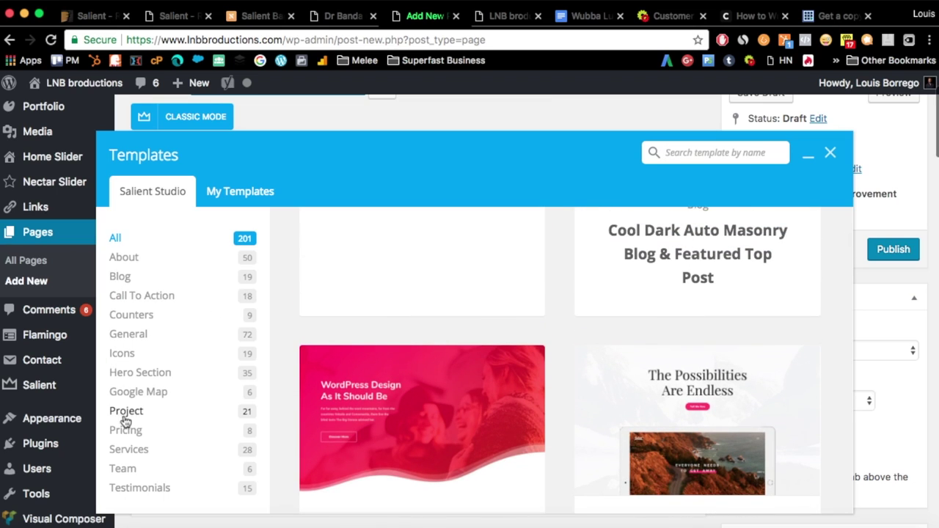
- Filter the templates to Hero Section and add Creative Header With Shape Divider to the page
{"action": "left_click", "coordinate": [129, 376]}
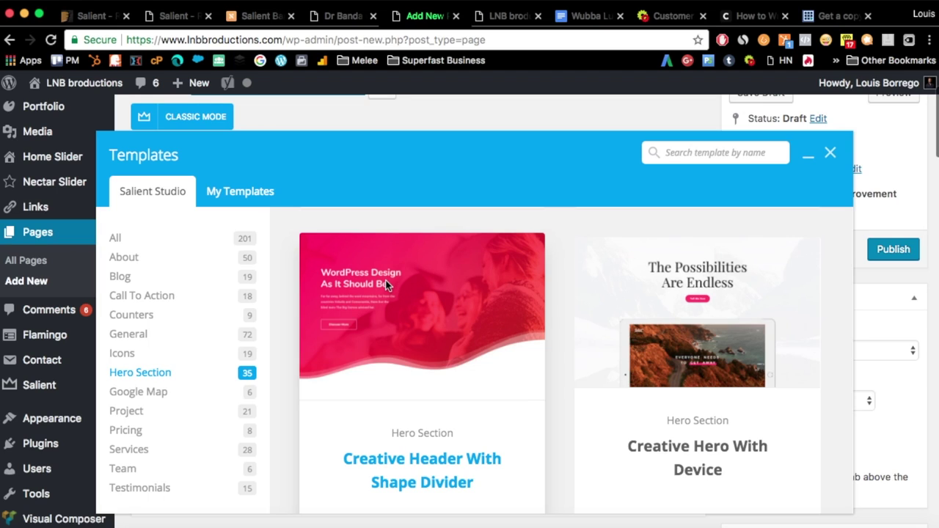
{"action": "scroll", "coordinate": [386, 284], "scroll_direction": "down", "scroll_amount": 1}
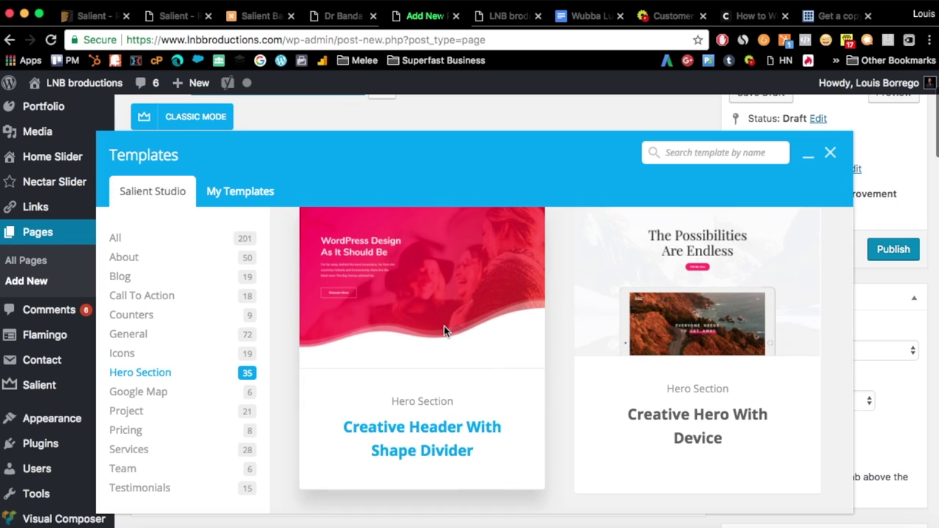
{"action": "scroll", "coordinate": [444, 329], "scroll_direction": "down", "scroll_amount": 2}
{"action": "scroll", "coordinate": [444, 335], "scroll_direction": "up", "scroll_amount": 2}
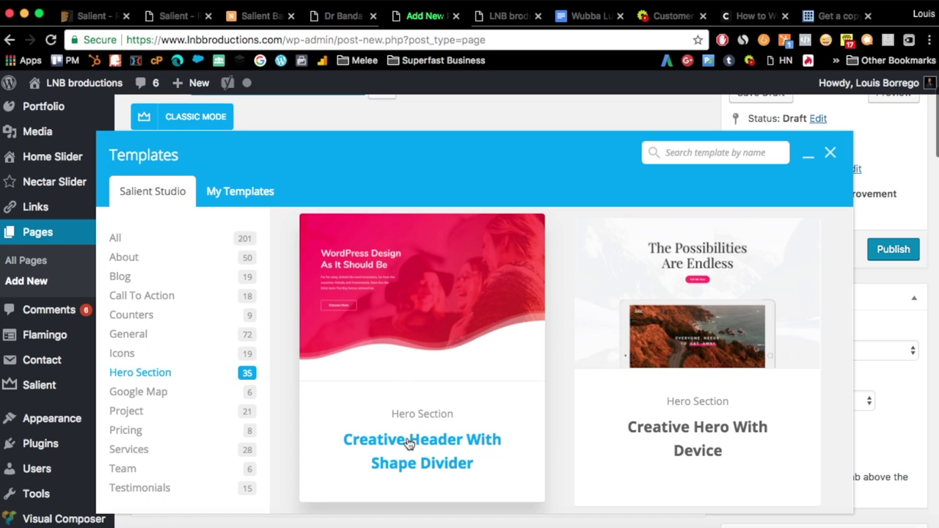
{"action": "left_click", "coordinate": [432, 259]}
{"action": "scroll", "coordinate": [373, 241], "scroll_direction": "down", "scroll_amount": 6}
{"action": "scroll", "coordinate": [352, 261], "scroll_direction": "up", "scroll_amount": 4}
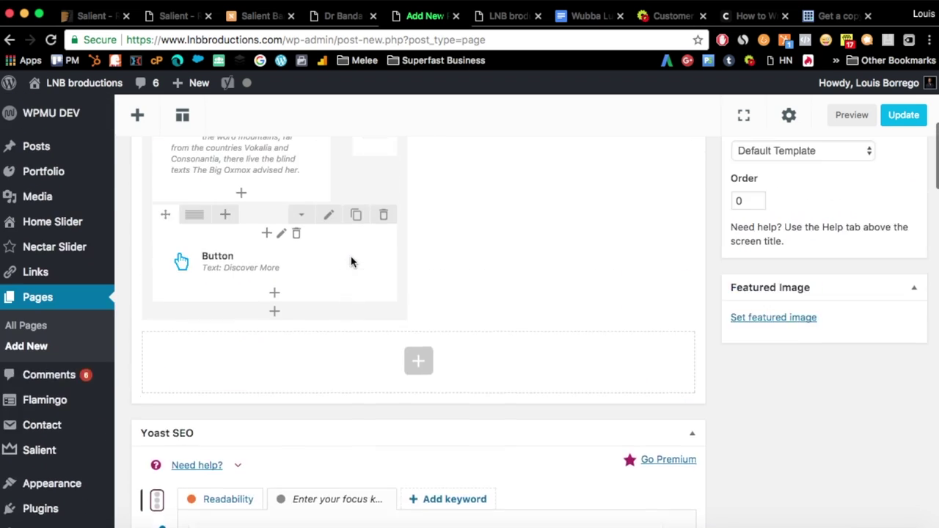
- Filter the Salient Studio templates to About, browse them and add Alternating Split Sections to the page
{"action": "scroll", "coordinate": [351, 262], "scroll_direction": "up", "scroll_amount": 5}
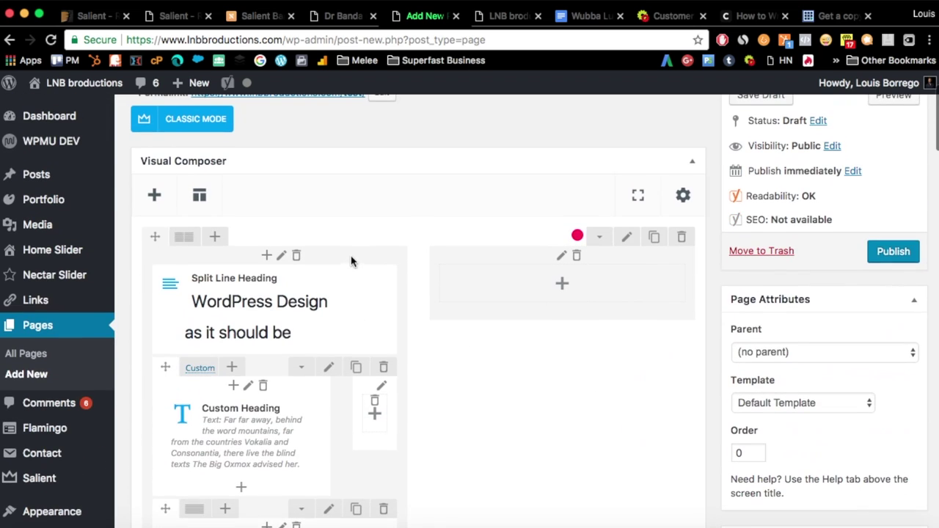
{"action": "left_click", "coordinate": [199, 198]}
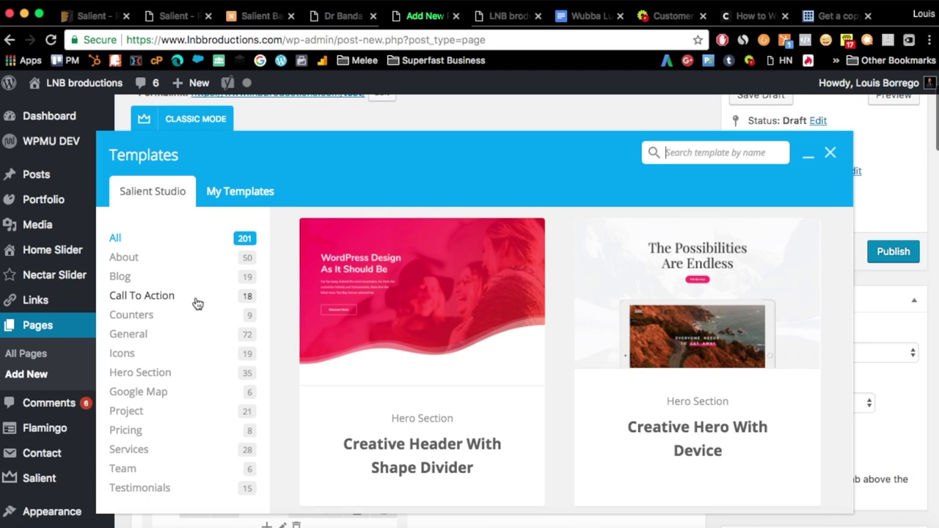
{"action": "scroll", "coordinate": [147, 343], "scroll_direction": "down", "scroll_amount": 1}
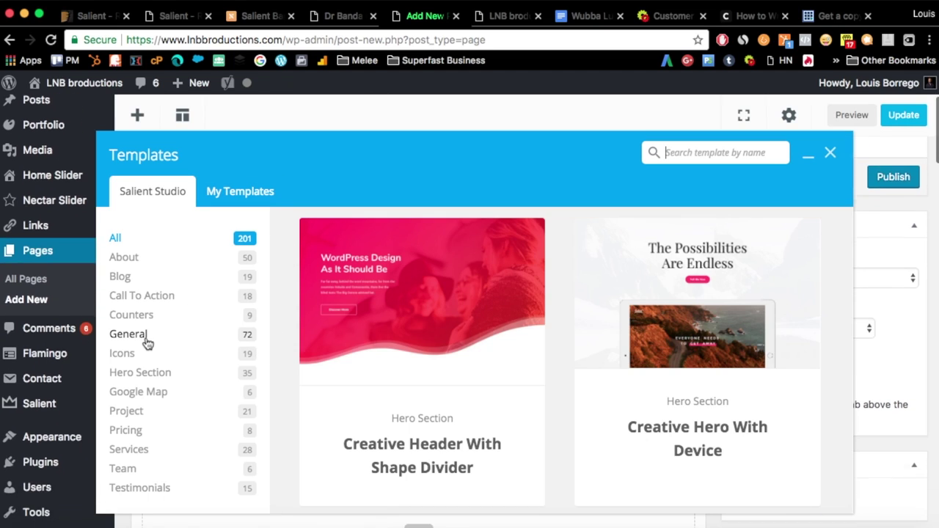
{"action": "left_click", "coordinate": [138, 259]}
{"action": "scroll", "coordinate": [423, 350], "scroll_direction": "down", "scroll_amount": 10}
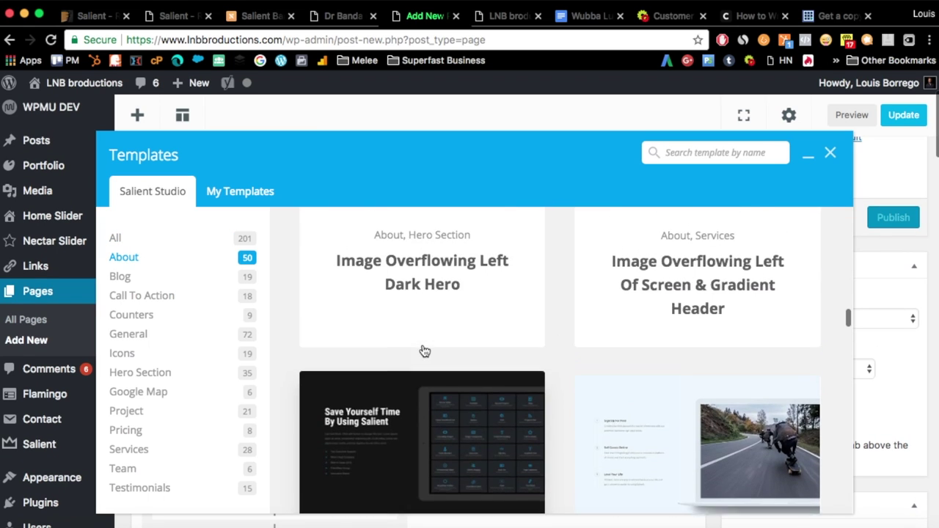
{"action": "scroll", "coordinate": [422, 344], "scroll_direction": "up", "scroll_amount": 10}
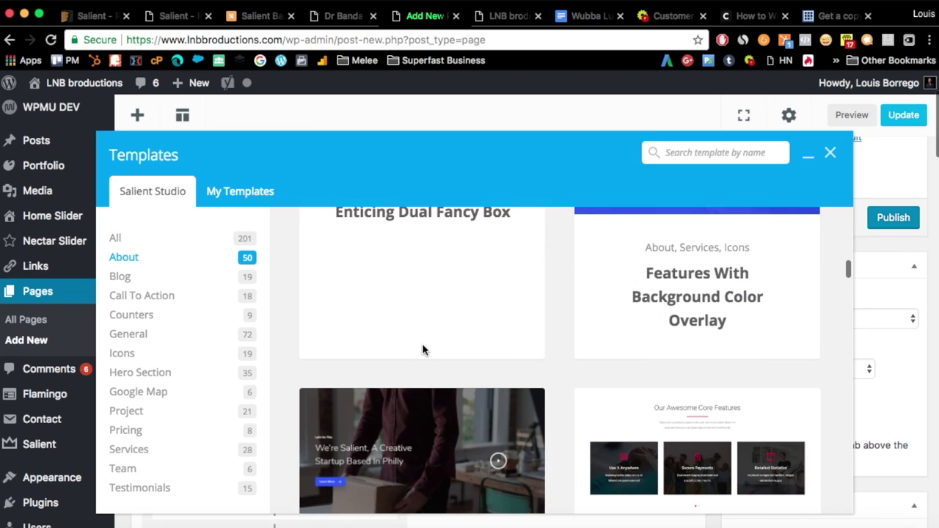
{"action": "scroll", "coordinate": [422, 345], "scroll_direction": "up", "scroll_amount": 8}
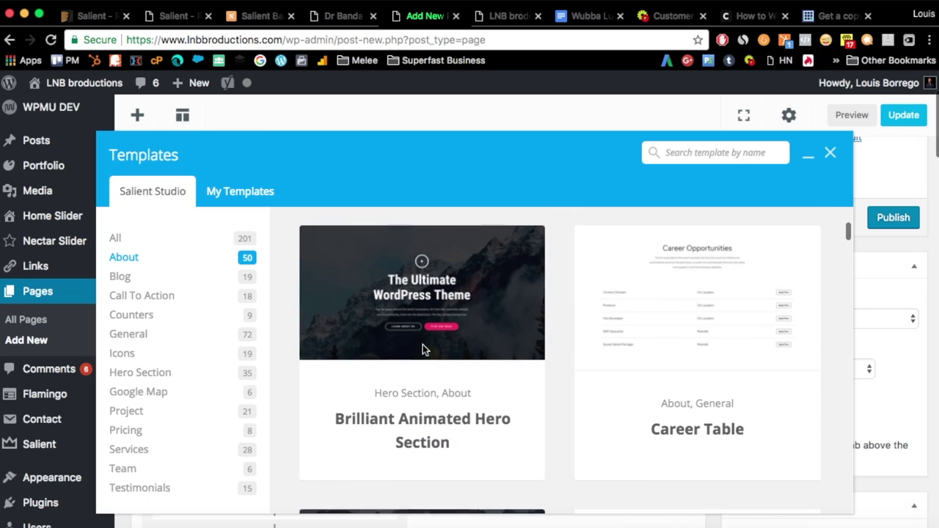
{"action": "scroll", "coordinate": [422, 344], "scroll_direction": "up", "scroll_amount": 5}
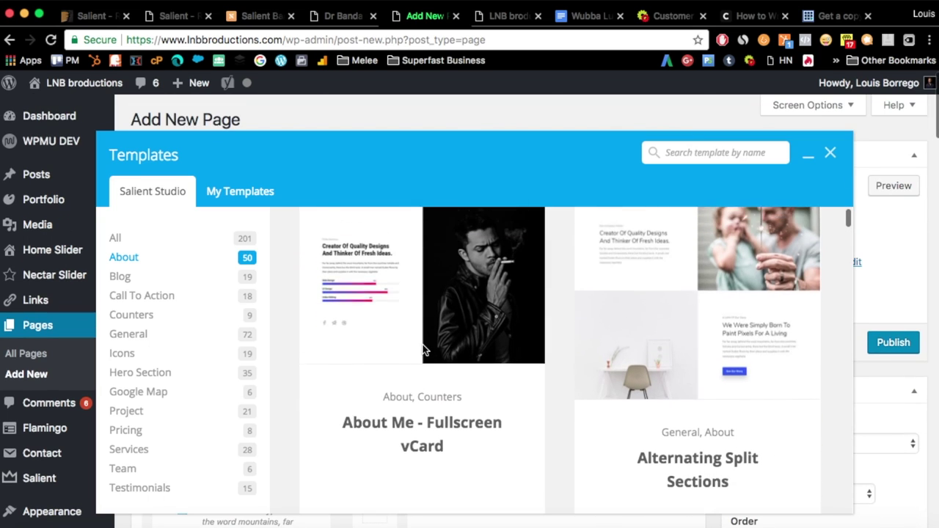
{"action": "scroll", "coordinate": [579, 126], "scroll_direction": "down", "scroll_amount": 3}
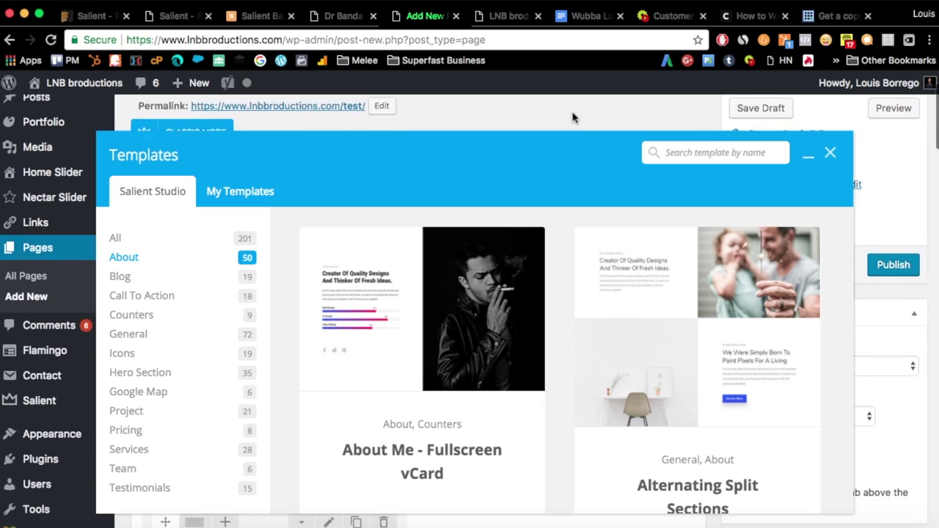
{"action": "scroll", "coordinate": [635, 410], "scroll_direction": "down", "scroll_amount": 3}
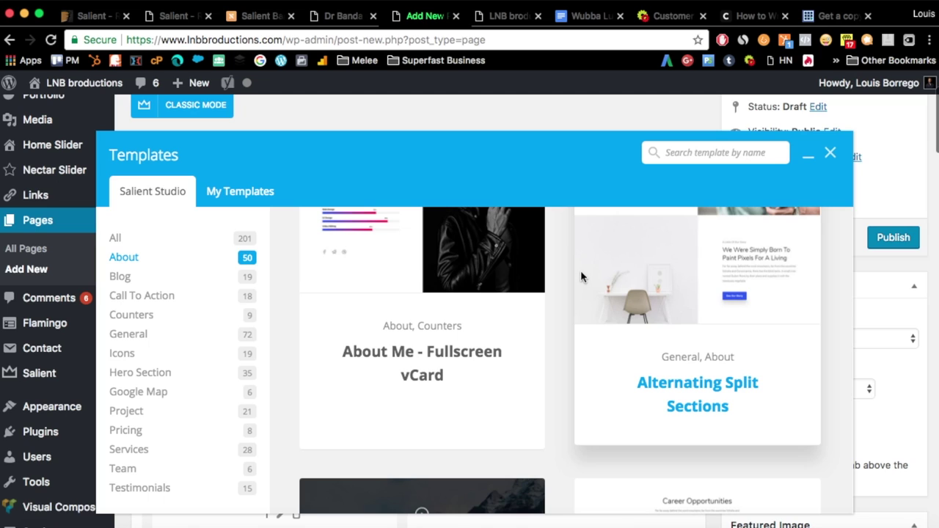
{"action": "left_click", "coordinate": [684, 391]}
- Browse all Salient Studio templates and add Bold Touch Enabled Testimonials to the page
{"action": "scroll", "coordinate": [313, 262], "scroll_direction": "up", "scroll_amount": 10}
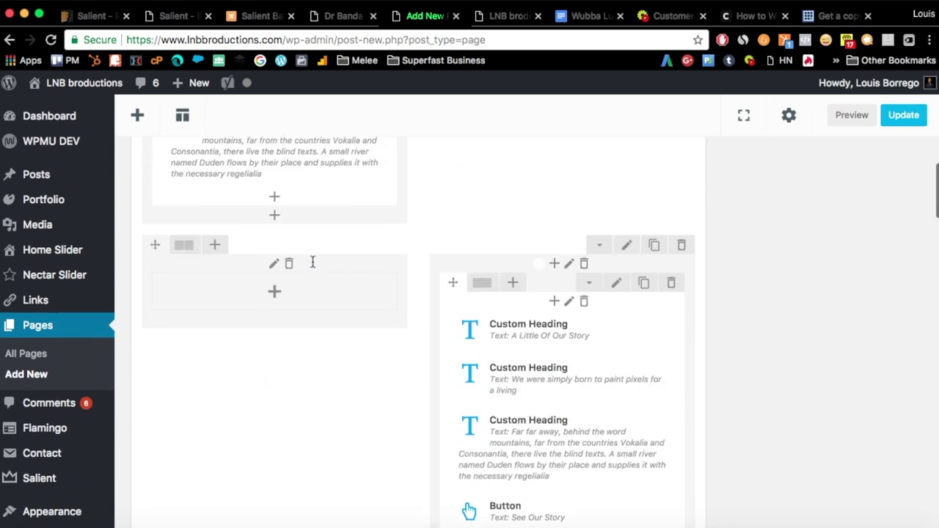
{"action": "scroll", "coordinate": [313, 262], "scroll_direction": "up", "scroll_amount": 8}
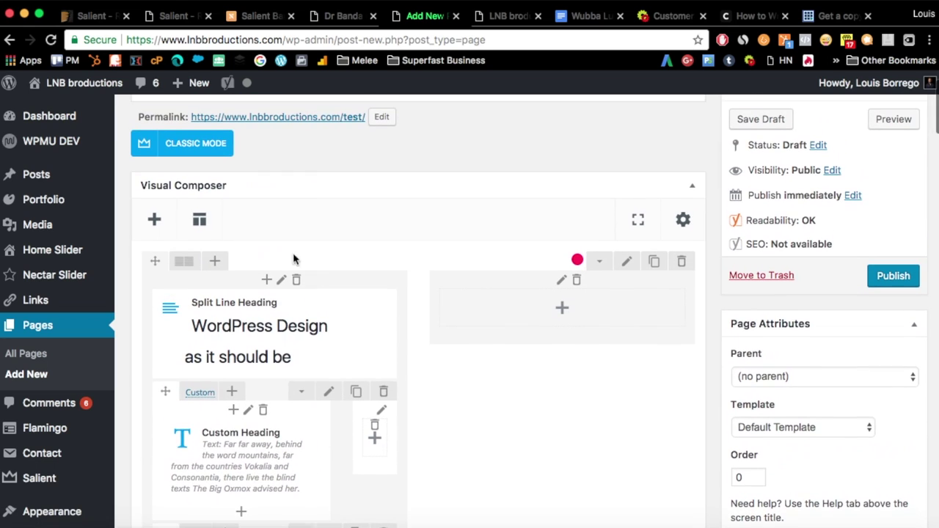
{"action": "left_click", "coordinate": [202, 219]}
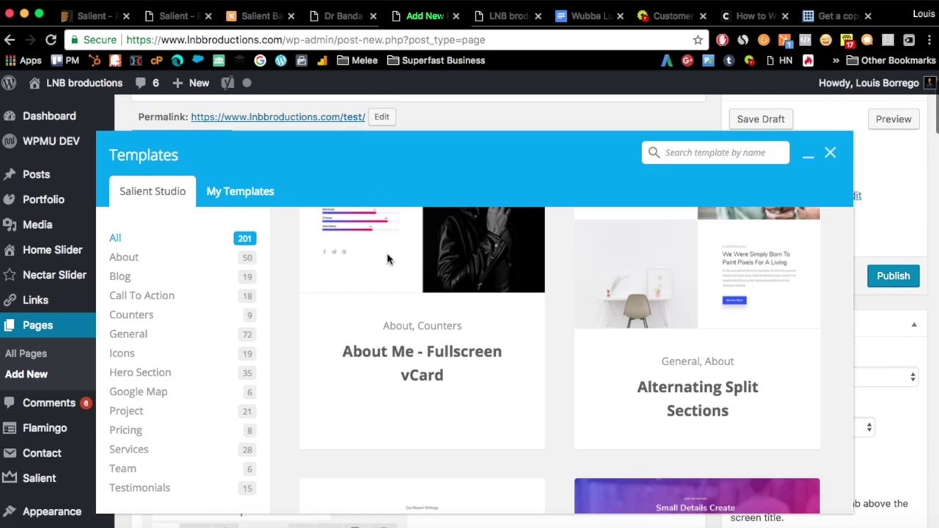
{"action": "scroll", "coordinate": [390, 273], "scroll_direction": "down", "scroll_amount": 3}
{"action": "scroll", "coordinate": [390, 273], "scroll_direction": "down", "scroll_amount": 4}
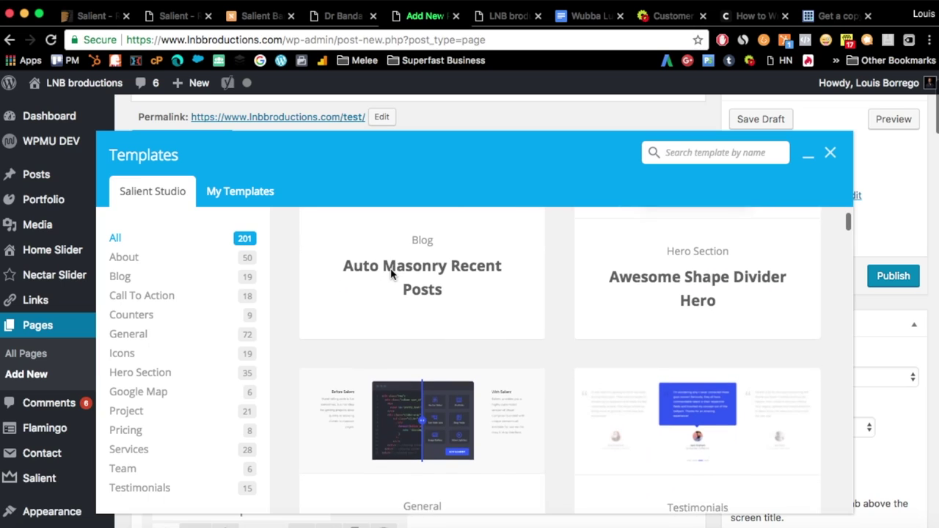
{"action": "scroll", "coordinate": [408, 387], "scroll_direction": "down", "scroll_amount": 4}
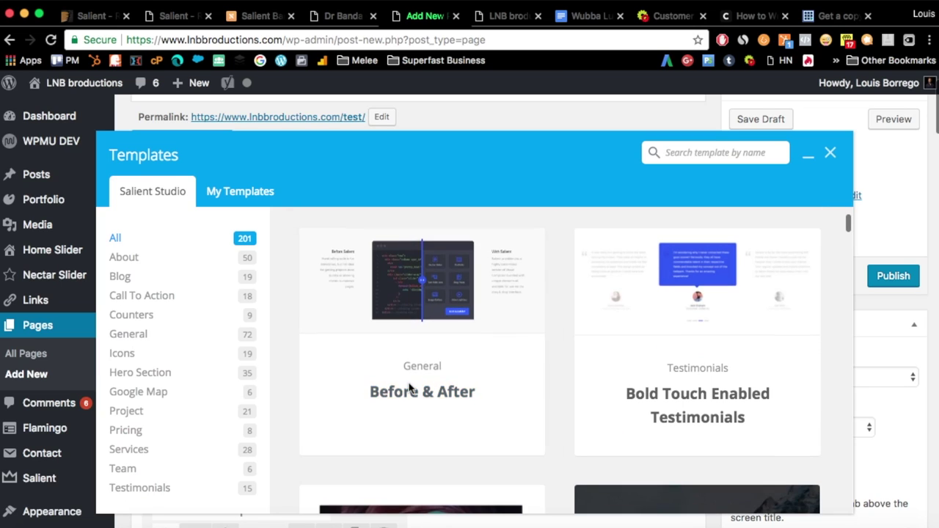
{"action": "scroll", "coordinate": [562, 415], "scroll_direction": "up", "scroll_amount": 1}
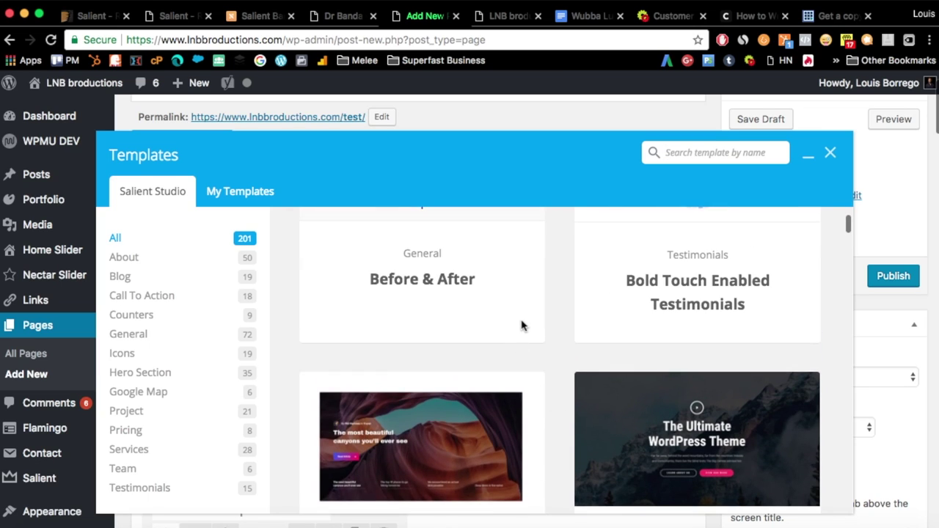
{"action": "scroll", "coordinate": [521, 325], "scroll_direction": "down", "scroll_amount": 2}
{"action": "scroll", "coordinate": [521, 325], "scroll_direction": "up", "scroll_amount": 4}
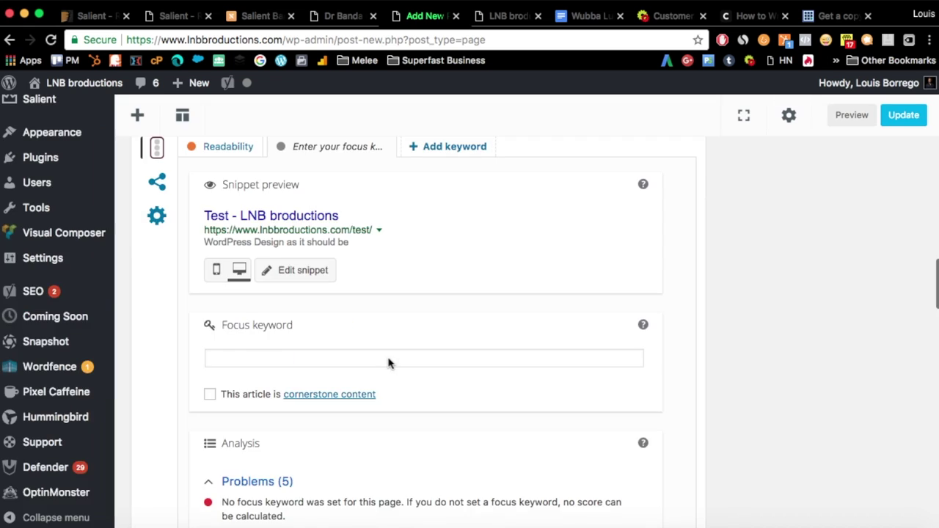
{"action": "scroll", "coordinate": [297, 304], "scroll_direction": "down", "scroll_amount": 5}
{"action": "scroll", "coordinate": [294, 301], "scroll_direction": "up", "scroll_amount": 2}
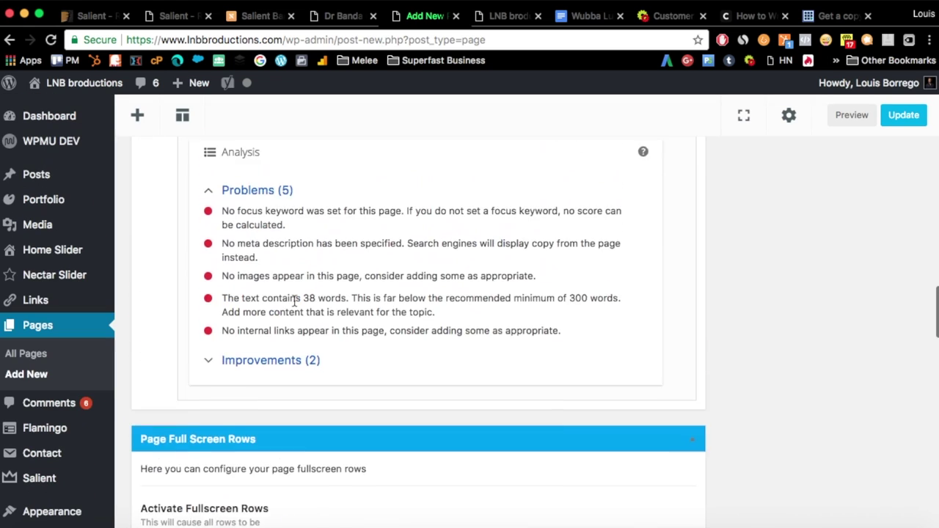
- Look through the Salient Studio templates from Before & After to Colors Used In Case Study and add Clever Overlapping Quote to the page
{"action": "scroll", "coordinate": [294, 301], "scroll_direction": "up", "scroll_amount": 15}
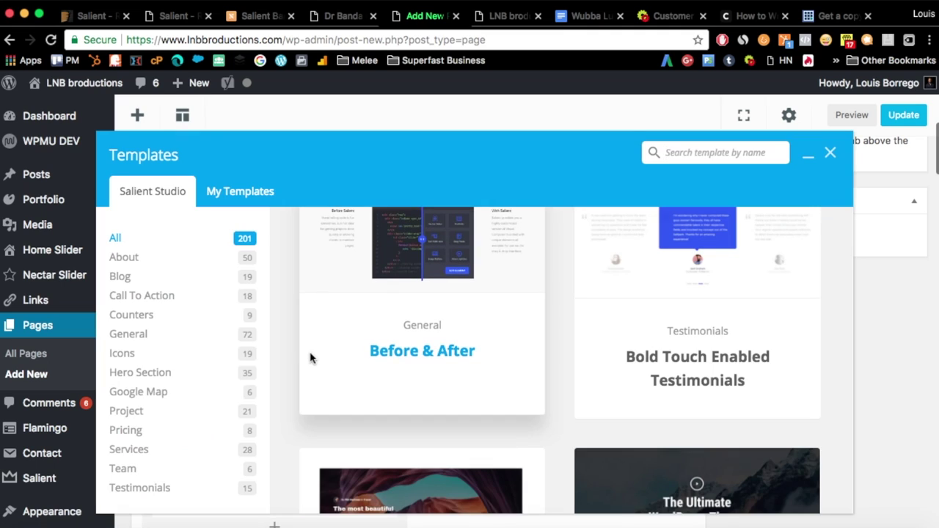
{"action": "scroll", "coordinate": [310, 356], "scroll_direction": "down", "scroll_amount": 5}
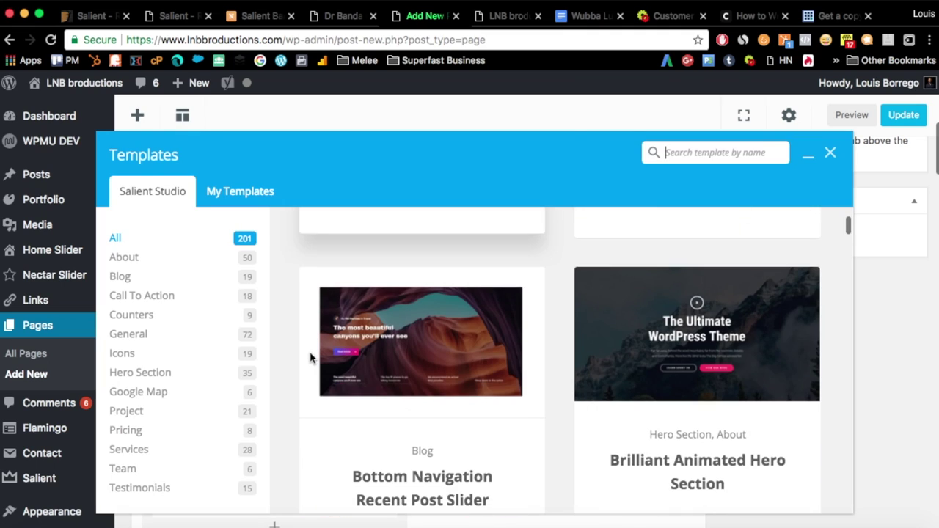
{"action": "scroll", "coordinate": [310, 356], "scroll_direction": "down", "scroll_amount": 5}
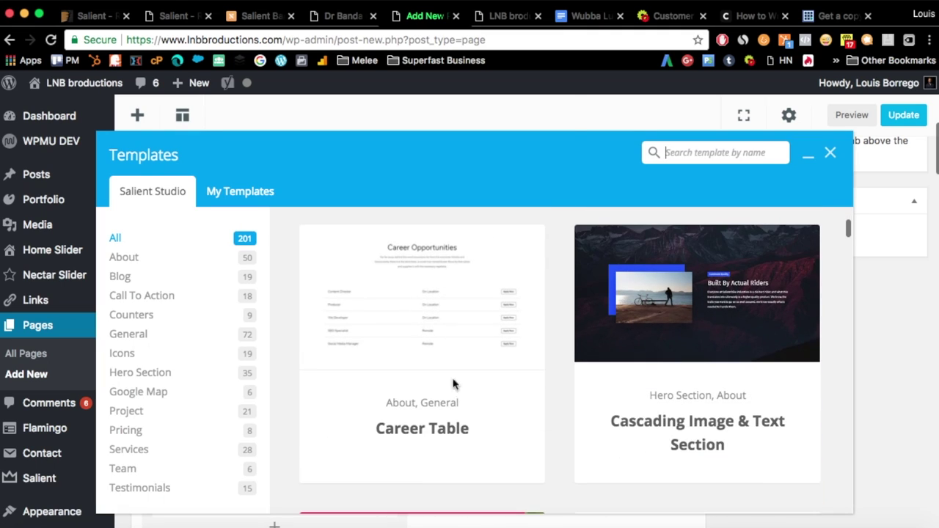
{"action": "scroll", "coordinate": [477, 380], "scroll_direction": "down", "scroll_amount": 5}
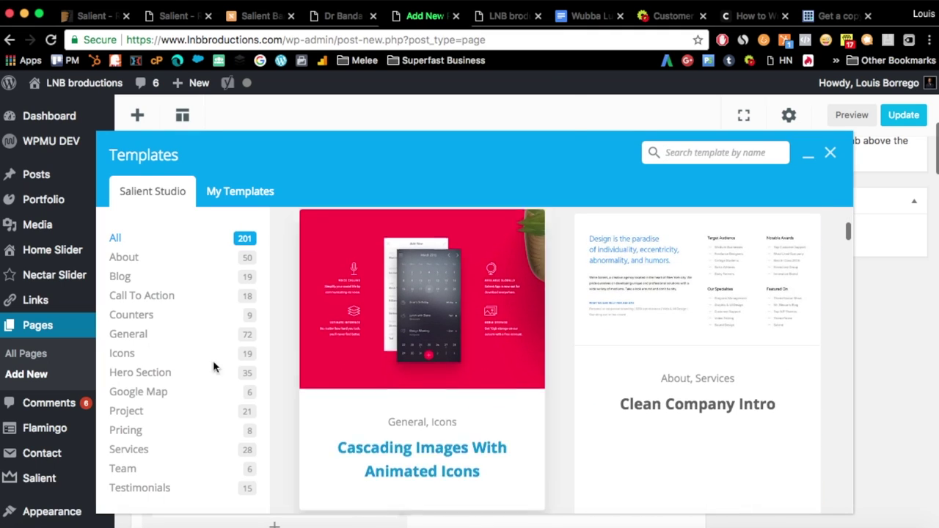
{"action": "scroll", "coordinate": [126, 365], "scroll_direction": "down", "scroll_amount": 2}
{"action": "scroll", "coordinate": [132, 411], "scroll_direction": "down", "scroll_amount": 1}
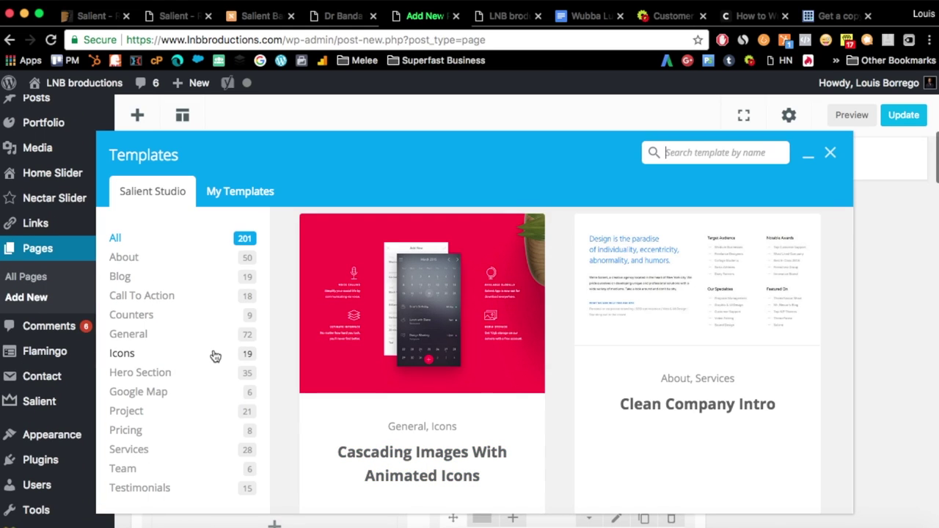
{"action": "scroll", "coordinate": [340, 357], "scroll_direction": "down", "scroll_amount": 5}
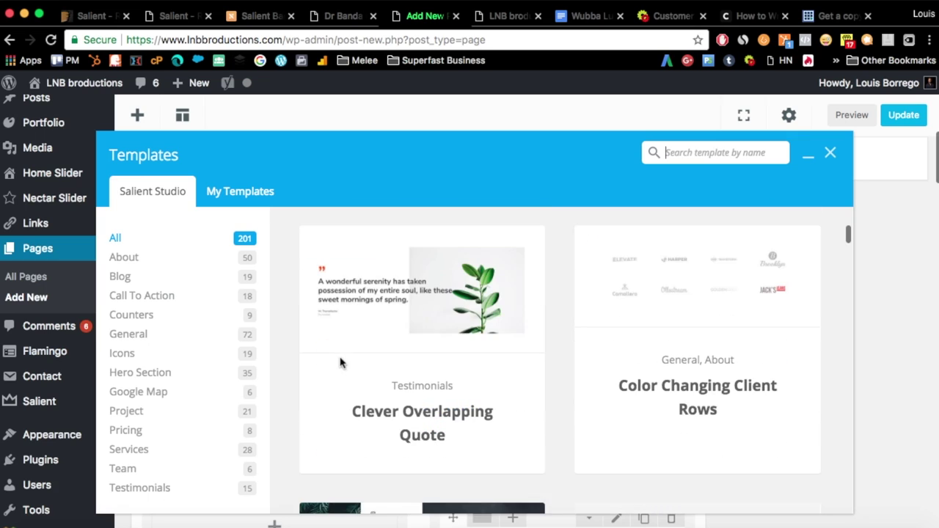
{"action": "scroll", "coordinate": [340, 362], "scroll_direction": "down", "scroll_amount": 1}
{"action": "scroll", "coordinate": [340, 362], "scroll_direction": "down", "scroll_amount": 3}
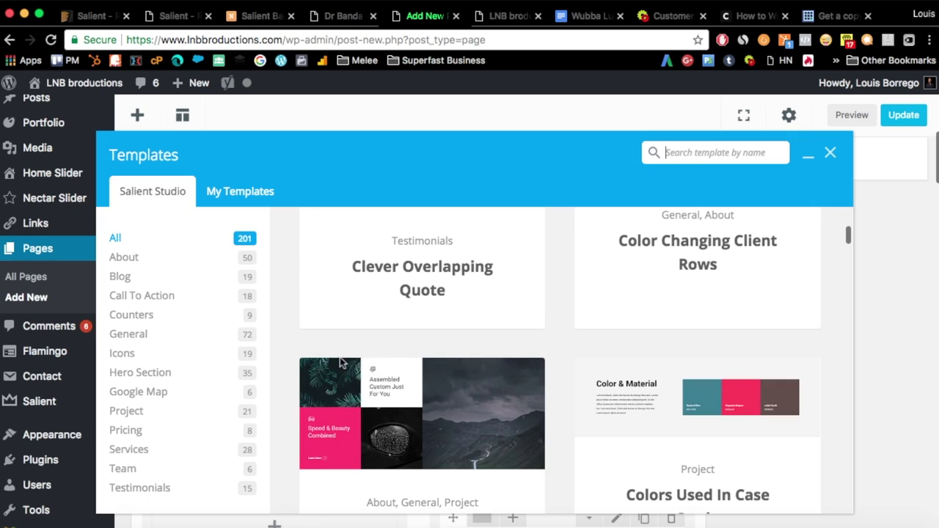
{"action": "scroll", "coordinate": [340, 360], "scroll_direction": "up", "scroll_amount": 2}
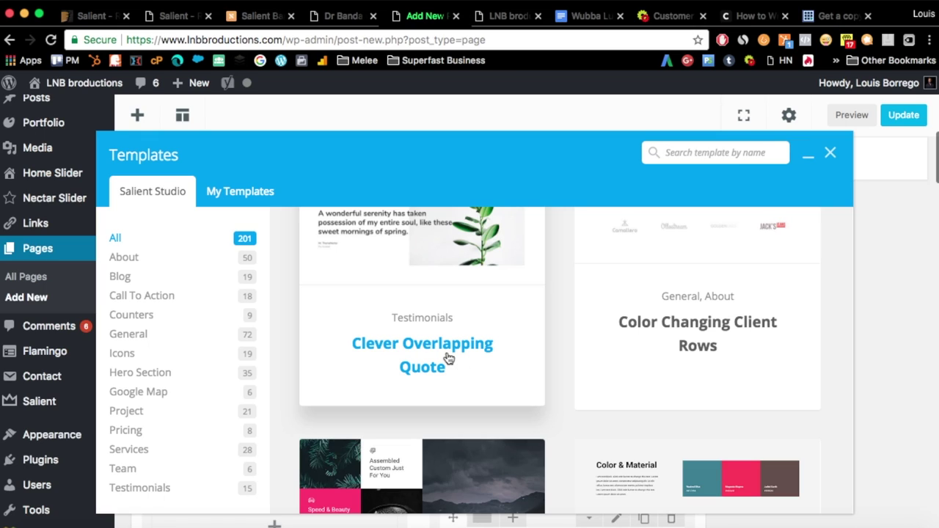
{"action": "left_click", "coordinate": [448, 358]}
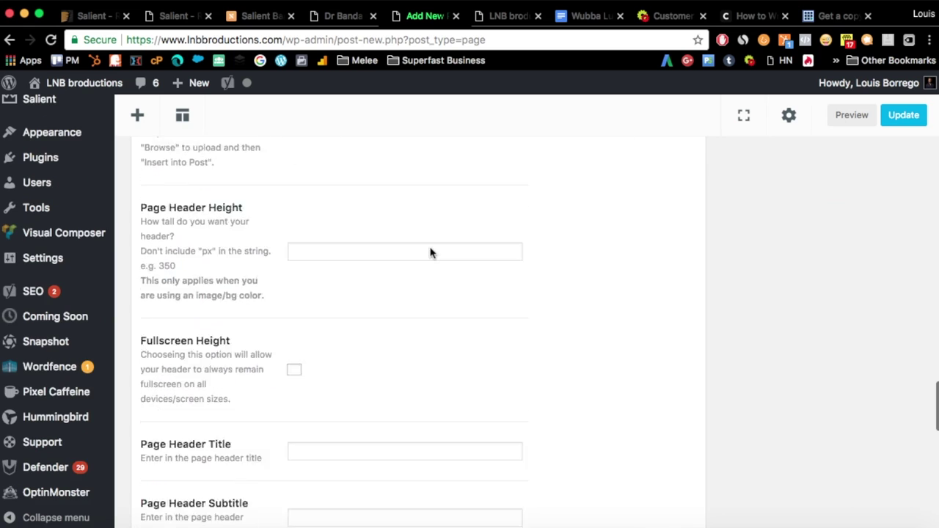
- Examine the page builder rows and elements that the added templates placed on the Test page
{"action": "scroll", "coordinate": [429, 253], "scroll_direction": "up", "scroll_amount": 15}
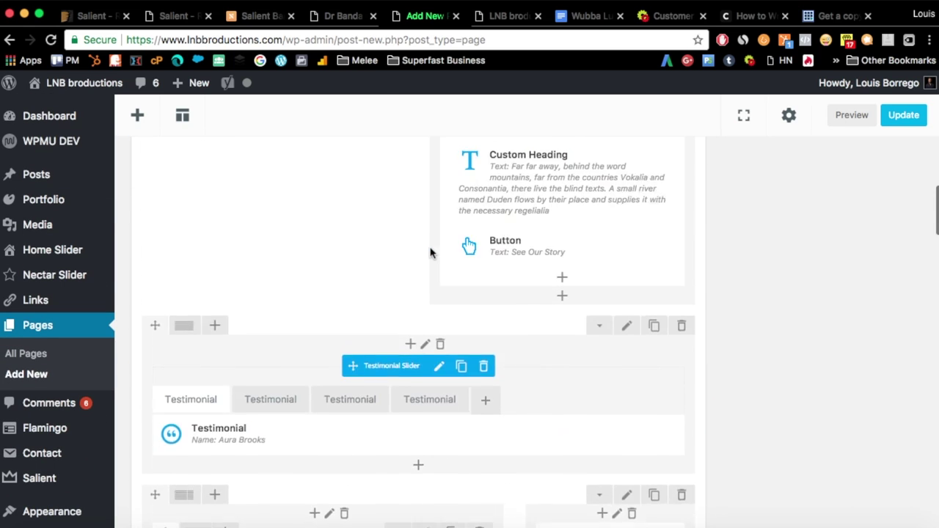
{"action": "scroll", "coordinate": [430, 253], "scroll_direction": "up", "scroll_amount": 10}
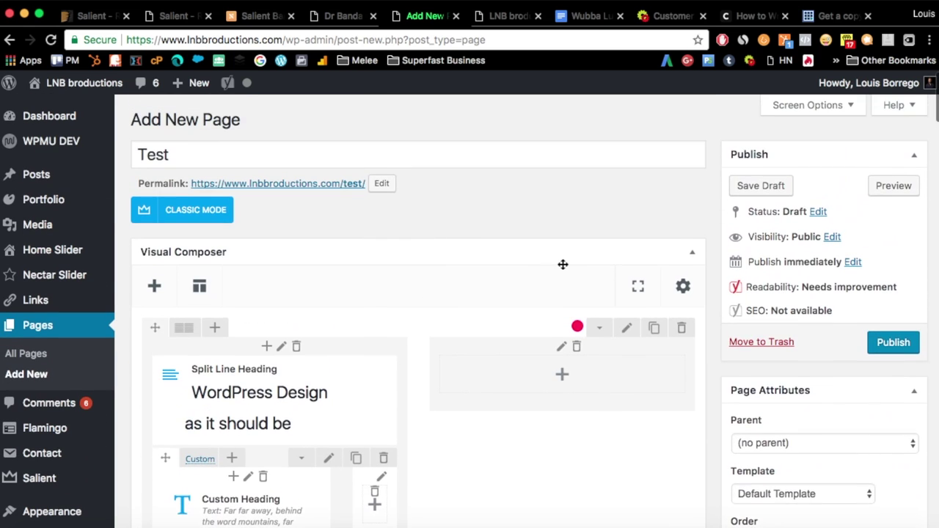
{"action": "scroll", "coordinate": [241, 258], "scroll_direction": "down", "scroll_amount": 2}
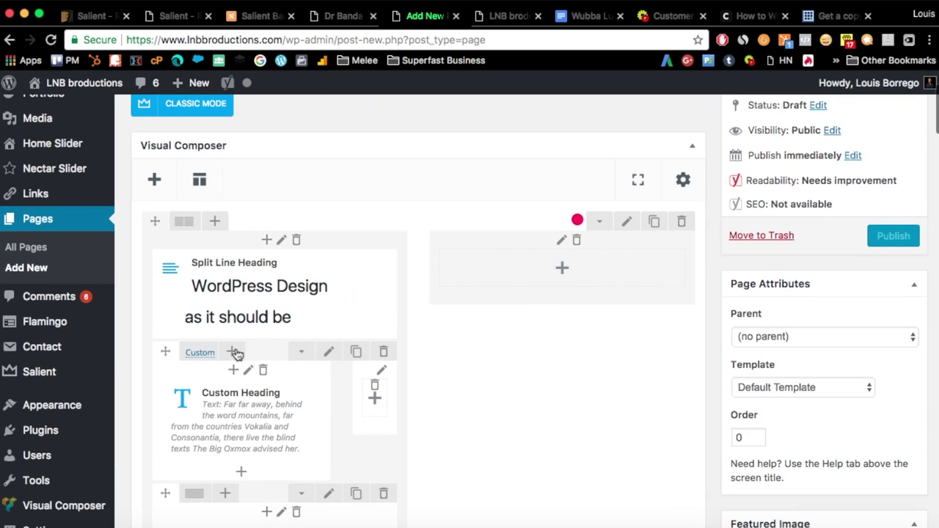
{"action": "scroll", "coordinate": [283, 325], "scroll_direction": "down", "scroll_amount": 5}
{"action": "scroll", "coordinate": [354, 364], "scroll_direction": "down", "scroll_amount": 5}
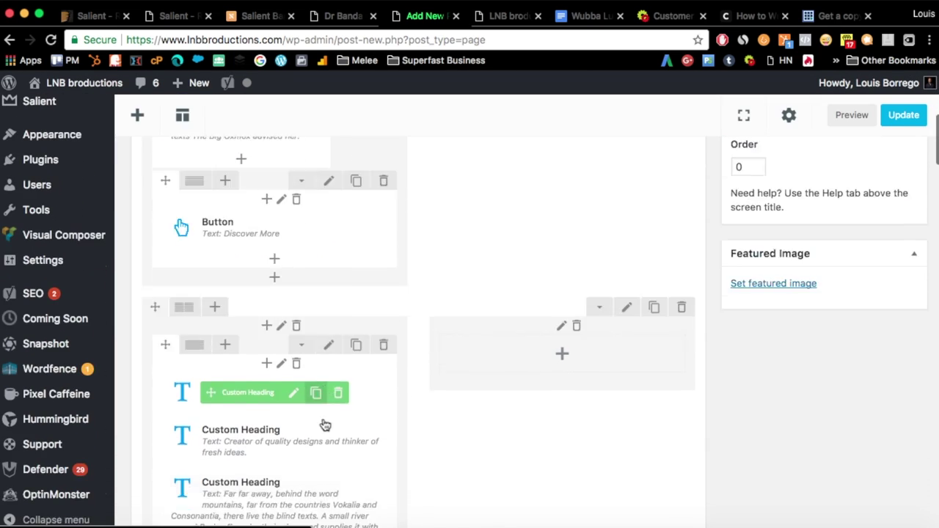
{"action": "scroll", "coordinate": [392, 400], "scroll_direction": "down", "scroll_amount": 4}
- Preview the Test page and look through it from the WordPress Design header down to the alternating split sections
{"action": "scroll", "coordinate": [392, 403], "scroll_direction": "up", "scroll_amount": 12}
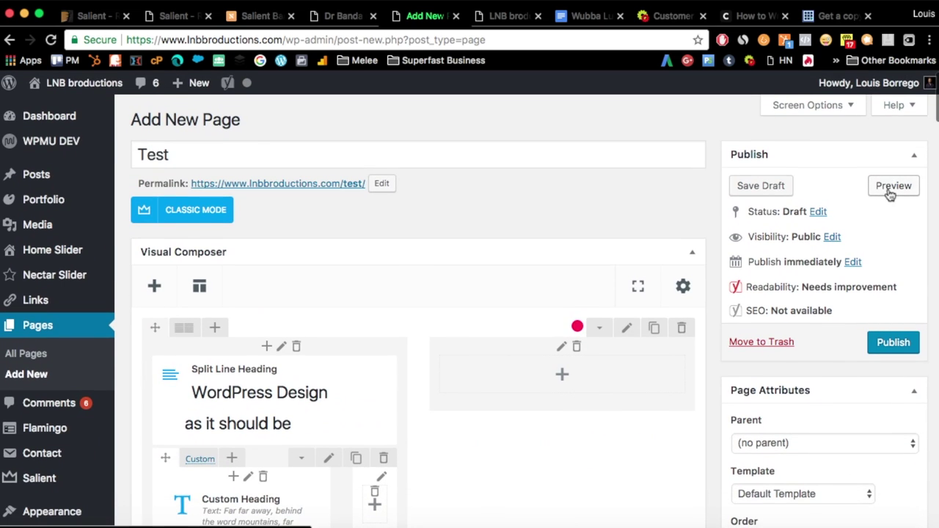
{"action": "left_click", "coordinate": [892, 187]}
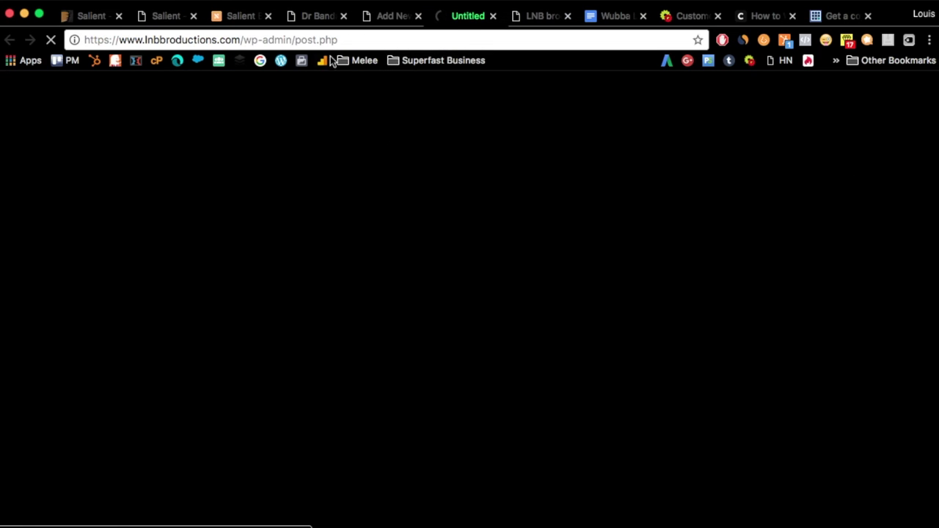
{"action": "scroll", "coordinate": [294, 257], "scroll_direction": "down", "scroll_amount": 5}
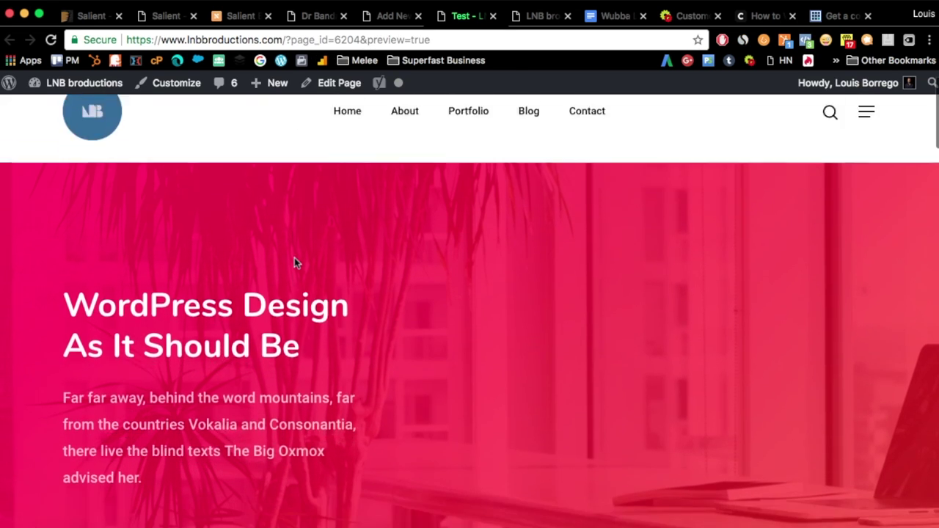
{"action": "scroll", "coordinate": [294, 258], "scroll_direction": "down", "scroll_amount": 8}
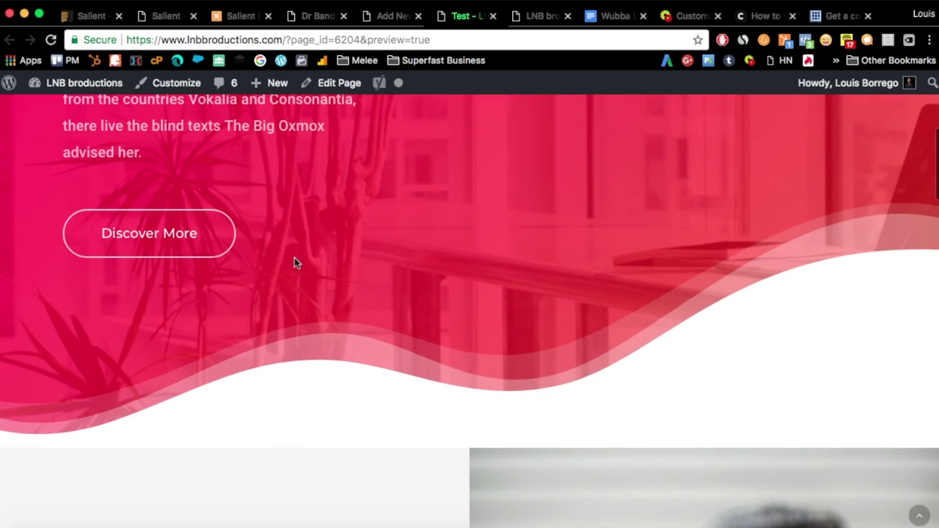
{"action": "scroll", "coordinate": [294, 263], "scroll_direction": "down", "scroll_amount": 10}
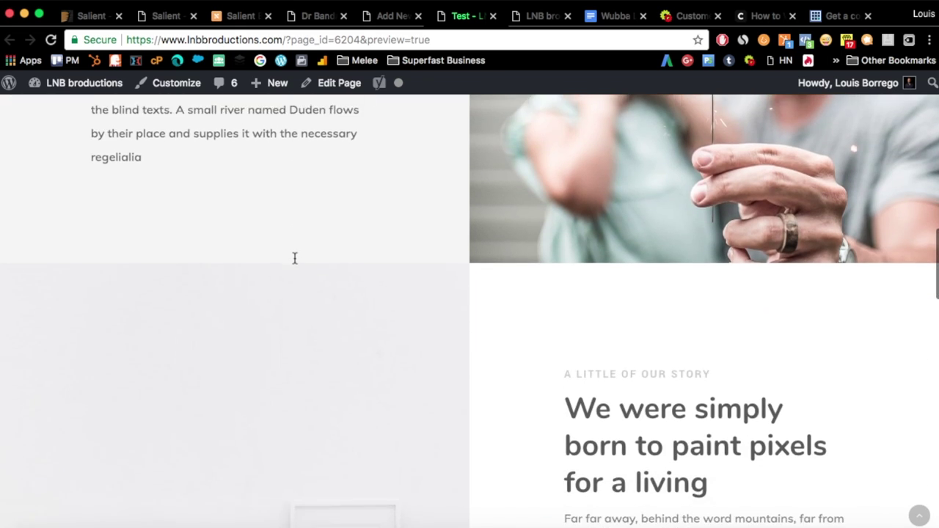
- Look through the rest of the Test page preview from the split sections to the footer, and return to the page header
{"action": "scroll", "coordinate": [294, 261], "scroll_direction": "down", "scroll_amount": 10}
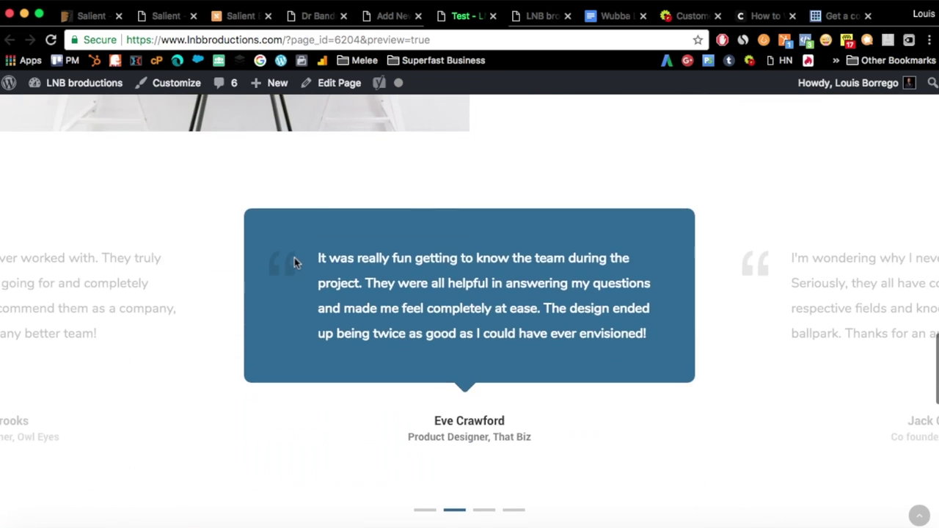
{"action": "scroll", "coordinate": [294, 258], "scroll_direction": "down", "scroll_amount": 6}
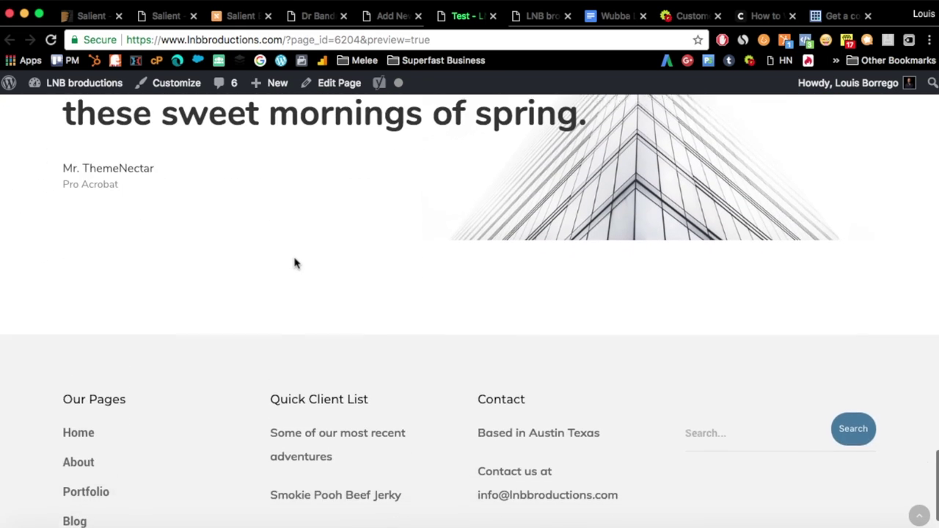
{"action": "scroll", "coordinate": [296, 263], "scroll_direction": "up", "scroll_amount": 3}
{"action": "scroll", "coordinate": [295, 263], "scroll_direction": "up", "scroll_amount": 10}
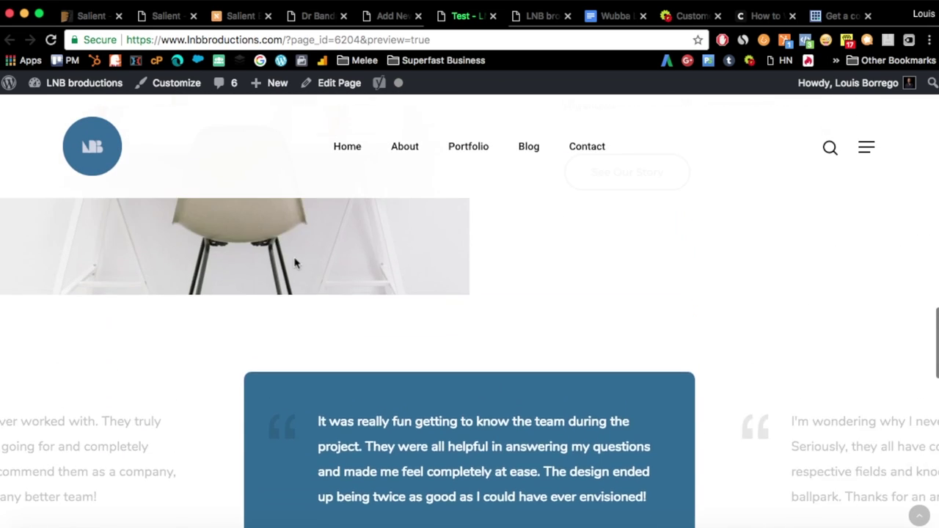
{"action": "scroll", "coordinate": [295, 261], "scroll_direction": "up", "scroll_amount": 8}
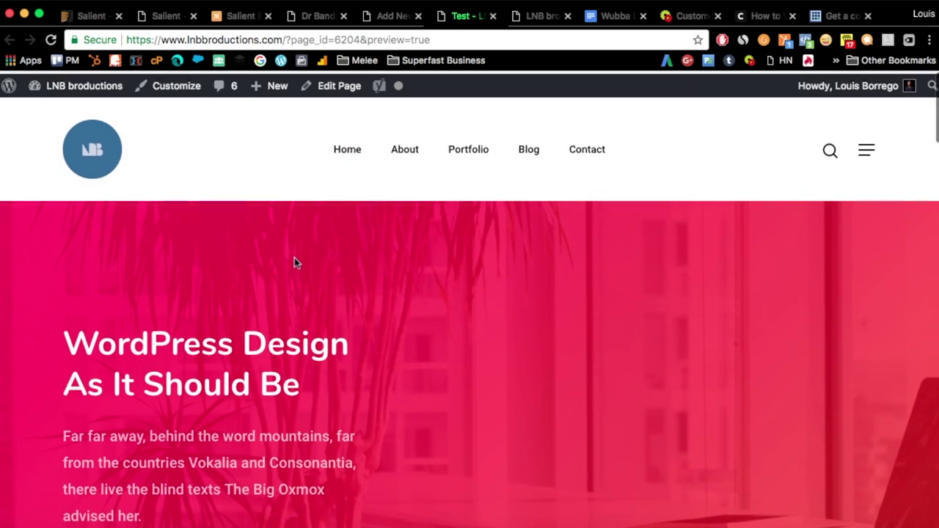
- Review the full Test page preview again, covering the wavy header, split sections, testimonials, overlapping quote and footer
{"action": "scroll", "coordinate": [294, 257], "scroll_direction": "down", "scroll_amount": 2}
{"action": "scroll", "coordinate": [294, 258], "scroll_direction": "down", "scroll_amount": 4}
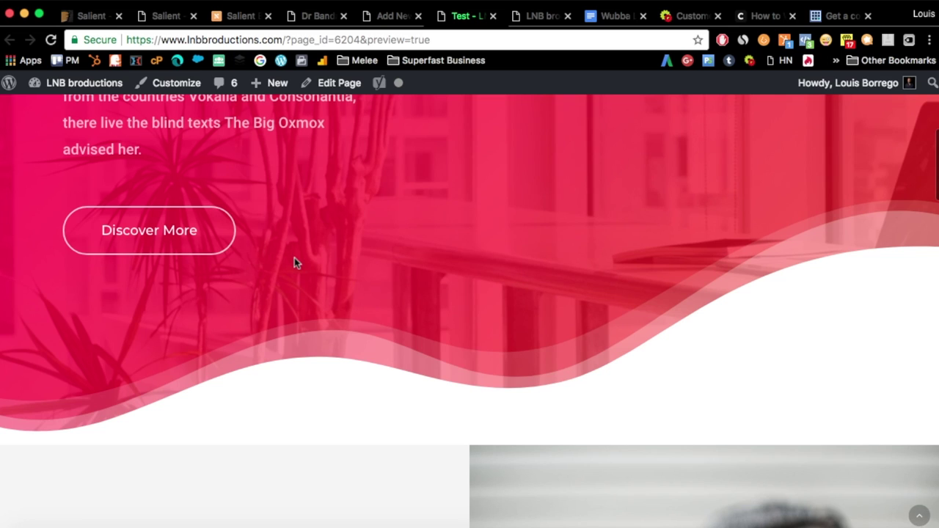
{"action": "scroll", "coordinate": [294, 258], "scroll_direction": "down", "scroll_amount": 9}
{"action": "scroll", "coordinate": [295, 260], "scroll_direction": "down", "scroll_amount": 15}
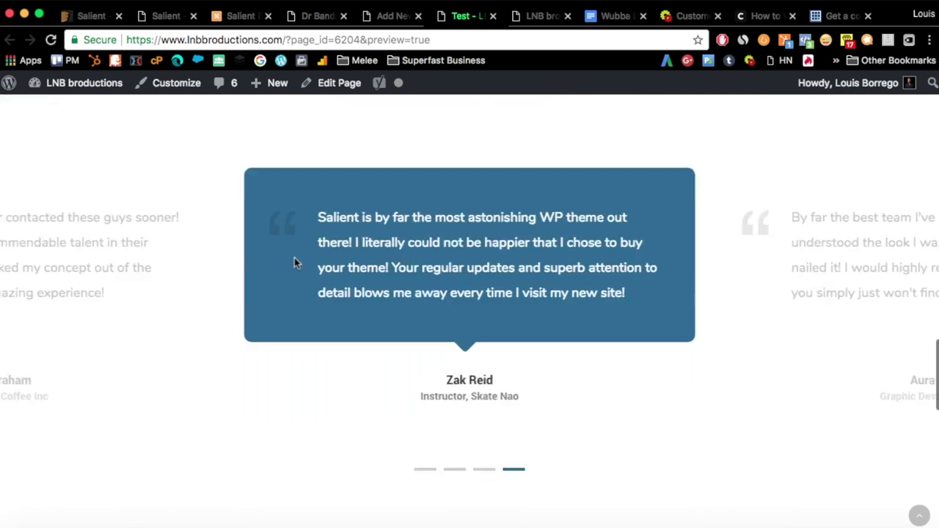
{"action": "scroll", "coordinate": [294, 258], "scroll_direction": "down", "scroll_amount": 4}
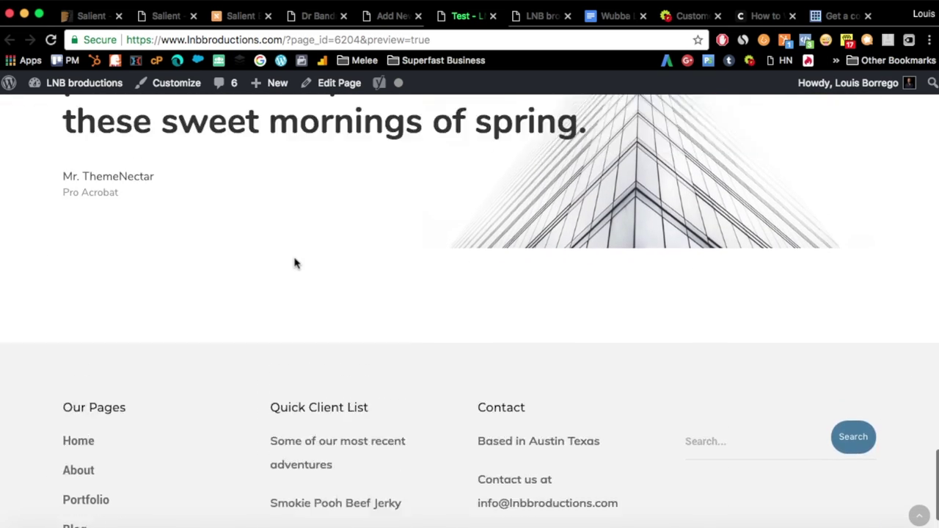
{"action": "scroll", "coordinate": [294, 262], "scroll_direction": "up", "scroll_amount": 8}
{"action": "scroll", "coordinate": [294, 263], "scroll_direction": "up", "scroll_amount": 10}
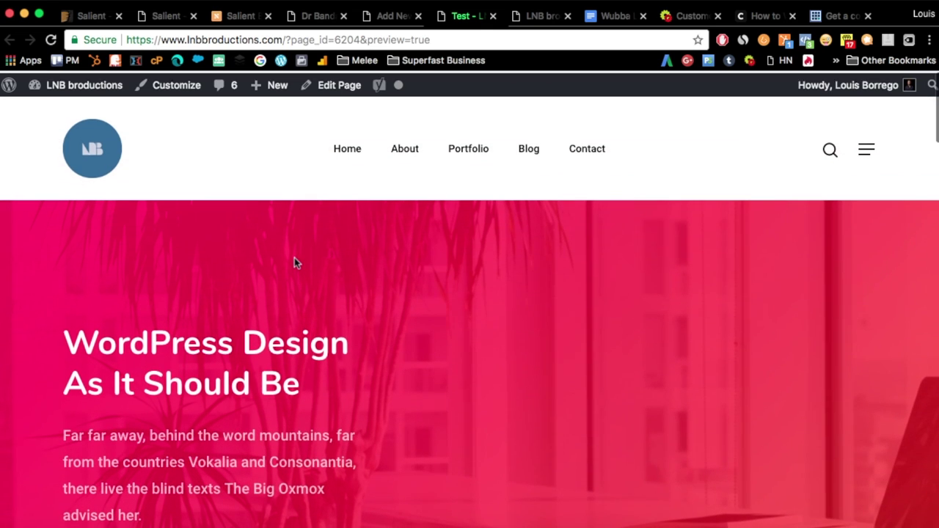
{"action": "scroll", "coordinate": [294, 263], "scroll_direction": "down", "scroll_amount": 5}
{"action": "scroll", "coordinate": [295, 259], "scroll_direction": "down", "scroll_amount": 3}
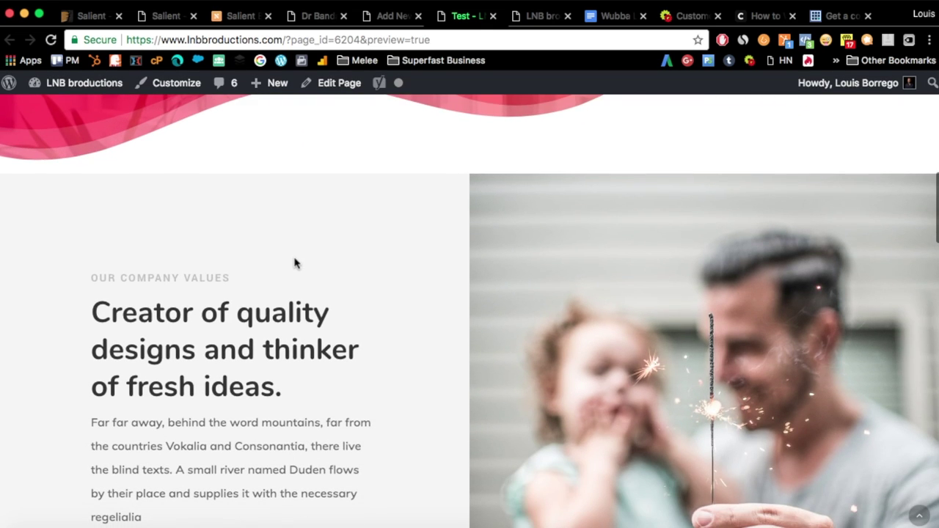
{"action": "scroll", "coordinate": [294, 263], "scroll_direction": "down", "scroll_amount": 5}
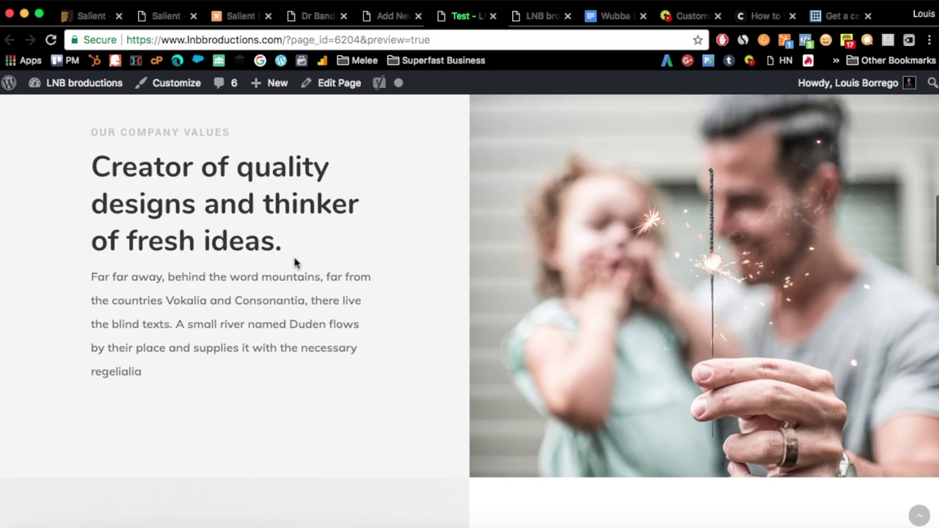
{"action": "scroll", "coordinate": [295, 260], "scroll_direction": "up", "scroll_amount": 10}
{"action": "mouse_move", "coordinate": [252, 87]}
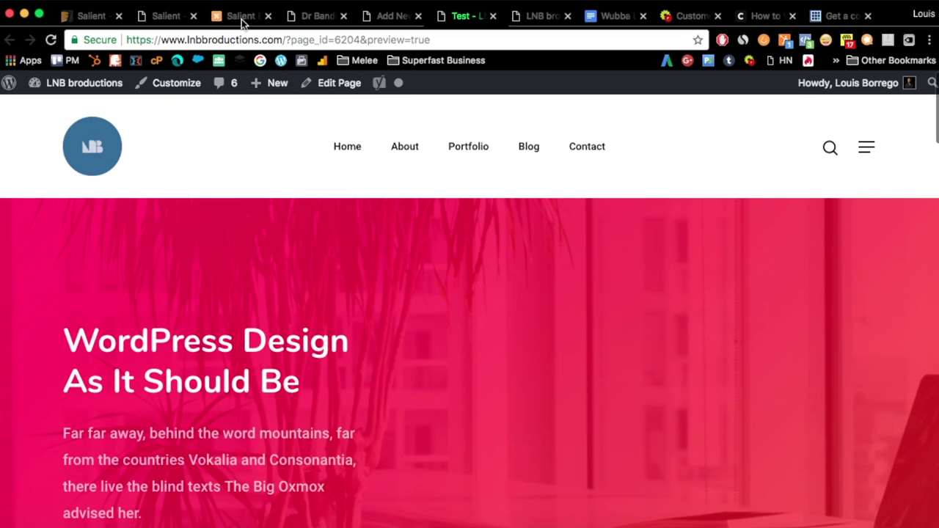
- Return to the page editor and examine the builder elements for the header button and the Our Company Values section
{"action": "left_click", "coordinate": [389, 16]}
{"action": "scroll", "coordinate": [402, 307], "scroll_direction": "down", "scroll_amount": 5}
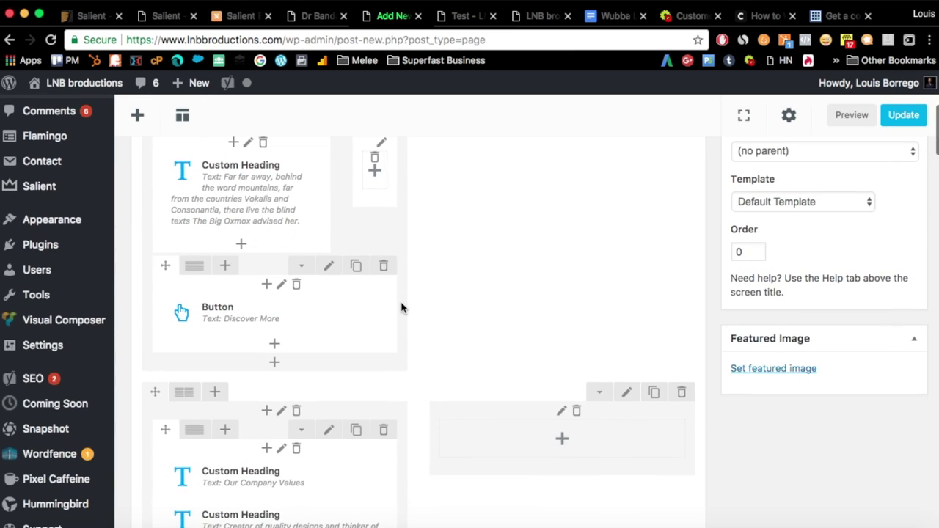
{"action": "scroll", "coordinate": [401, 307], "scroll_direction": "down", "scroll_amount": 4}
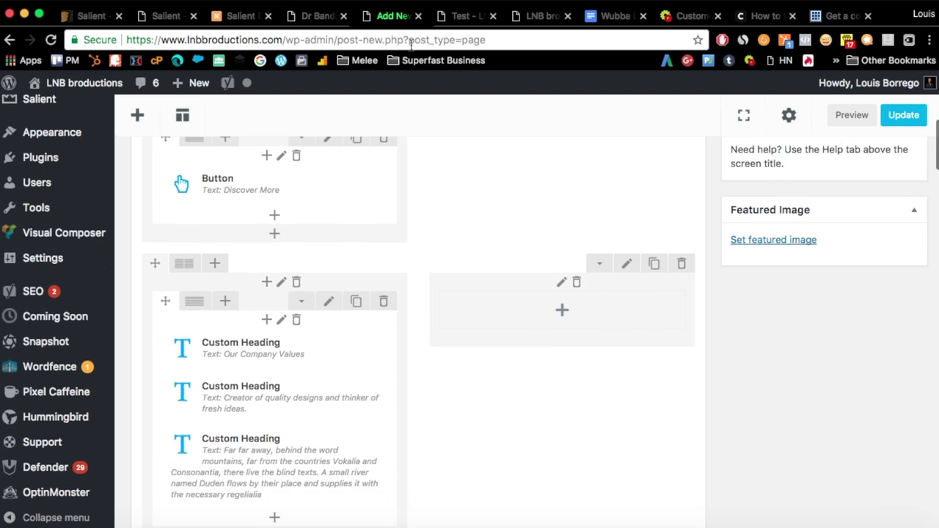
- Detach the Test page preview into its own browser window and narrow that window to phone width
{"action": "left_click", "coordinate": [459, 15]}
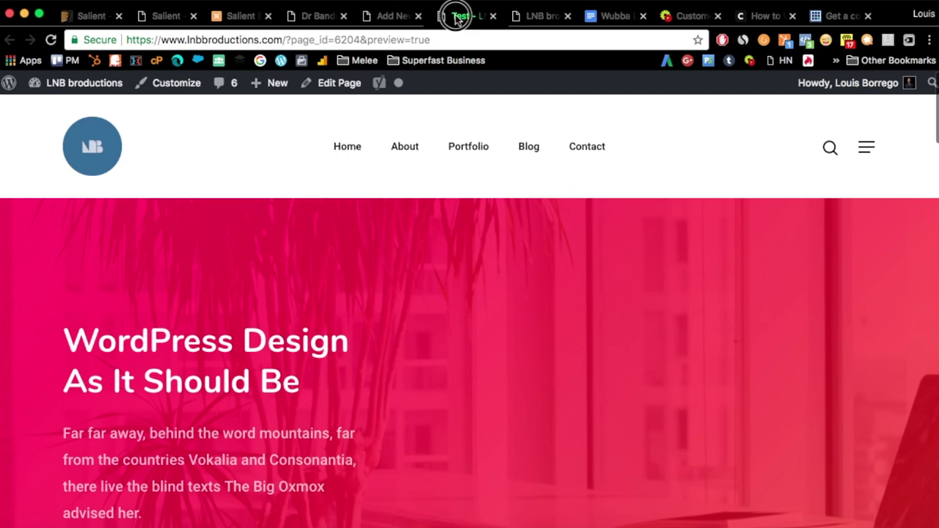
{"action": "mouse_move", "coordinate": [454, 18]}
{"action": "left_mouse_down"}
{"action": "mouse_move", "coordinate": [452, 140]}
{"action": "mouse_move", "coordinate": [477, 69]}
{"action": "mouse_move", "coordinate": [451, 9]}
{"action": "left_mouse_up"}
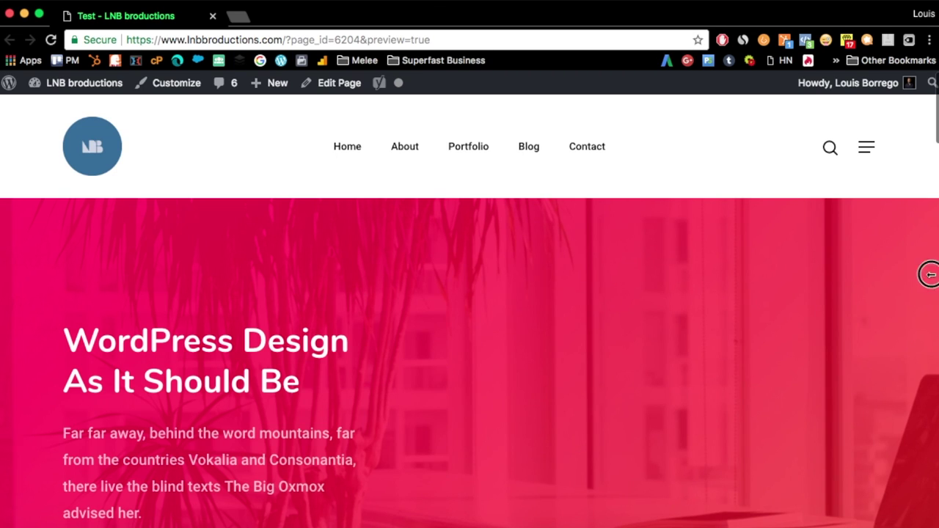
{"action": "left_click_drag", "start_coordinate": [929, 274], "coordinate": [332, 270]}
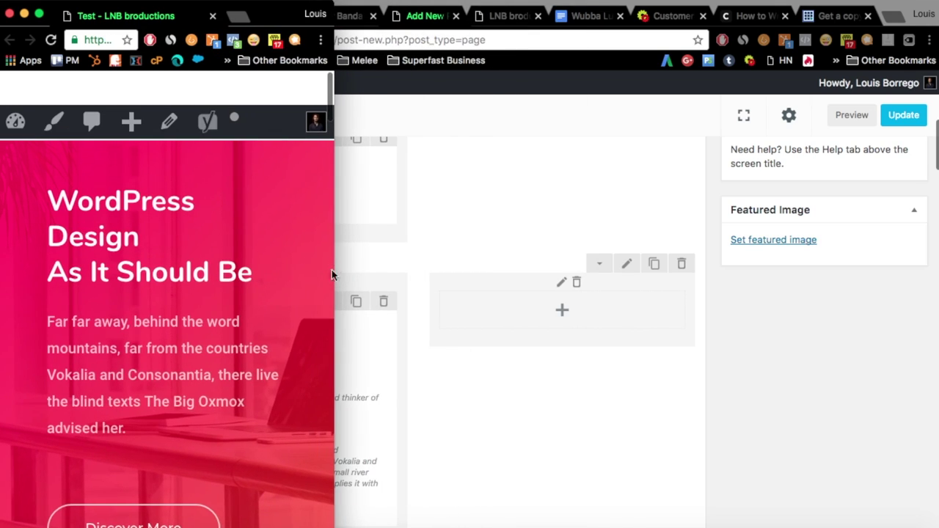
- Examine the Test page's mobile layout from the header through the stacked sections, testimonials and quote to the footer
{"action": "scroll", "coordinate": [192, 242], "scroll_direction": "down", "scroll_amount": 5}
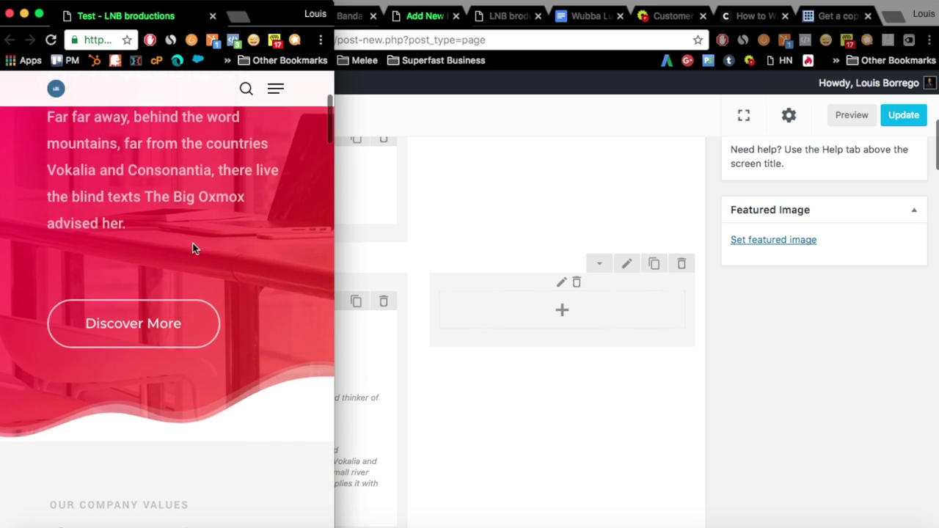
{"action": "scroll", "coordinate": [192, 243], "scroll_direction": "down", "scroll_amount": 10}
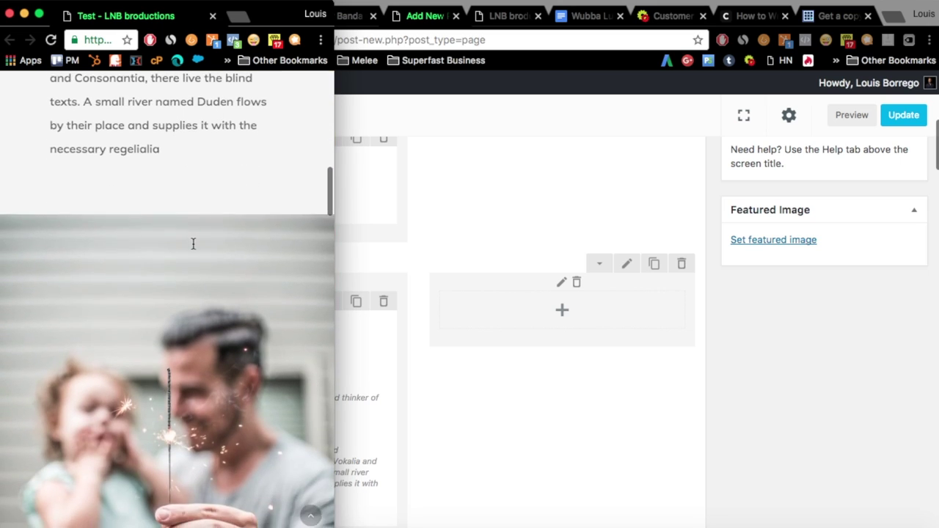
{"action": "scroll", "coordinate": [193, 243], "scroll_direction": "down", "scroll_amount": 10}
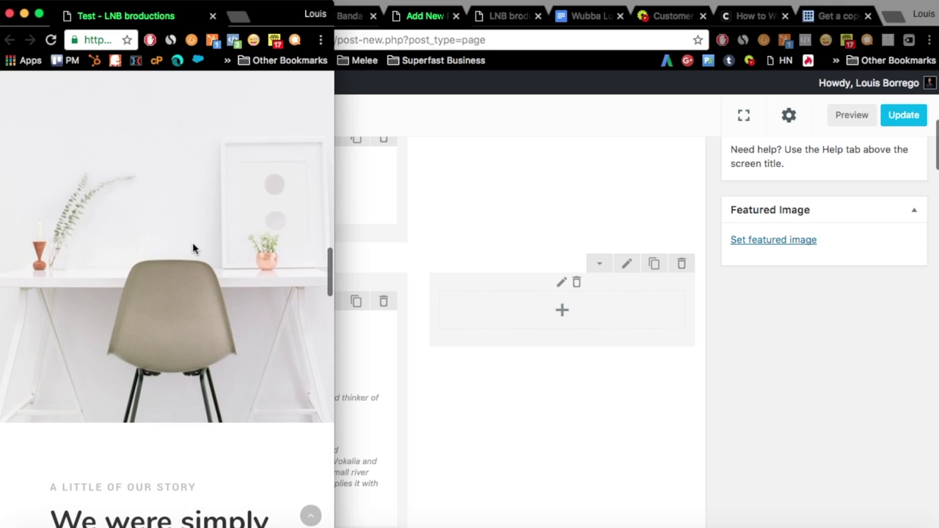
{"action": "scroll", "coordinate": [192, 248], "scroll_direction": "down", "scroll_amount": 10}
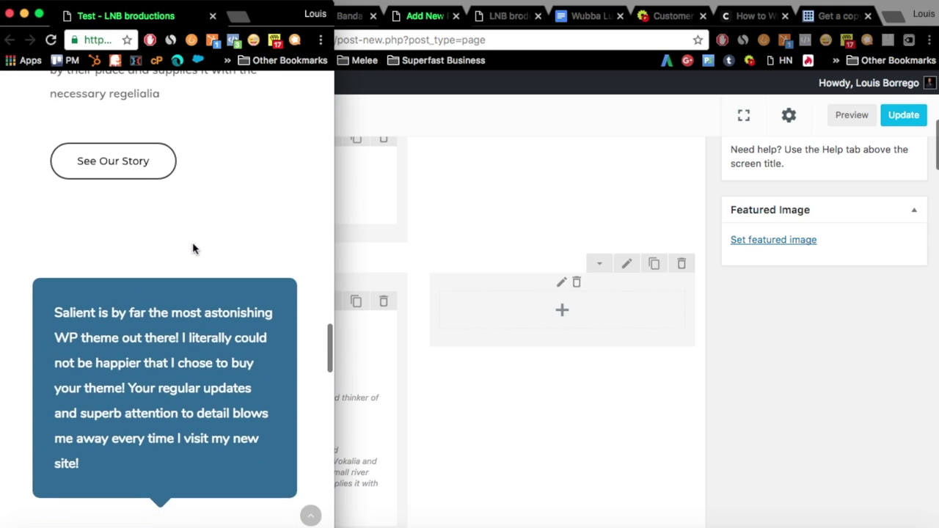
{"action": "scroll", "coordinate": [193, 246], "scroll_direction": "down", "scroll_amount": 10}
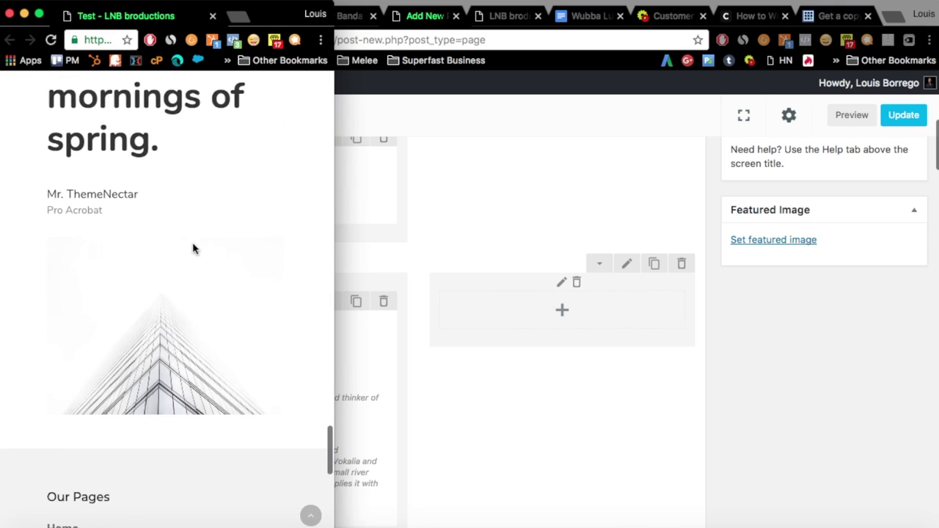
{"action": "scroll", "coordinate": [192, 249], "scroll_direction": "down", "scroll_amount": 3}
{"action": "scroll", "coordinate": [193, 248], "scroll_direction": "up", "scroll_amount": 20}
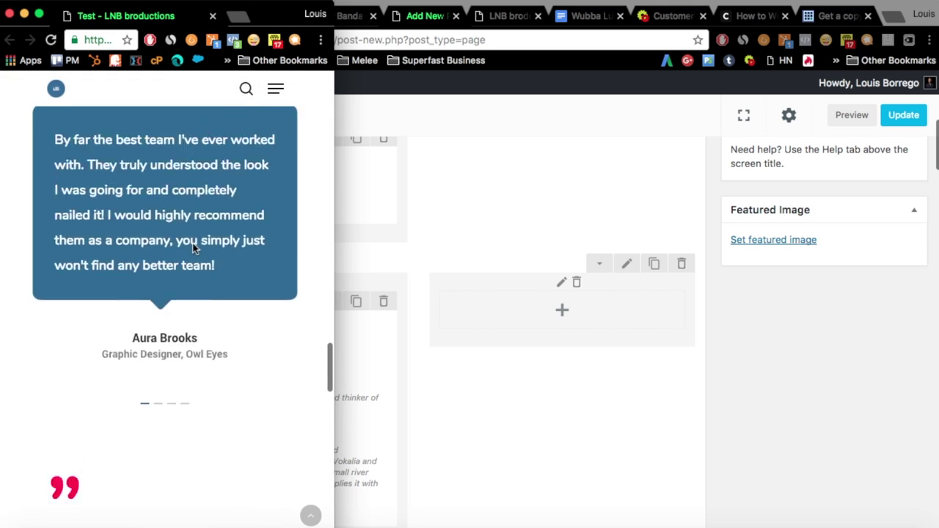
- Open the site's mobile navigation menu to view its links, and close it again
{"action": "left_click", "coordinate": [277, 89]}
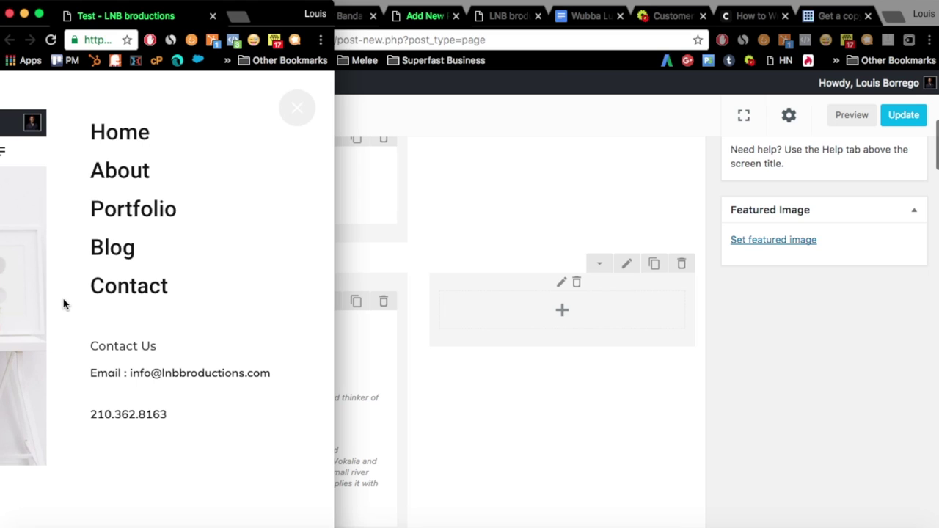
{"action": "left_click", "coordinate": [30, 258]}
{"action": "scroll", "coordinate": [211, 213], "scroll_direction": "down", "scroll_amount": 5}
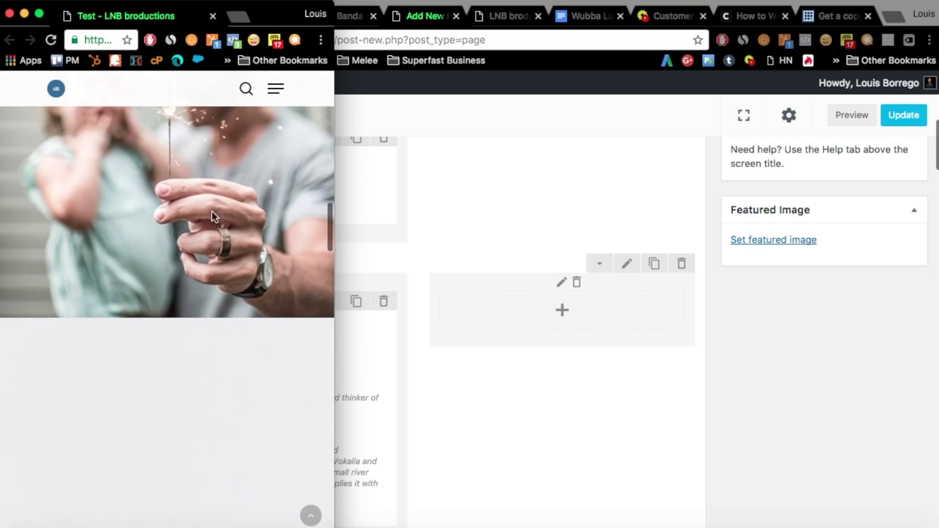
- Go through the mobile layout once more from the header to the footer links, and return to the desk image
{"action": "scroll", "coordinate": [211, 215], "scroll_direction": "up", "scroll_amount": 10}
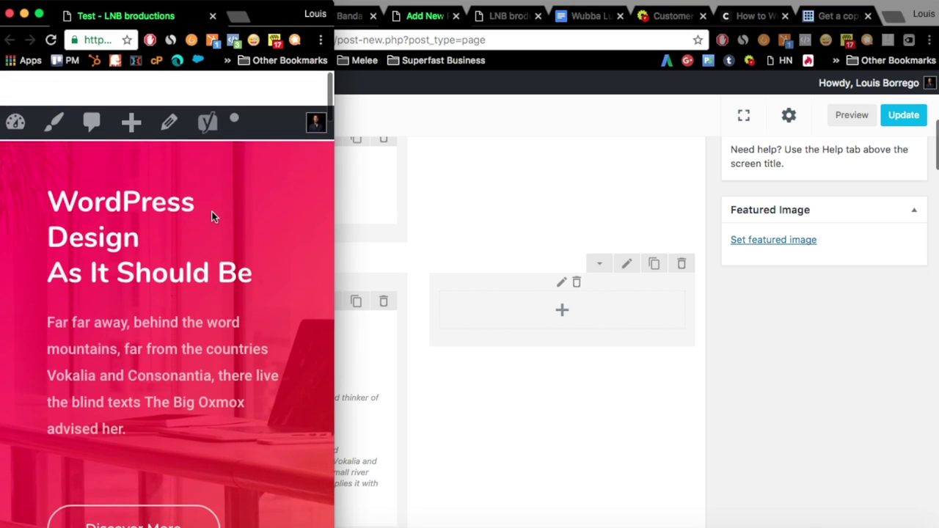
{"action": "scroll", "coordinate": [211, 215], "scroll_direction": "down", "scroll_amount": 3}
{"action": "scroll", "coordinate": [211, 215], "scroll_direction": "down", "scroll_amount": 15}
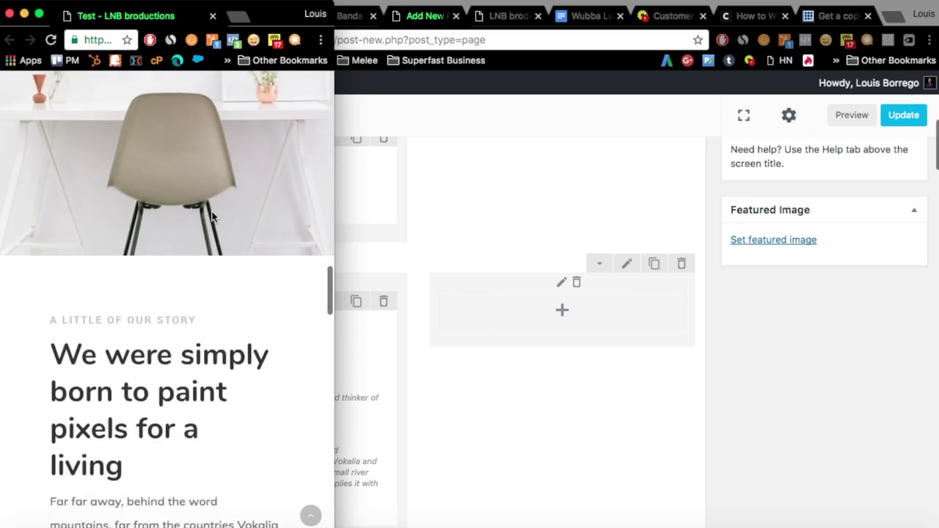
{"action": "scroll", "coordinate": [211, 215], "scroll_direction": "down", "scroll_amount": 10}
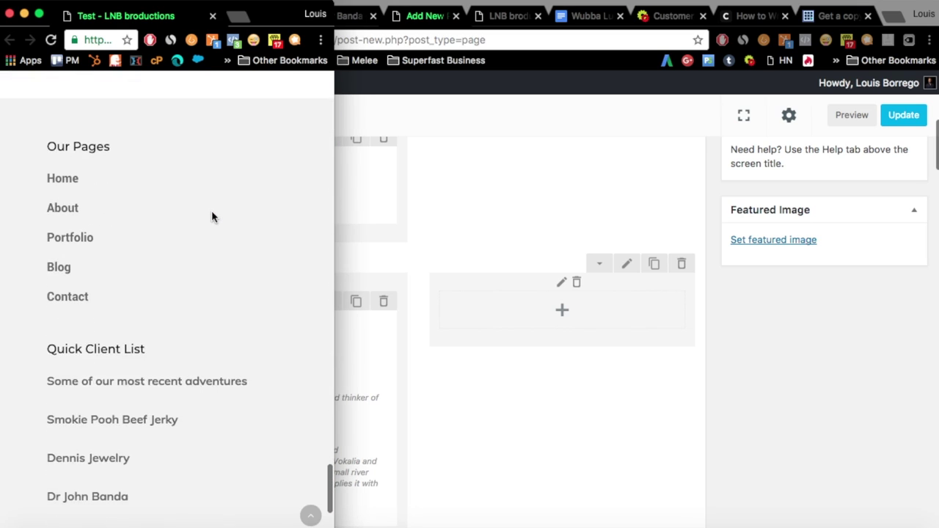
{"action": "scroll", "coordinate": [211, 216], "scroll_direction": "down", "scroll_amount": 3}
{"action": "scroll", "coordinate": [211, 216], "scroll_direction": "up", "scroll_amount": 15}
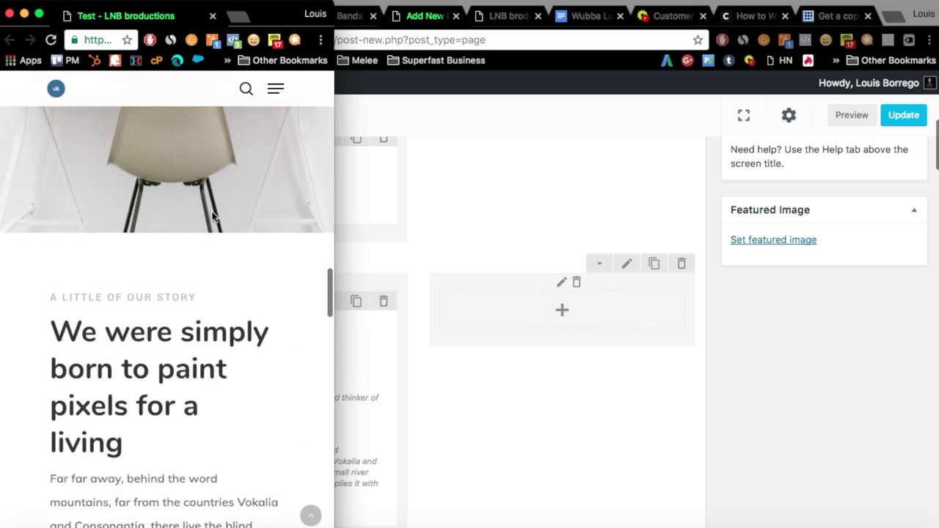
{"action": "scroll", "coordinate": [211, 216], "scroll_direction": "up", "scroll_amount": 2}
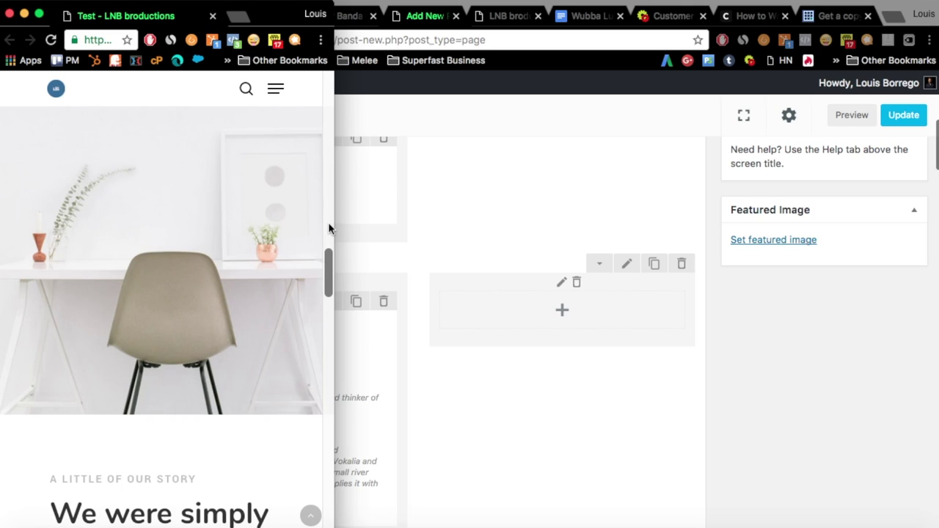
- Widen the preview window back to full desktop width and check the Test page's desktop layout up to its header
{"action": "left_click_drag", "start_coordinate": [448, 232], "coordinate": [933, 252]}
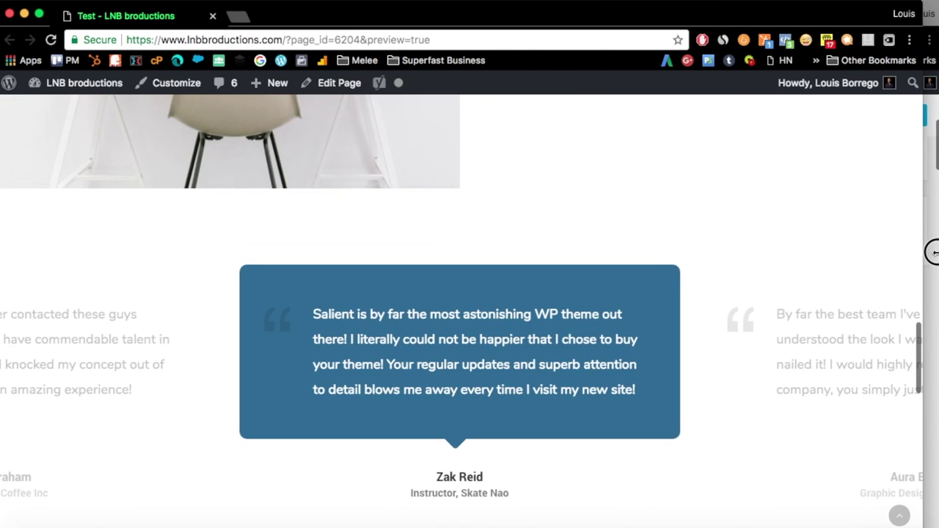
{"action": "scroll", "coordinate": [358, 262], "scroll_direction": "up", "scroll_amount": 15}
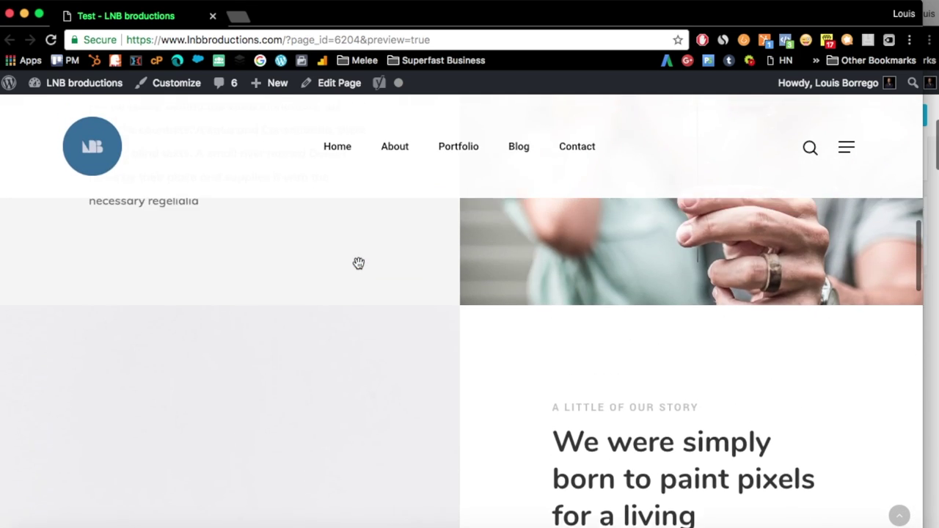
{"action": "scroll", "coordinate": [358, 262], "scroll_direction": "up", "scroll_amount": 5}
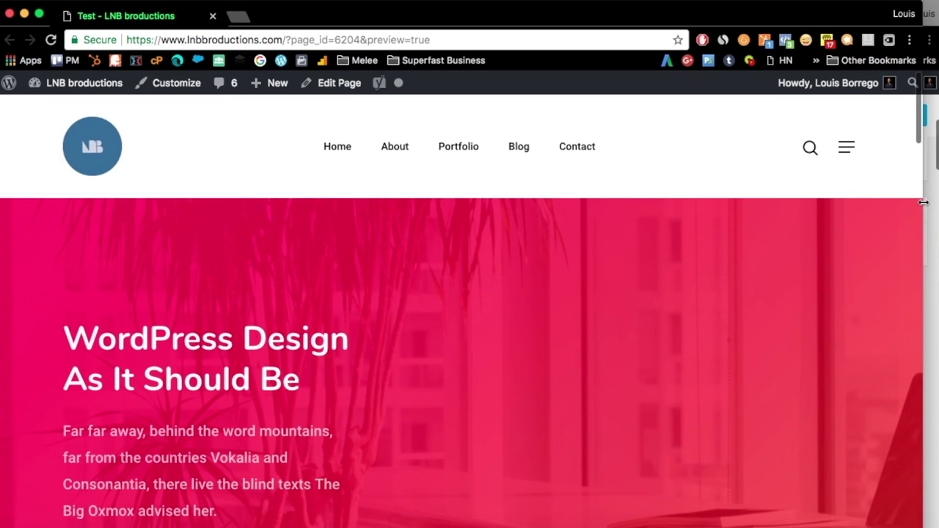
{"action": "left_click_drag", "start_coordinate": [925, 203], "coordinate": [935, 205]}
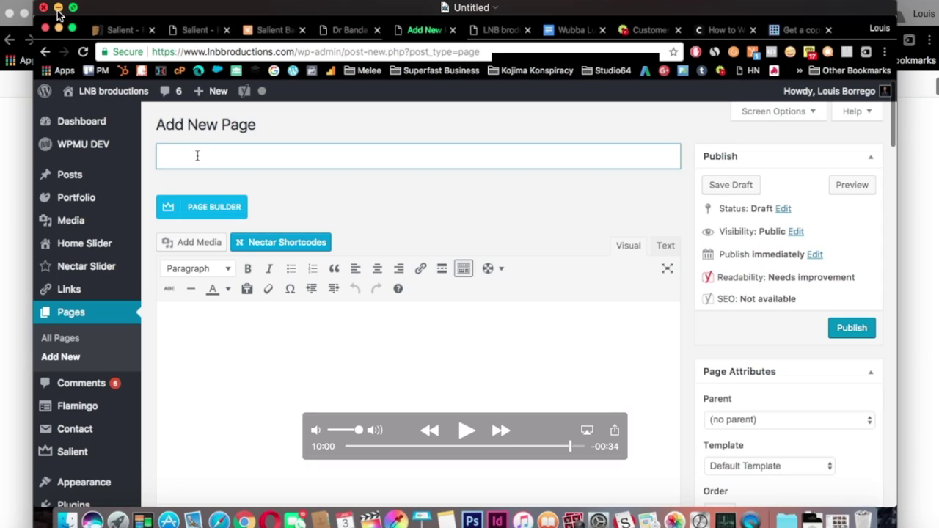
- Minimize the Untitled video window and view the Salient theme's purchase options on its ThemeForest page
{"action": "left_click", "coordinate": [58, 8]}
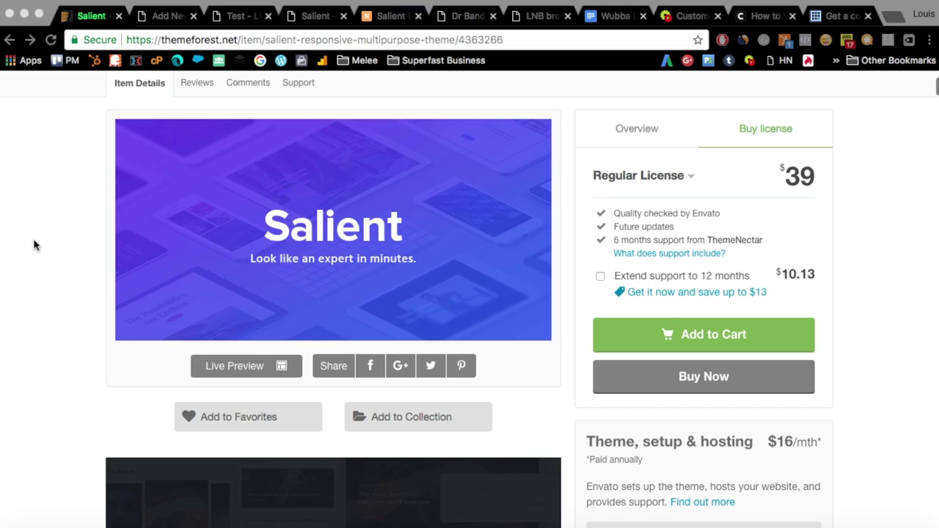
{"action": "scroll", "coordinate": [37, 245], "scroll_direction": "down", "scroll_amount": 1}
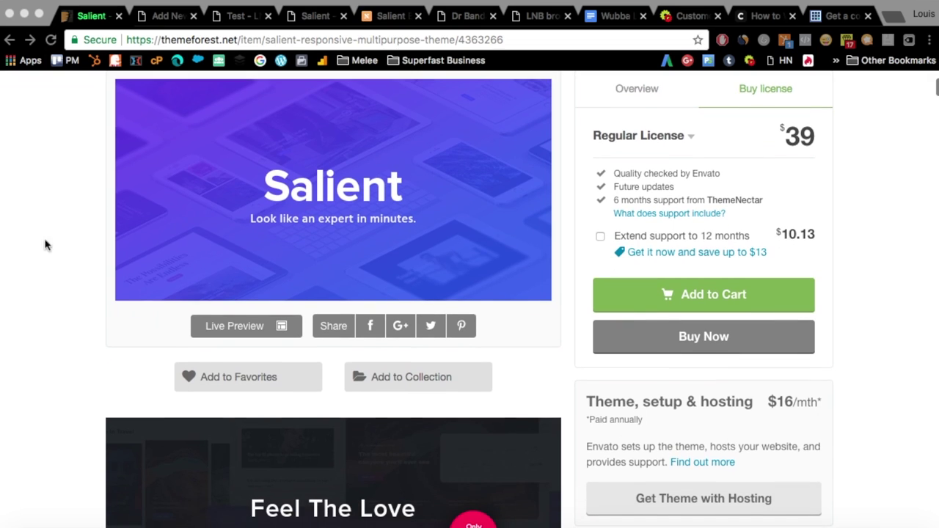
- Check the Salient listing's sales, comments, item rating and last update details, and return to the Regular License options
{"action": "scroll", "coordinate": [627, 301], "scroll_direction": "down", "scroll_amount": 5}
{"action": "scroll", "coordinate": [622, 288], "scroll_direction": "down", "scroll_amount": 1}
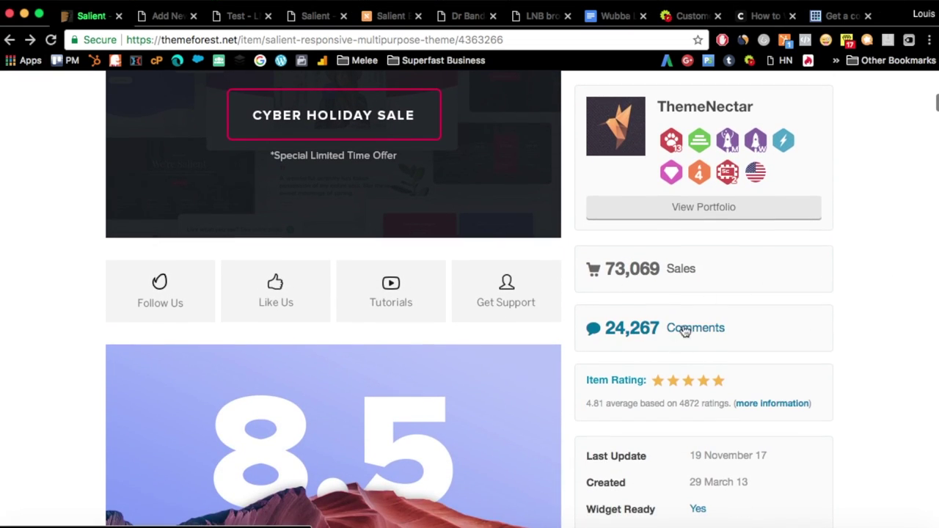
{"action": "scroll", "coordinate": [828, 281], "scroll_direction": "up", "scroll_amount": 4}
{"action": "scroll", "coordinate": [569, 217], "scroll_direction": "up", "scroll_amount": 3}
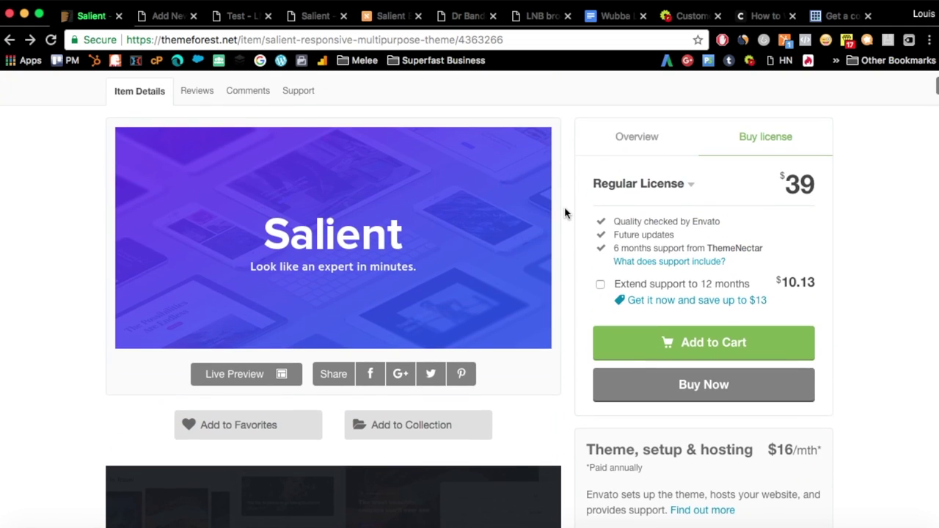
- Review the Regular License inclusions, hosting offer, holiday sale banner and author details on the Salient listing, ending at the item title
{"action": "scroll", "coordinate": [564, 213], "scroll_direction": "down", "scroll_amount": 1}
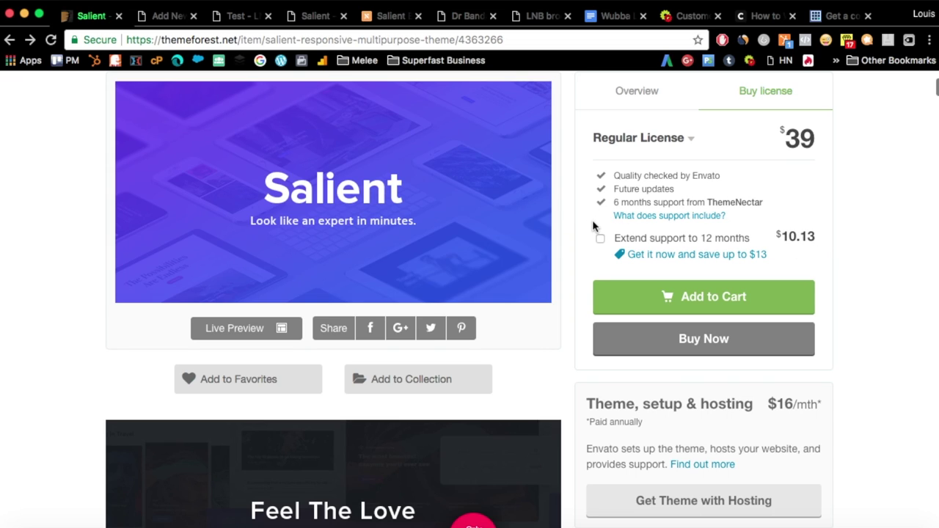
{"action": "scroll", "coordinate": [595, 226], "scroll_direction": "down", "scroll_amount": 1}
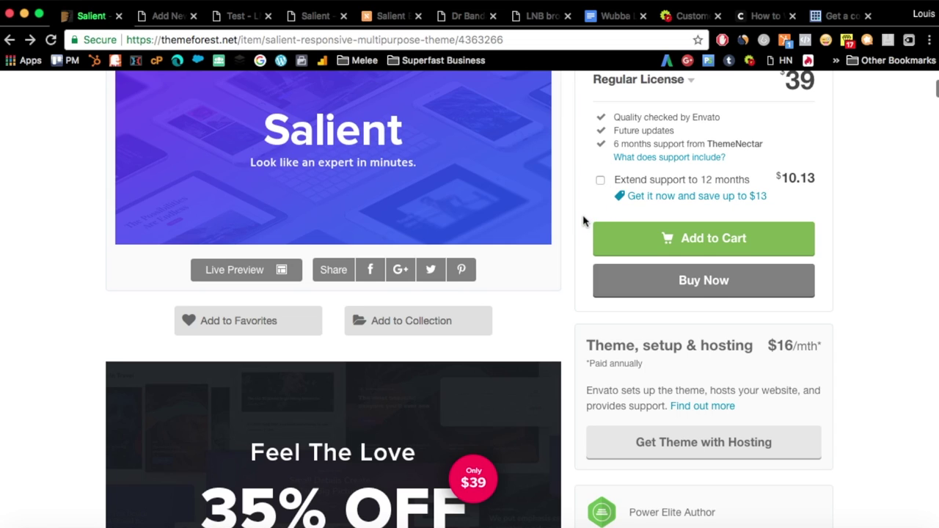
{"action": "scroll", "coordinate": [583, 220], "scroll_direction": "down", "scroll_amount": 1}
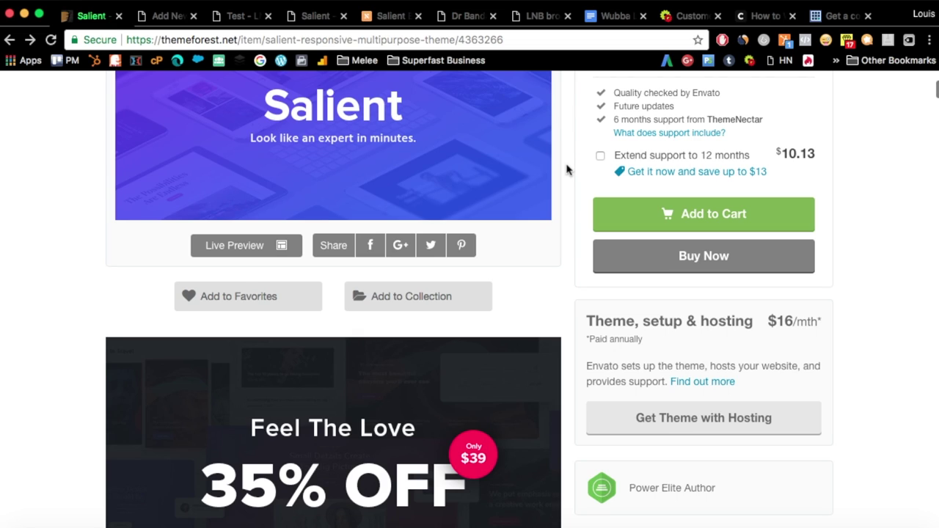
{"action": "scroll", "coordinate": [566, 170], "scroll_direction": "down", "scroll_amount": 1}
{"action": "scroll", "coordinate": [566, 170], "scroll_direction": "down", "scroll_amount": 2}
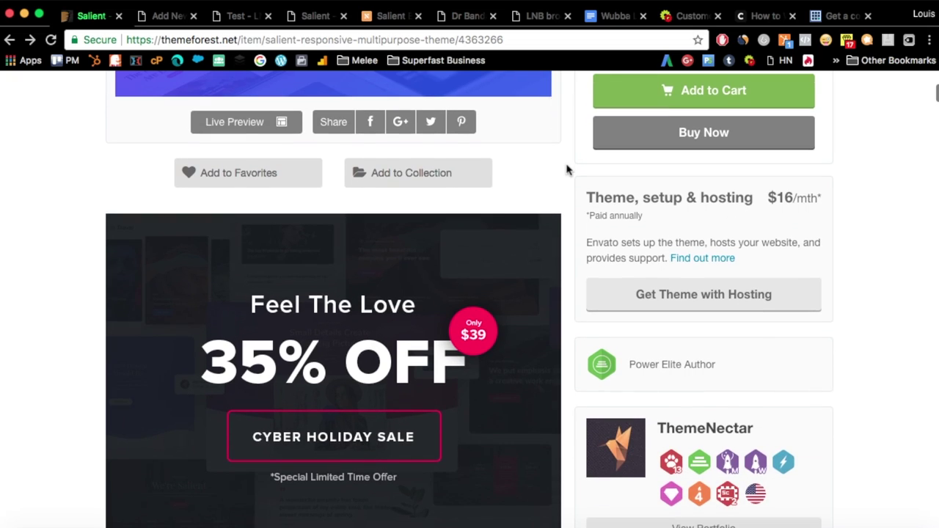
{"action": "scroll", "coordinate": [566, 170], "scroll_direction": "down", "scroll_amount": 2}
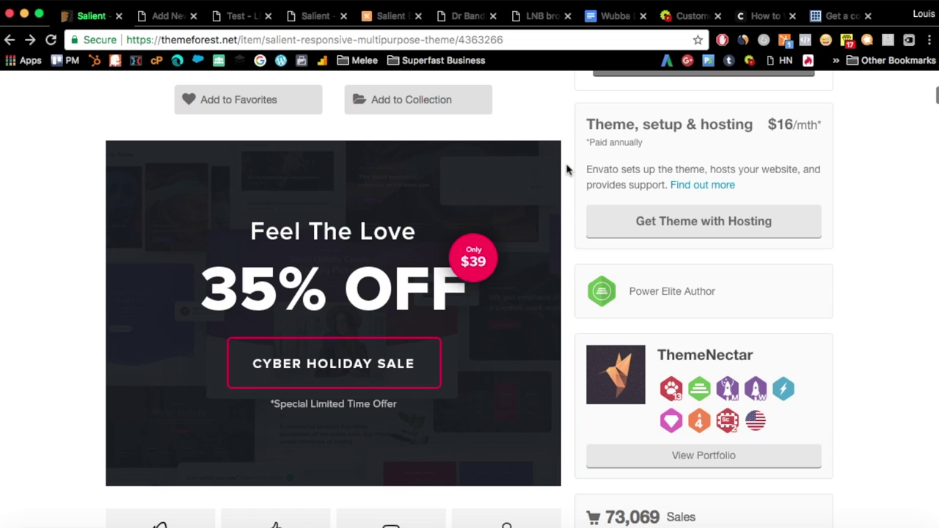
{"action": "scroll", "coordinate": [566, 169], "scroll_direction": "up", "scroll_amount": 5}
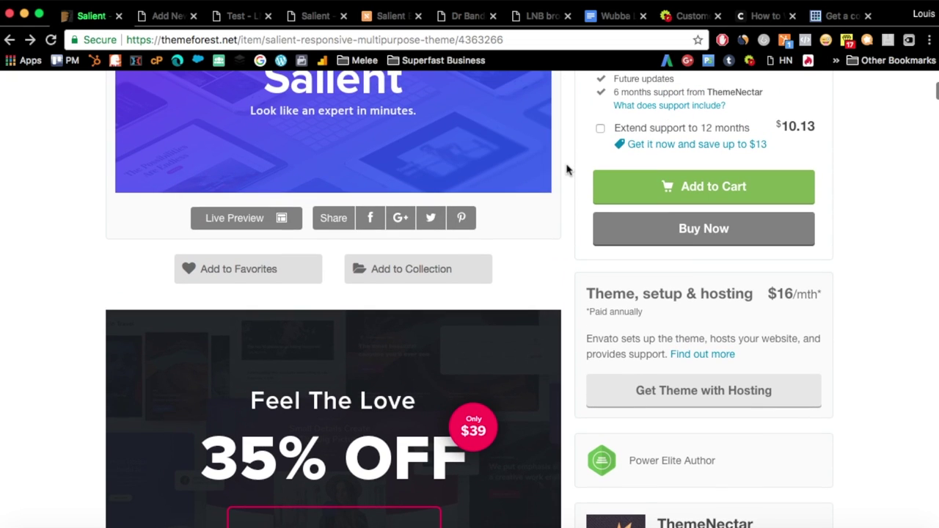
{"action": "scroll", "coordinate": [566, 169], "scroll_direction": "up", "scroll_amount": 2}
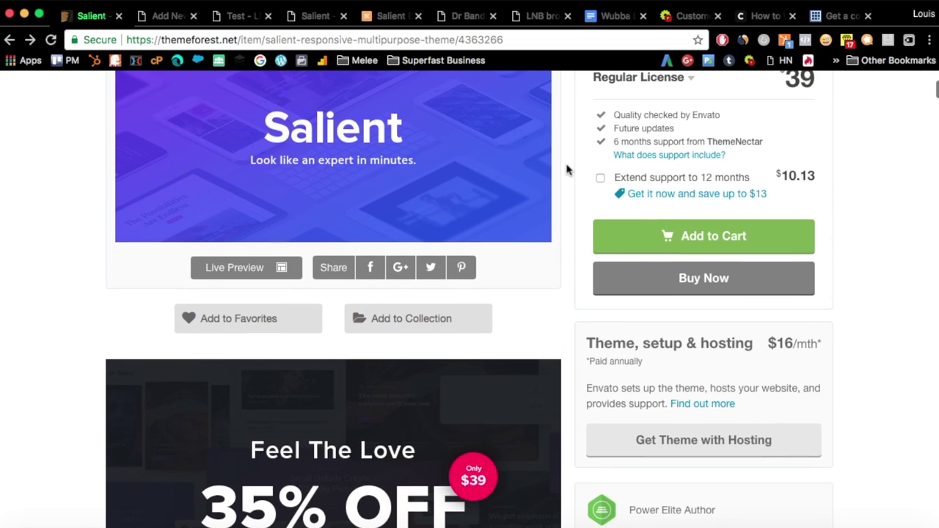
{"action": "scroll", "coordinate": [566, 169], "scroll_direction": "up", "scroll_amount": 3}
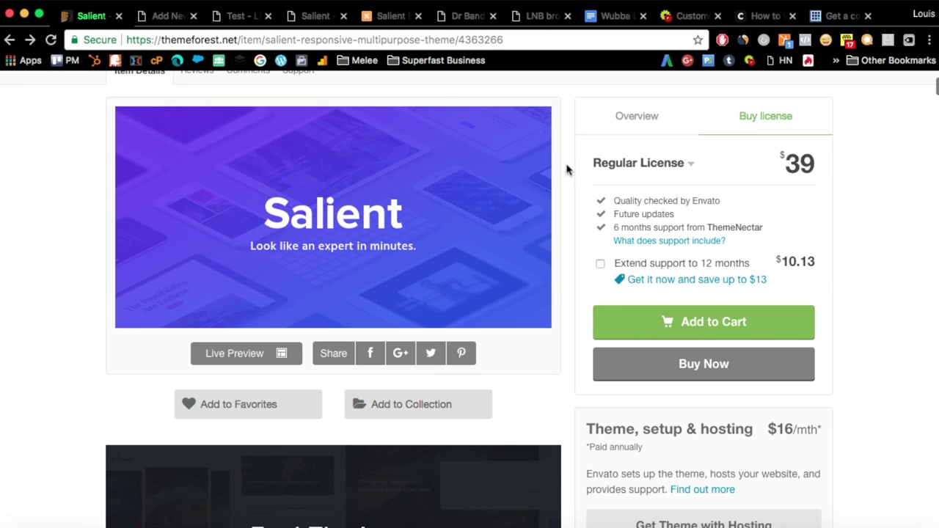
{"action": "scroll", "coordinate": [566, 169], "scroll_direction": "up", "scroll_amount": 3}
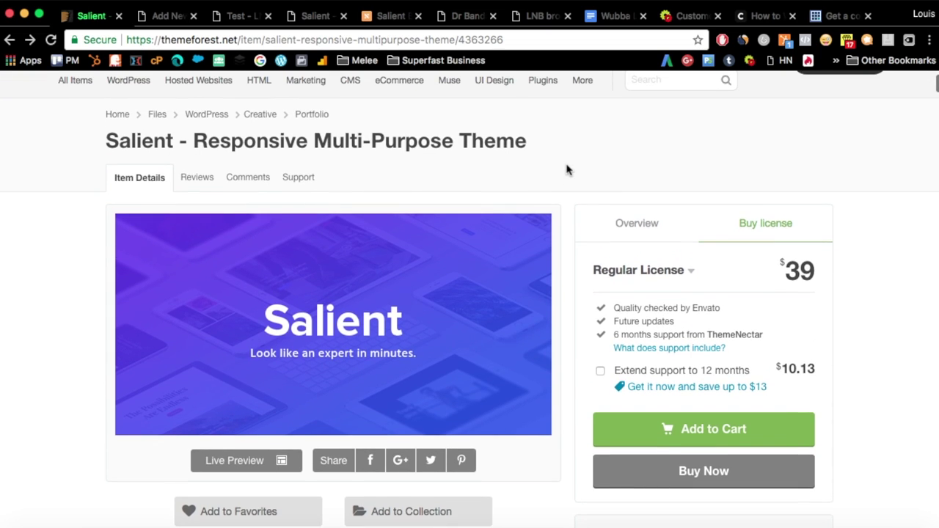
- Switch to the WordPress page editor and open Salient's Accent Colors options, leaving the draft page without saving
{"action": "left_click", "coordinate": [171, 15]}
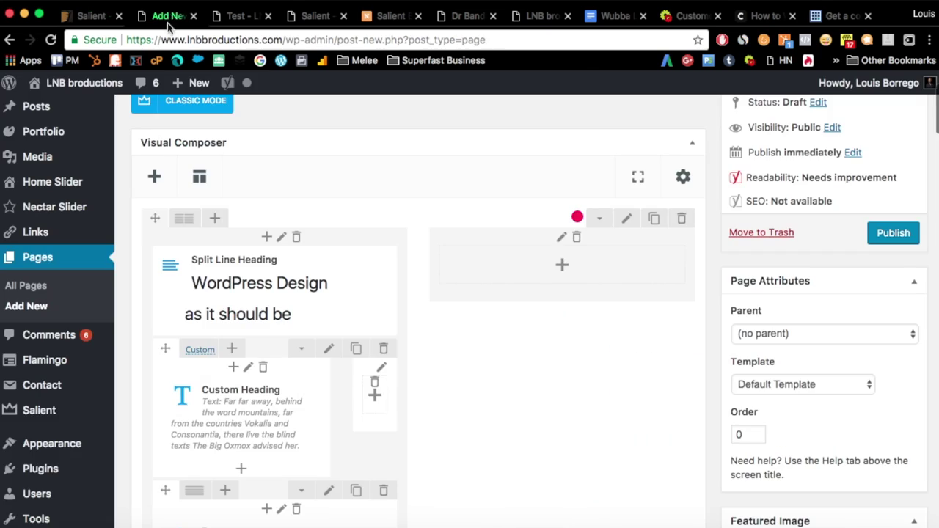
{"action": "scroll", "coordinate": [73, 341], "scroll_direction": "down", "scroll_amount": 3}
{"action": "mouse_move", "coordinate": [62, 344]}
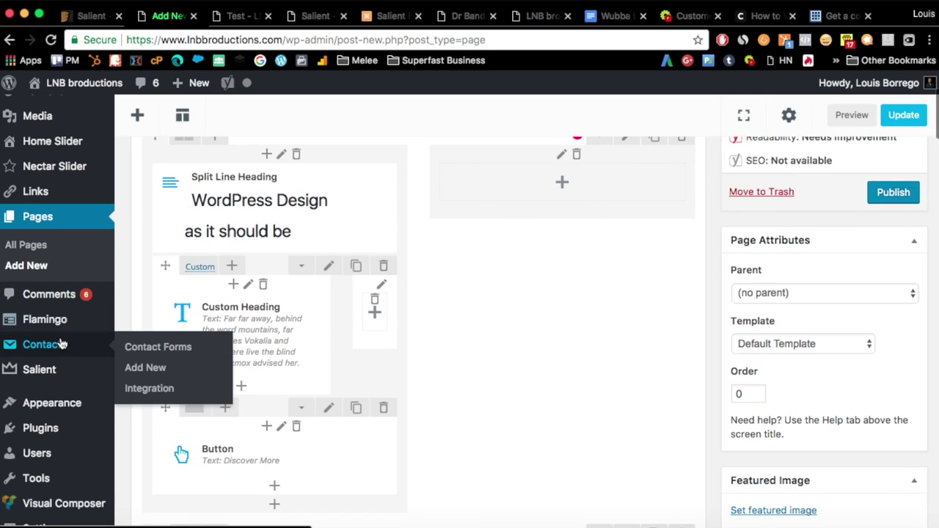
{"action": "mouse_move", "coordinate": [63, 377]}
{"action": "scroll", "coordinate": [95, 370], "scroll_direction": "down", "scroll_amount": 1}
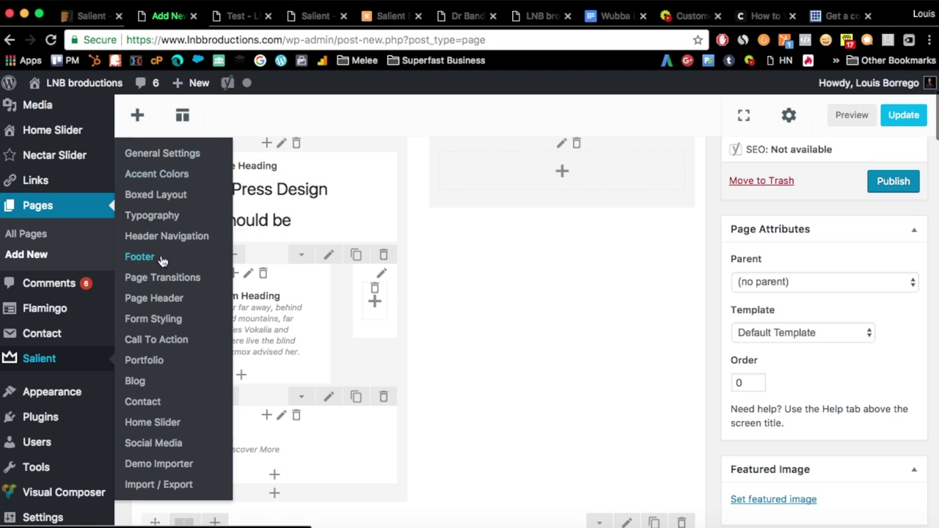
{"action": "left_click", "coordinate": [156, 179]}
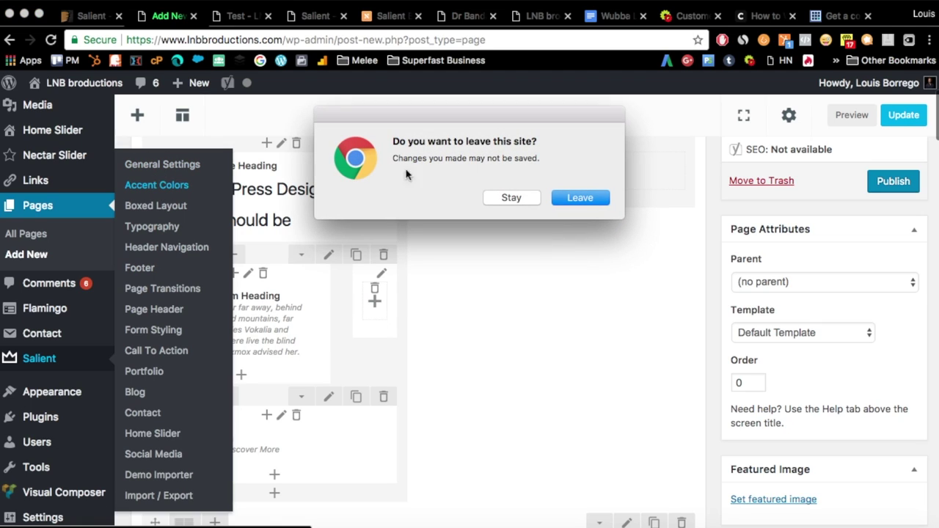
{"action": "left_click", "coordinate": [580, 198]}
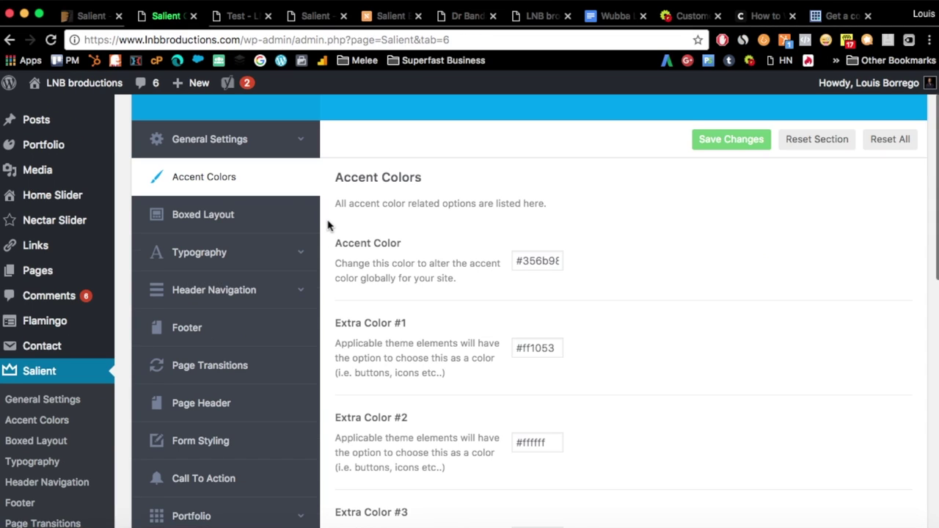
- Look through the Accent Color and Extra Color options on the Accent Colors page
{"action": "scroll", "coordinate": [367, 187], "scroll_direction": "down", "scroll_amount": 3}
{"action": "scroll", "coordinate": [350, 179], "scroll_direction": "up", "scroll_amount": 3}
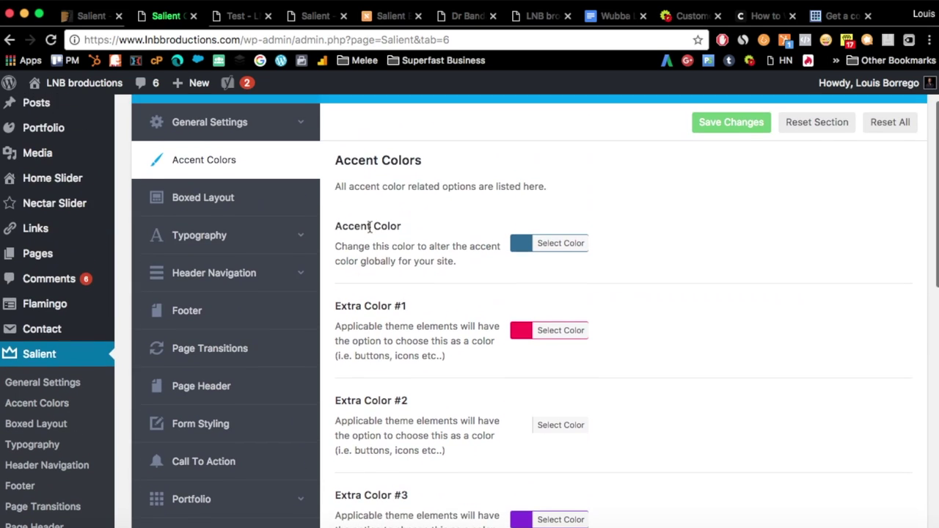
{"action": "scroll", "coordinate": [416, 274], "scroll_direction": "down", "scroll_amount": 2}
{"action": "scroll", "coordinate": [453, 269], "scroll_direction": "up", "scroll_amount": 2}
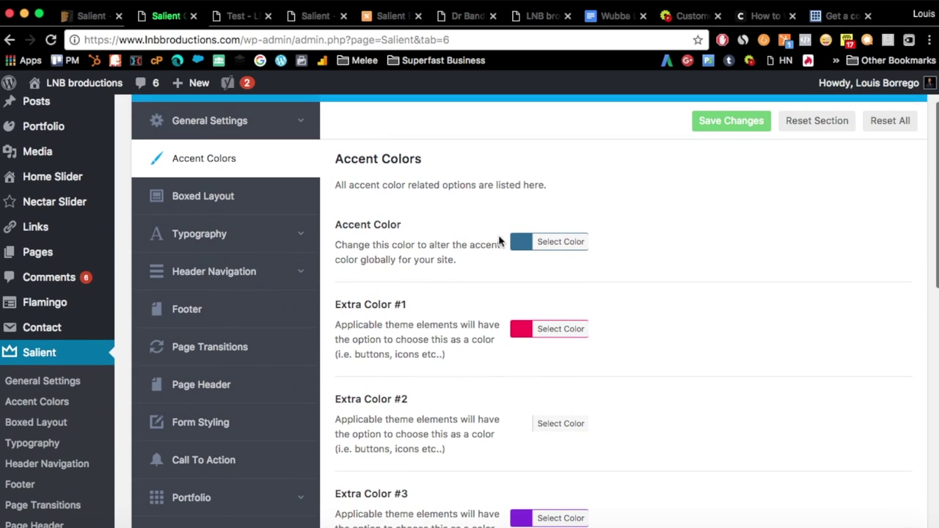
{"action": "scroll", "coordinate": [416, 220], "scroll_direction": "down", "scroll_amount": 1}
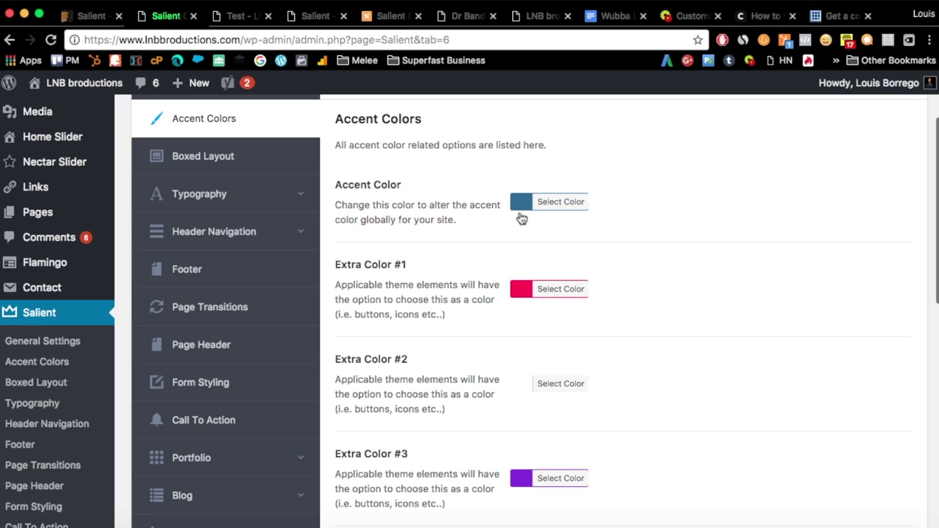
{"action": "scroll", "coordinate": [521, 219], "scroll_direction": "down", "scroll_amount": 3}
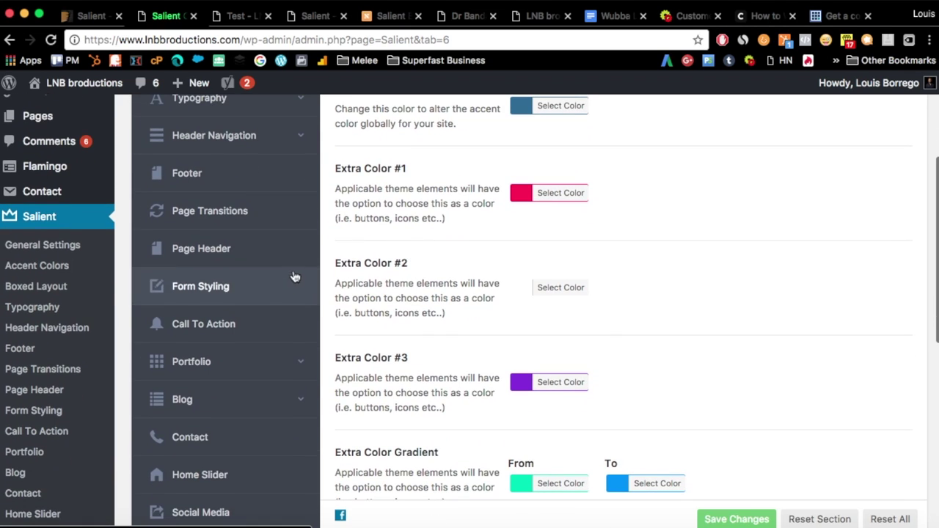
- Open the Demo Importer section and browse the theme demos available for import
{"action": "scroll", "coordinate": [447, 292], "scroll_direction": "down", "scroll_amount": 5}
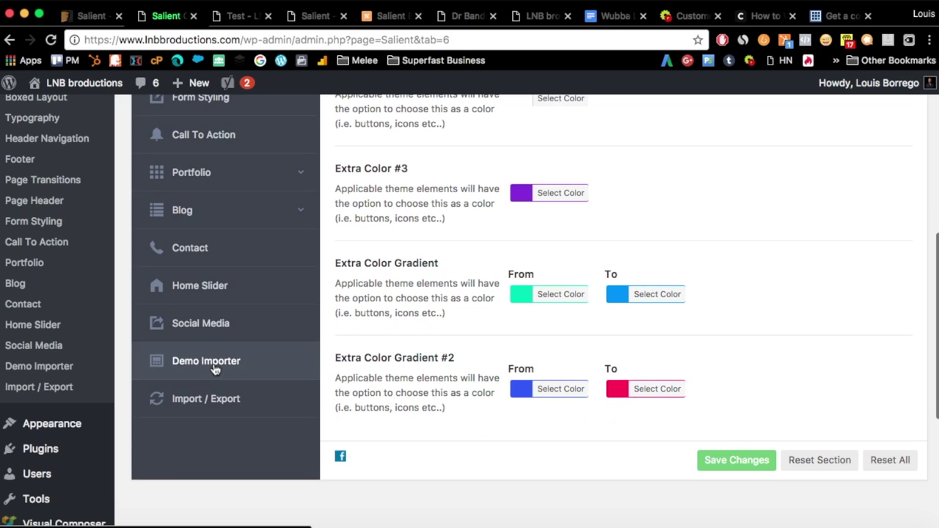
{"action": "left_click", "coordinate": [214, 369]}
{"action": "scroll", "coordinate": [513, 208], "scroll_direction": "up", "scroll_amount": 5}
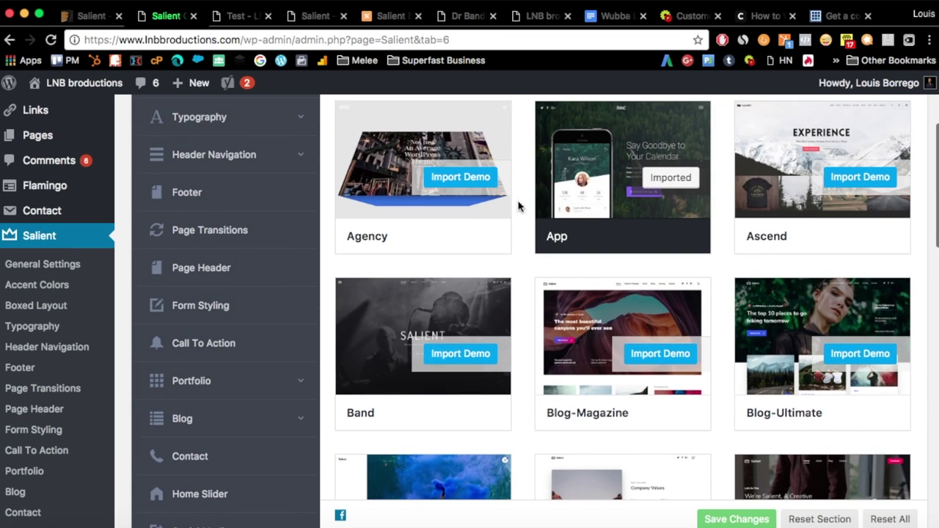
{"action": "scroll", "coordinate": [746, 205], "scroll_direction": "down", "scroll_amount": 3}
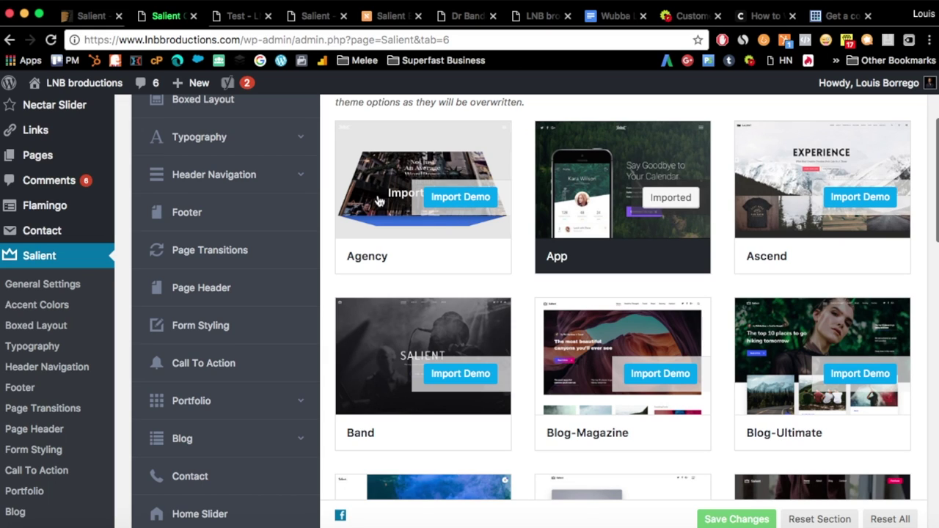
{"action": "scroll", "coordinate": [377, 201], "scroll_direction": "down", "scroll_amount": 3}
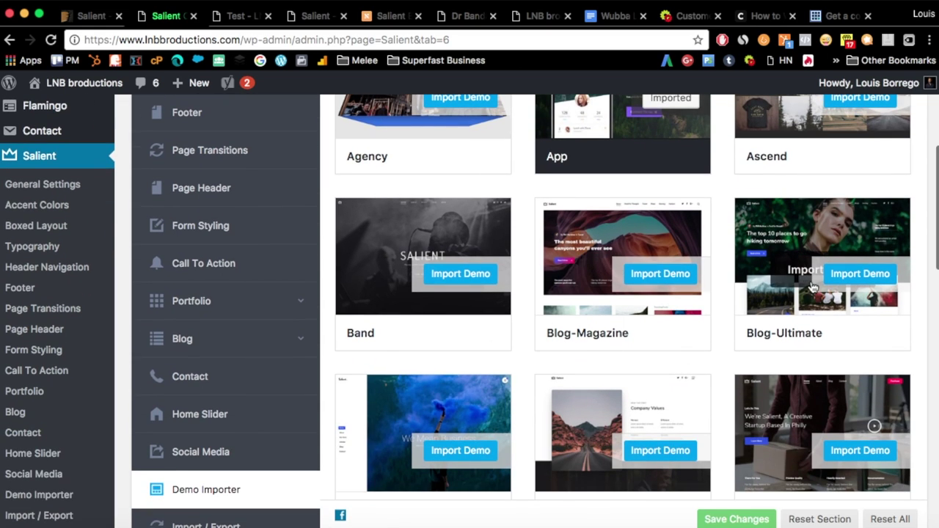
{"action": "scroll", "coordinate": [422, 273], "scroll_direction": "up", "scroll_amount": 1}
{"action": "scroll", "coordinate": [422, 272], "scroll_direction": "up", "scroll_amount": 3}
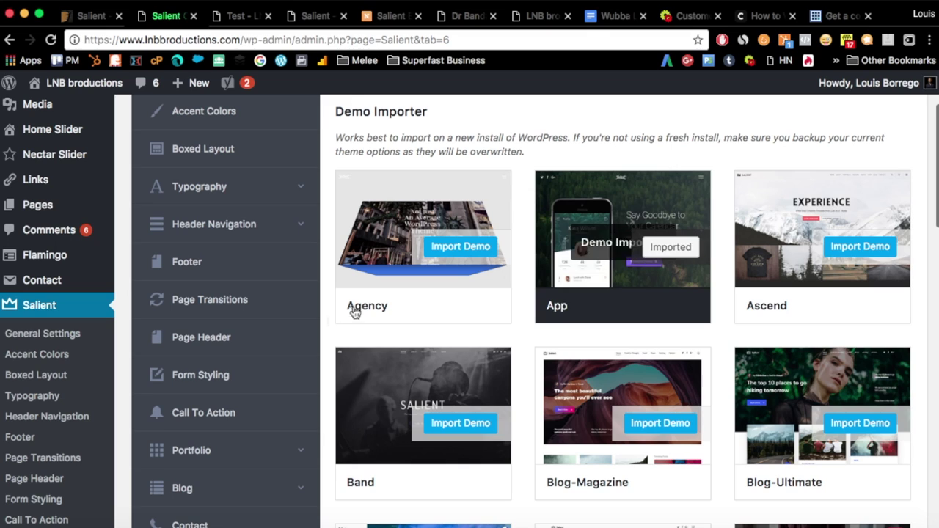
{"action": "scroll", "coordinate": [290, 336], "scroll_direction": "down", "scroll_amount": 1}
{"action": "scroll", "coordinate": [290, 336], "scroll_direction": "down", "scroll_amount": 5}
{"action": "scroll", "coordinate": [220, 331], "scroll_direction": "up", "scroll_amount": 5}
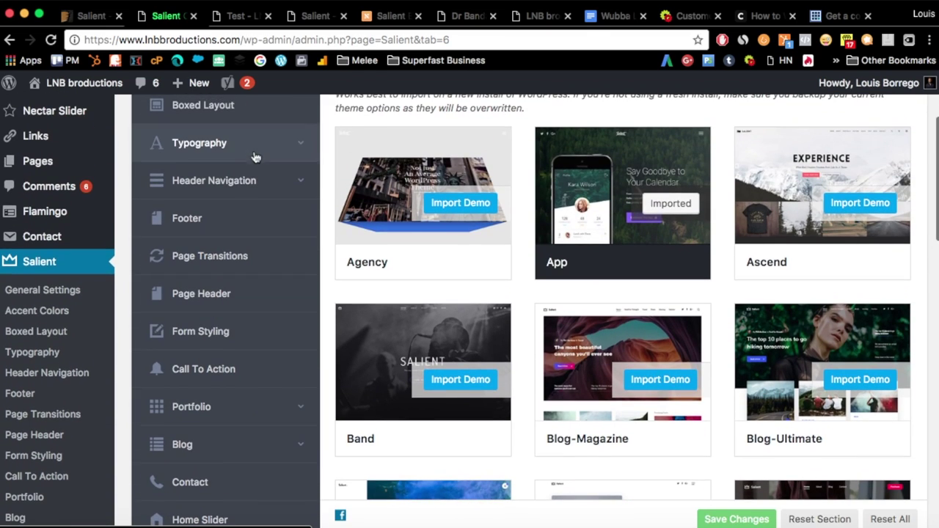
{"action": "scroll", "coordinate": [258, 142], "scroll_direction": "up", "scroll_amount": 1}
{"action": "scroll", "coordinate": [258, 141], "scroll_direction": "up", "scroll_amount": 1}
{"action": "scroll", "coordinate": [249, 206], "scroll_direction": "up", "scroll_amount": 2}
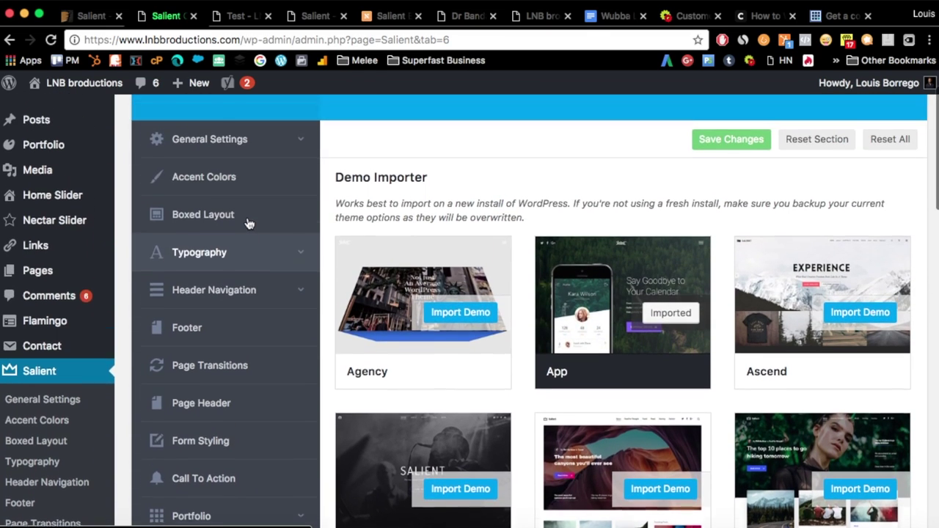
- Return to the Accent Colors section and examine the description of the global Accent Color setting
{"action": "left_click", "coordinate": [248, 218]}
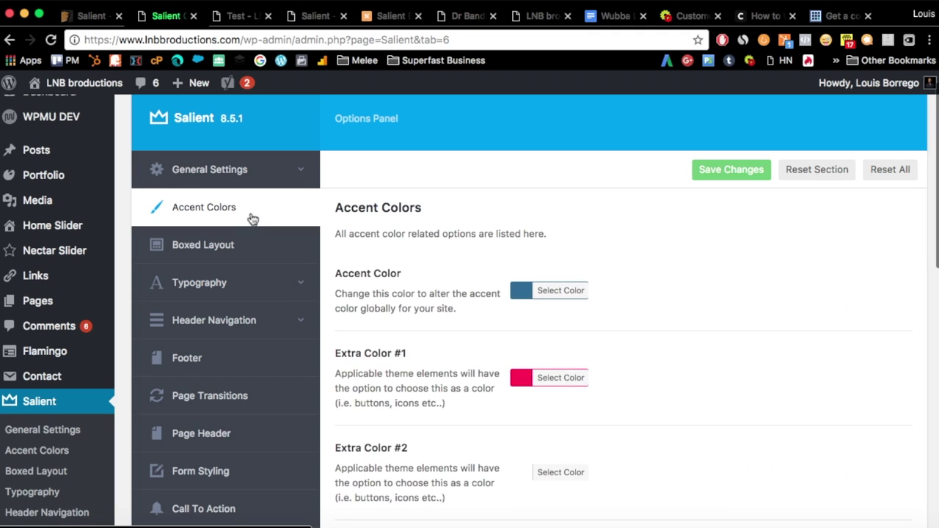
{"action": "scroll", "coordinate": [460, 323], "scroll_direction": "down", "scroll_amount": 10}
{"action": "scroll", "coordinate": [459, 323], "scroll_direction": "up", "scroll_amount": 10}
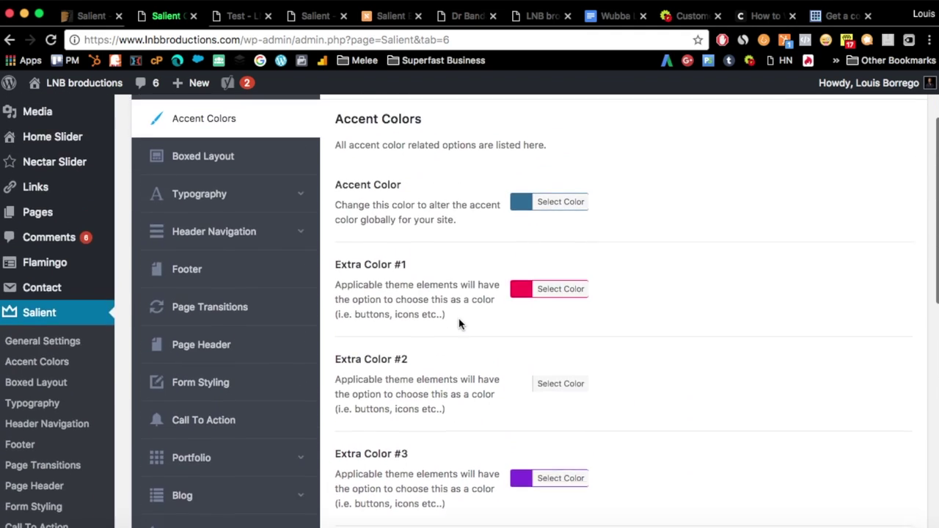
{"action": "scroll", "coordinate": [455, 256], "scroll_direction": "down", "scroll_amount": 3}
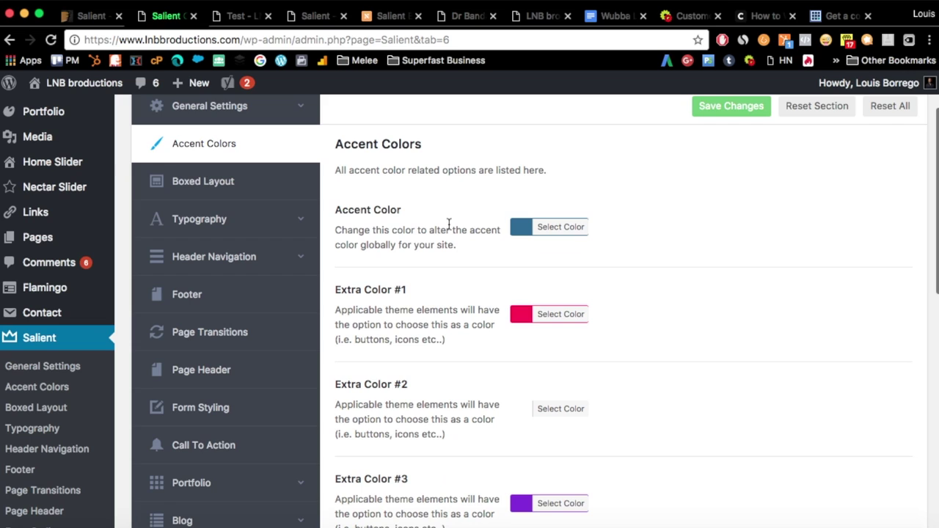
{"action": "scroll", "coordinate": [448, 224], "scroll_direction": "down", "scroll_amount": 2}
{"action": "scroll", "coordinate": [449, 224], "scroll_direction": "up", "scroll_amount": 4}
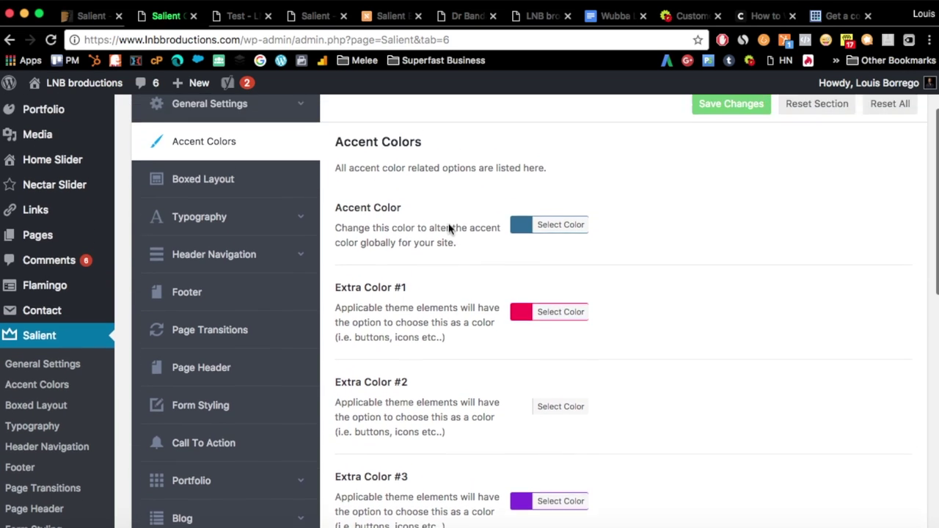
- Examine the Extra Color #1 to #3 and Extra Color Gradient options, and return to the Accent Colors heading
{"action": "scroll", "coordinate": [450, 214], "scroll_direction": "down", "scroll_amount": 2}
{"action": "scroll", "coordinate": [439, 203], "scroll_direction": "down", "scroll_amount": 2}
{"action": "scroll", "coordinate": [491, 304], "scroll_direction": "down", "scroll_amount": 3}
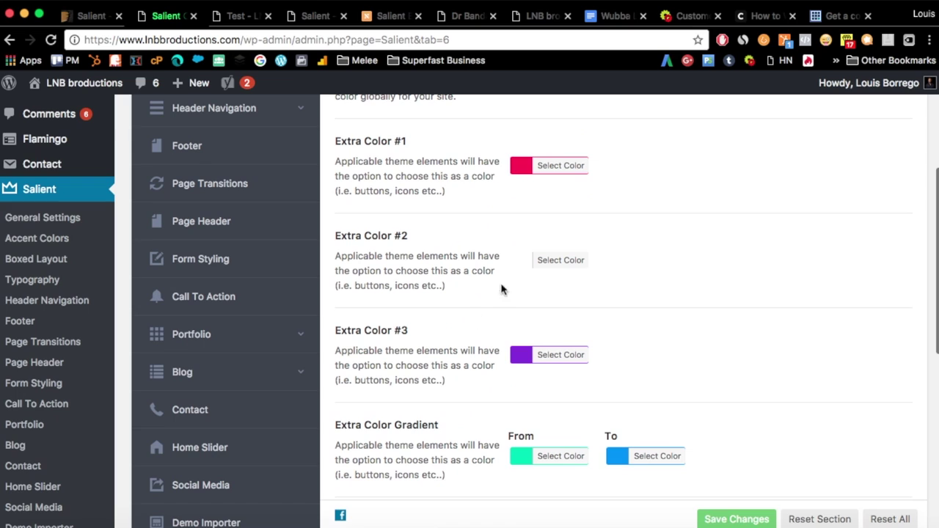
{"action": "scroll", "coordinate": [476, 257], "scroll_direction": "up", "scroll_amount": 2}
{"action": "scroll", "coordinate": [506, 251], "scroll_direction": "down", "scroll_amount": 1}
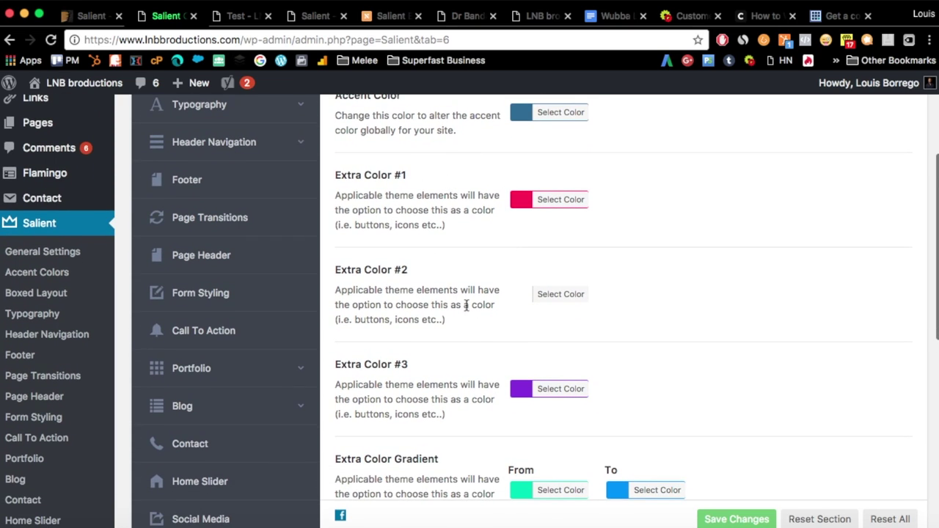
{"action": "scroll", "coordinate": [384, 337], "scroll_direction": "down", "scroll_amount": 3}
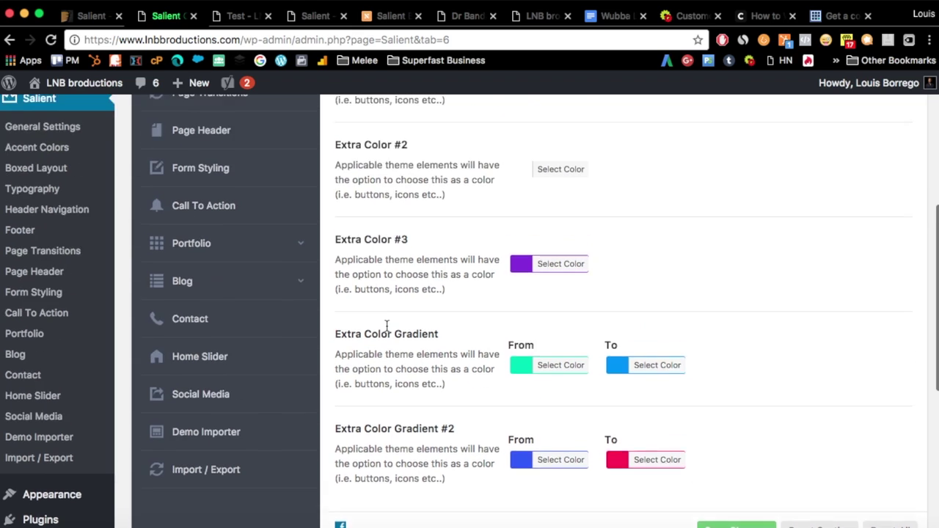
{"action": "scroll", "coordinate": [386, 325], "scroll_direction": "up", "scroll_amount": 6}
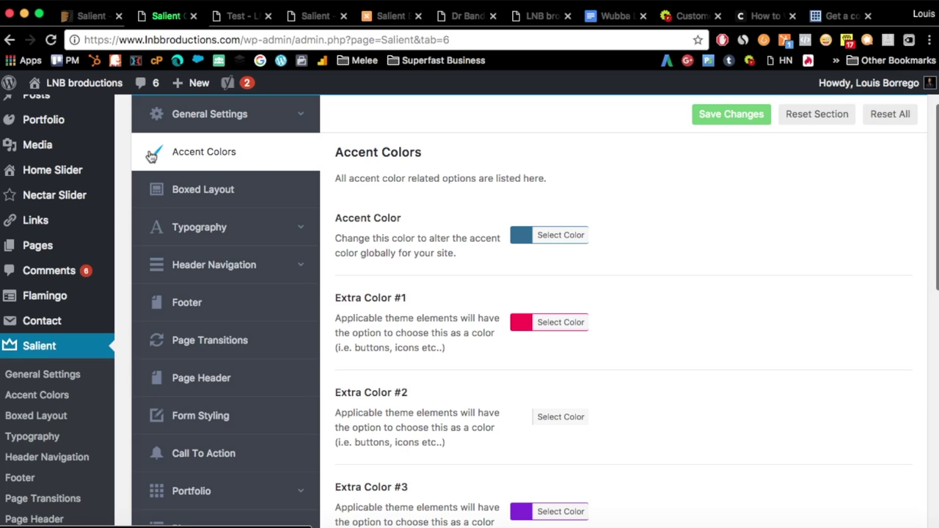
{"action": "mouse_move", "coordinate": [240, 90]}
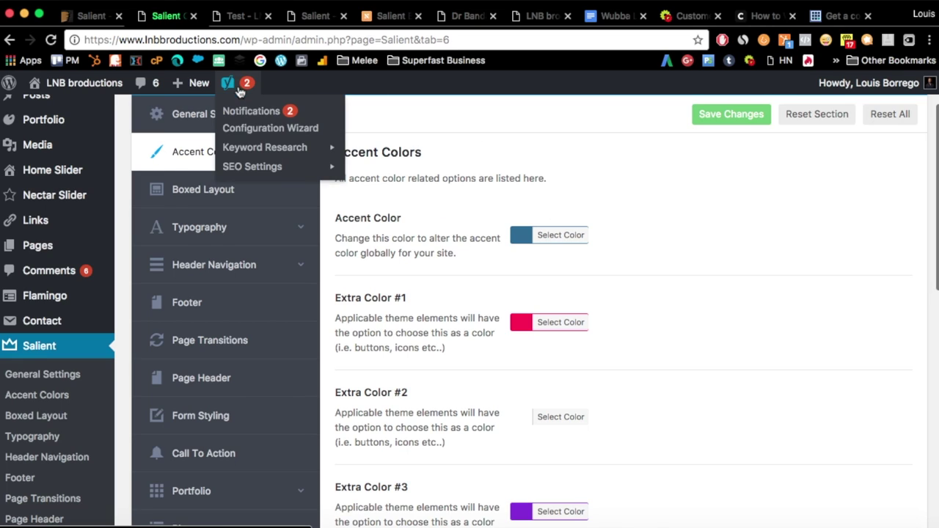
{"action": "scroll", "coordinate": [424, 396], "scroll_direction": "down", "scroll_amount": 1}
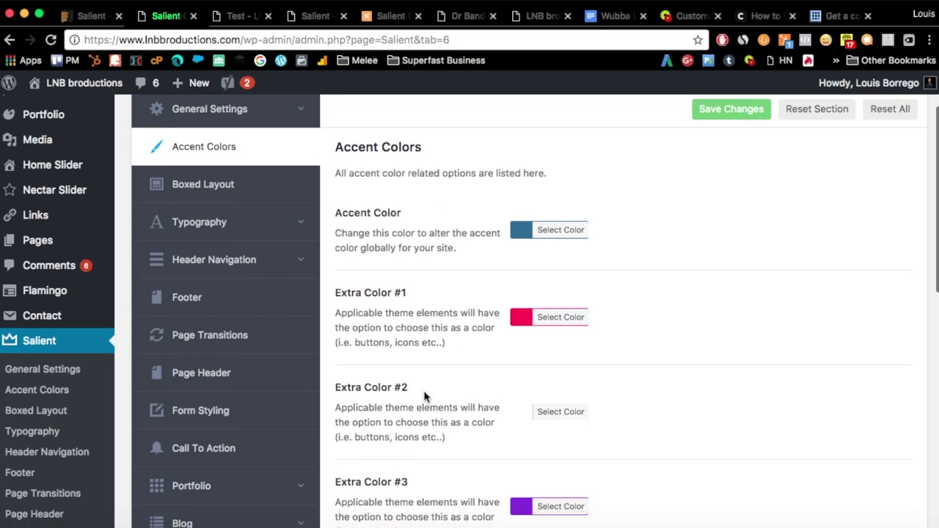
{"action": "scroll", "coordinate": [423, 393], "scroll_direction": "down", "scroll_amount": 5}
{"action": "scroll", "coordinate": [425, 392], "scroll_direction": "up", "scroll_amount": 6}
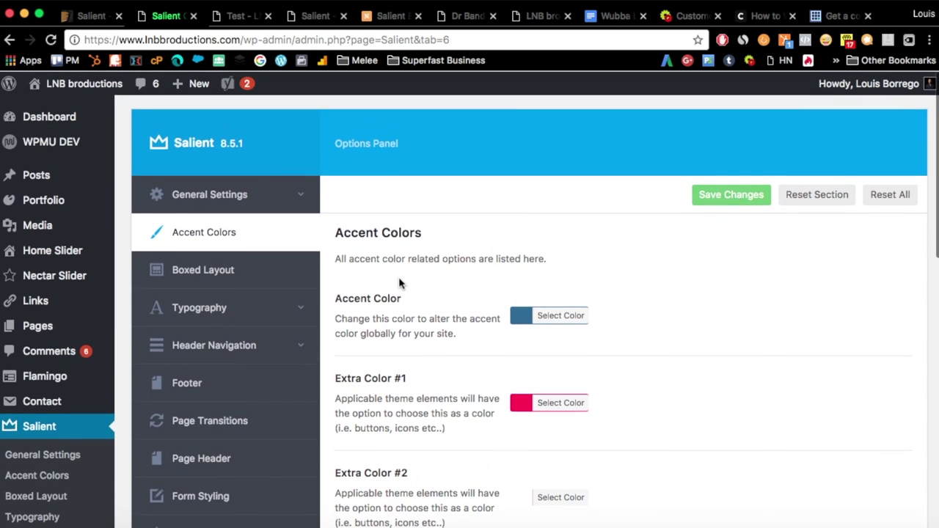
{"action": "scroll", "coordinate": [398, 275], "scroll_direction": "down", "scroll_amount": 2}
{"action": "scroll", "coordinate": [398, 273], "scroll_direction": "down", "scroll_amount": 2}
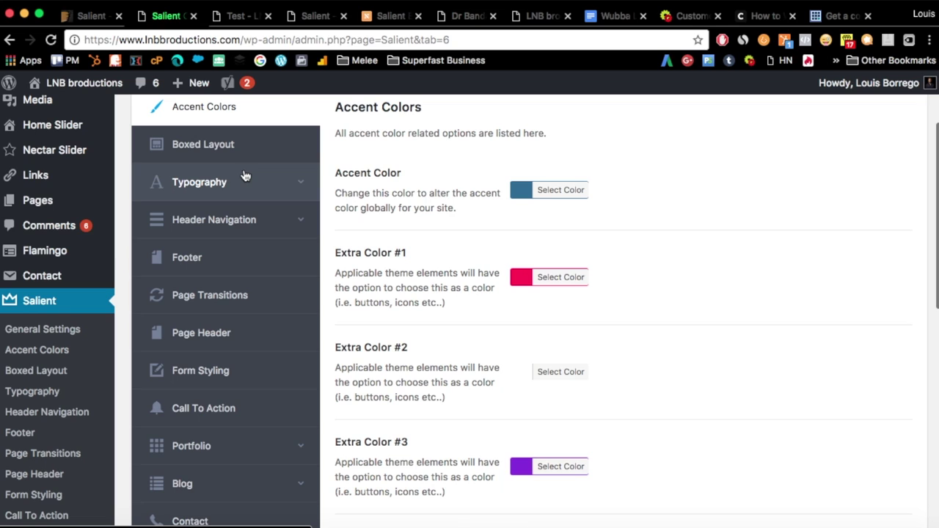
- Open the Header Navigation section and look over its Logo & General Styling and Layout Related options
{"action": "scroll", "coordinate": [242, 242], "scroll_direction": "down", "scroll_amount": 2}
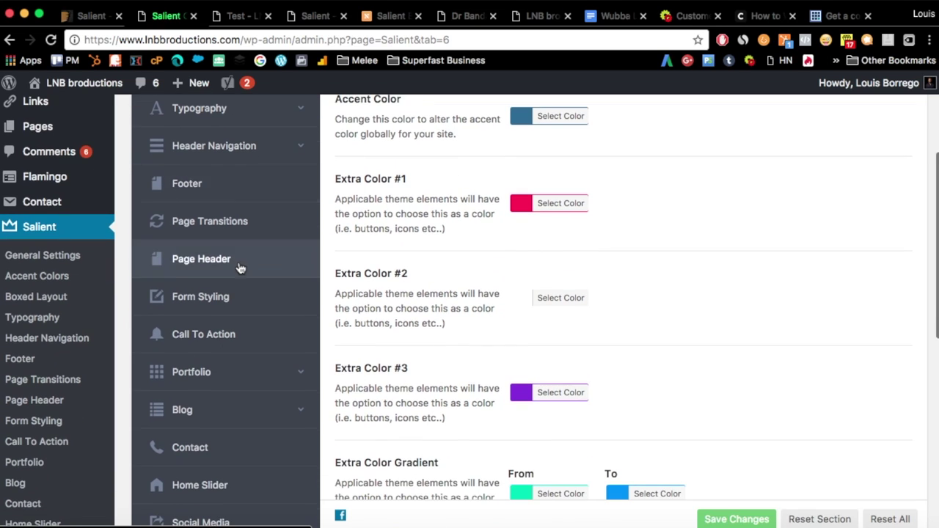
{"action": "left_click", "coordinate": [270, 150]}
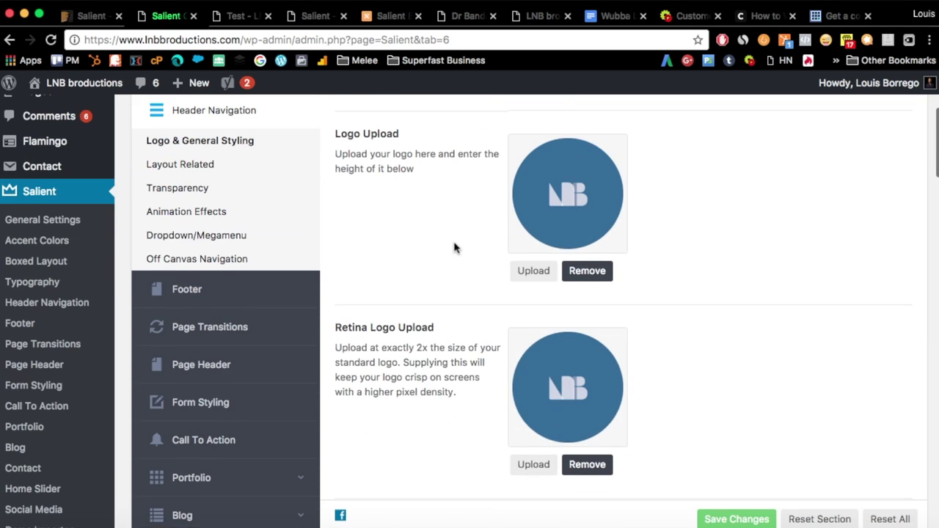
{"action": "scroll", "coordinate": [411, 257], "scroll_direction": "down", "scroll_amount": 1}
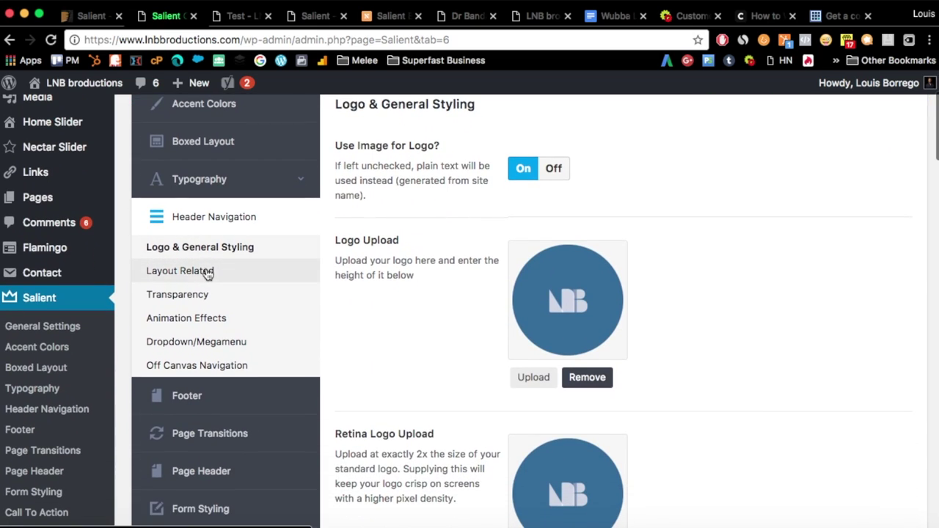
{"action": "left_click", "coordinate": [208, 272]}
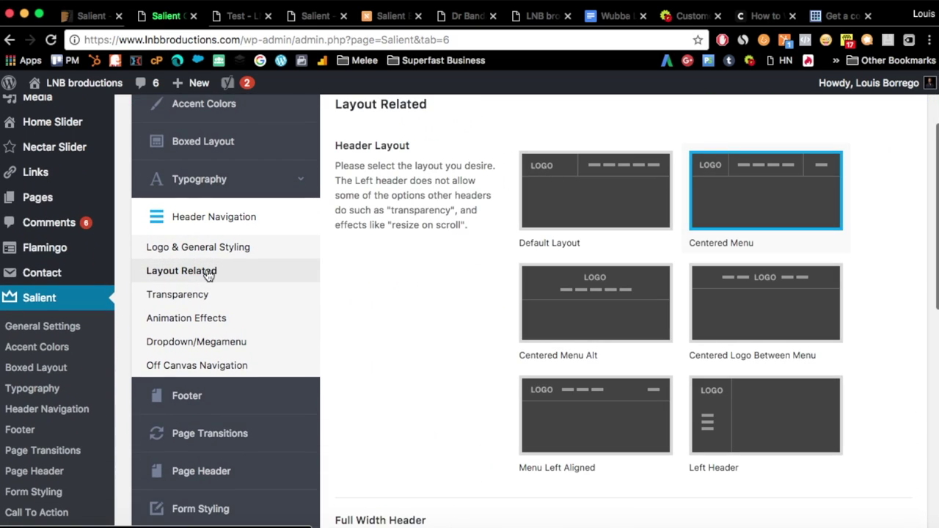
{"action": "scroll", "coordinate": [481, 231], "scroll_direction": "down", "scroll_amount": 3}
{"action": "scroll", "coordinate": [482, 232], "scroll_direction": "up", "scroll_amount": 4}
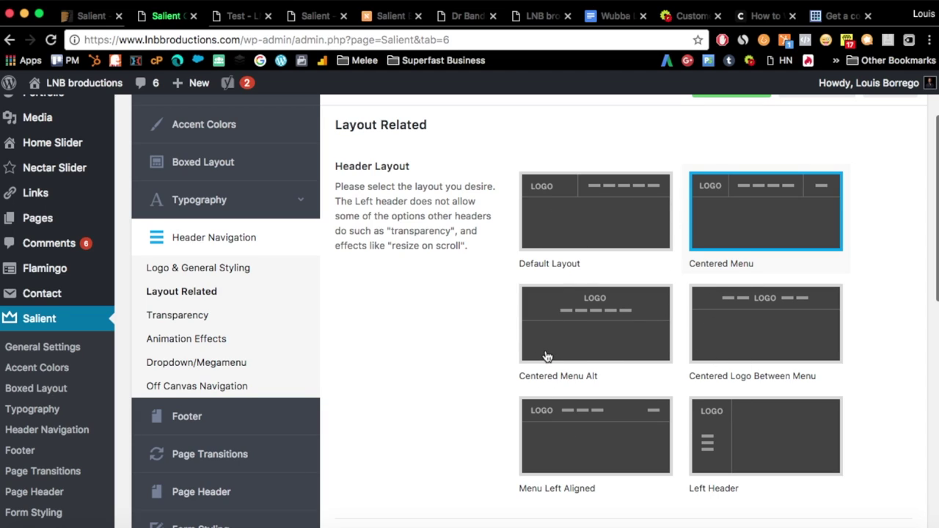
- Try the Centered Menu Alt, Default Layout, Centered Menu and Centered Logo Between Menu header layouts
{"action": "left_click", "coordinate": [601, 324]}
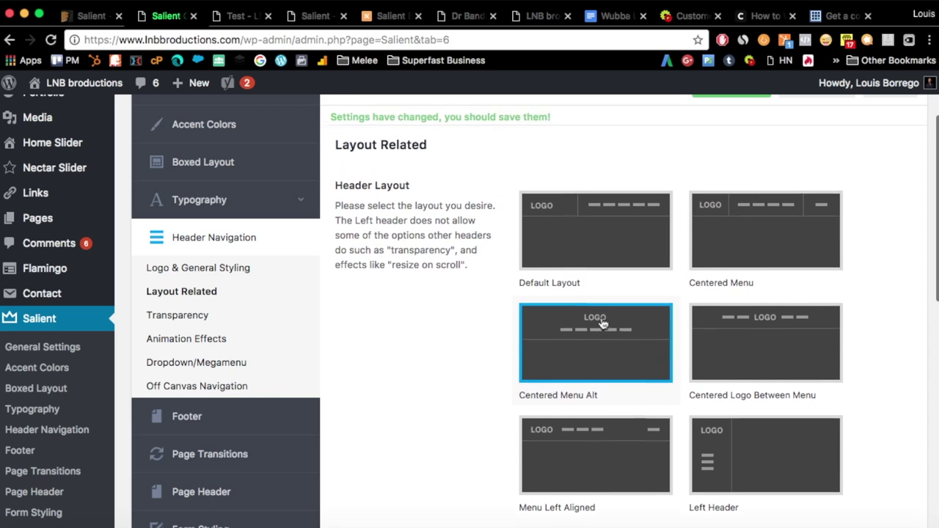
{"action": "left_click", "coordinate": [580, 252]}
{"action": "left_click", "coordinate": [781, 242]}
{"action": "left_click", "coordinate": [770, 335]}
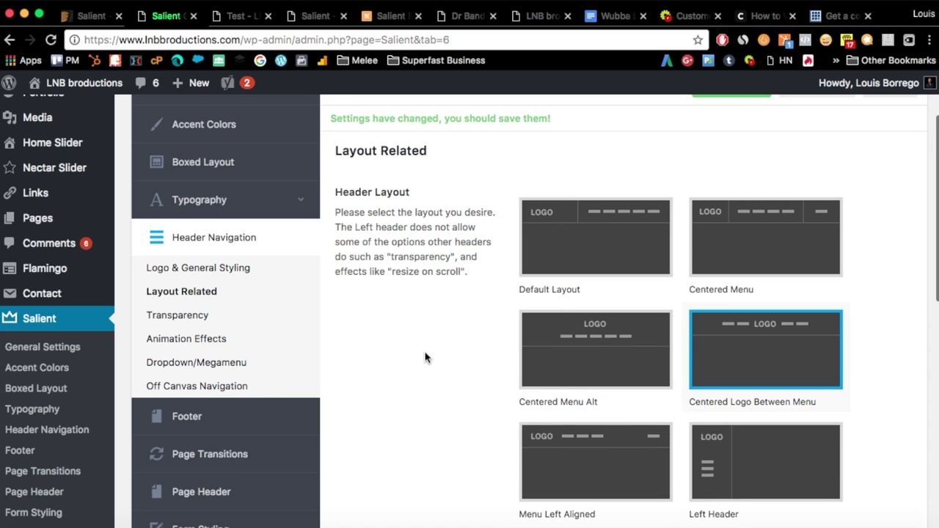
- Set the header layout to Left Header
{"action": "scroll", "coordinate": [425, 358], "scroll_direction": "down", "scroll_amount": 2}
{"action": "scroll", "coordinate": [425, 358], "scroll_direction": "down", "scroll_amount": 1}
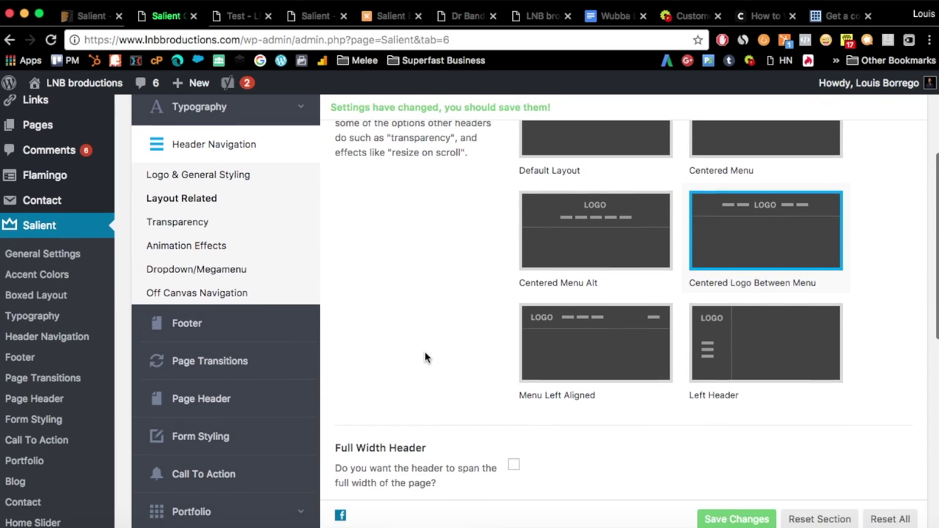
{"action": "left_click", "coordinate": [750, 361]}
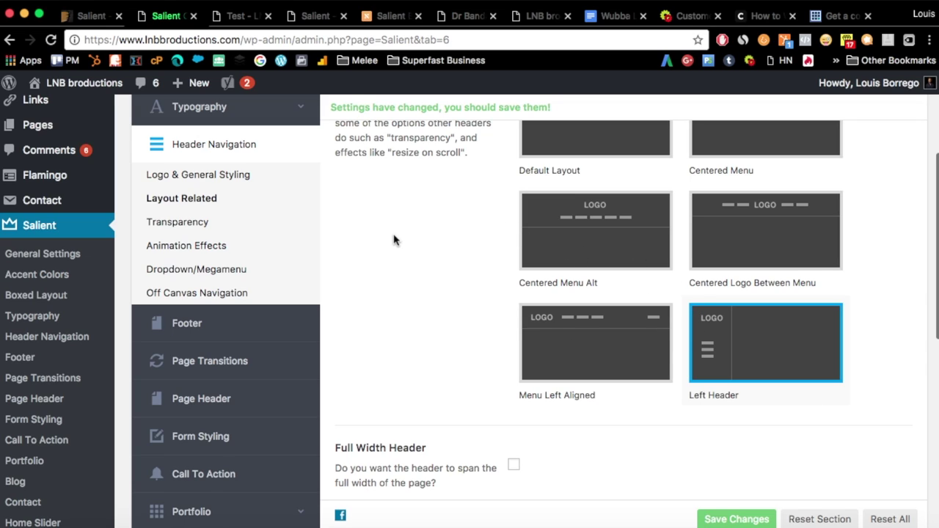
- Look through the Full Width Header, Remove Header search and Disable AJAX from search options
{"action": "scroll", "coordinate": [394, 237], "scroll_direction": "up", "scroll_amount": 3}
{"action": "scroll", "coordinate": [389, 308], "scroll_direction": "down", "scroll_amount": 8}
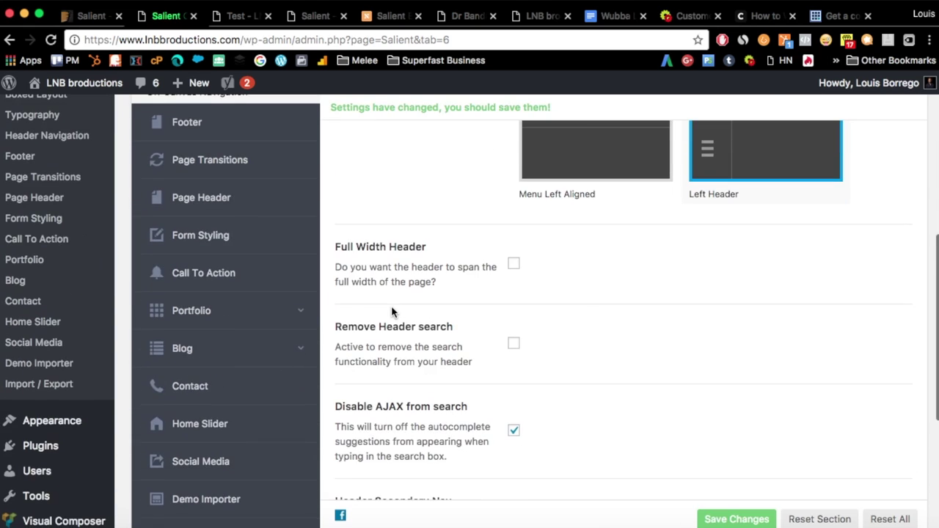
{"action": "scroll", "coordinate": [391, 312], "scroll_direction": "up", "scroll_amount": 3}
{"action": "scroll", "coordinate": [392, 311], "scroll_direction": "up", "scroll_amount": 9}
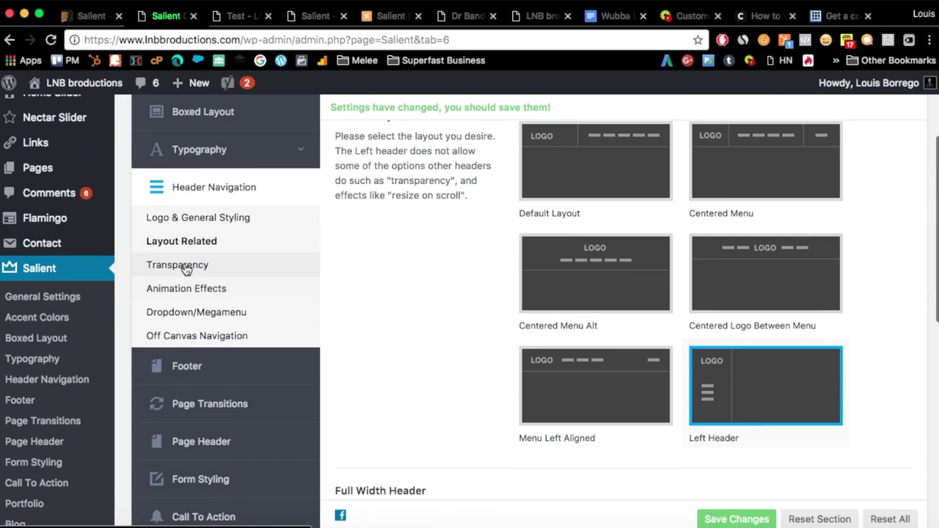
- Return to the Logo & General Styling options and look over the logo upload settings
{"action": "left_click", "coordinate": [185, 220]}
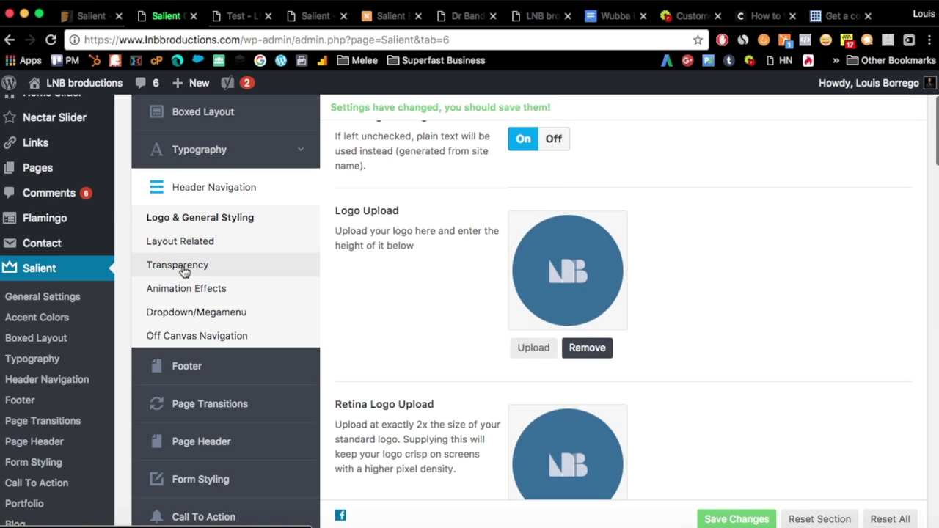
{"action": "scroll", "coordinate": [504, 283], "scroll_direction": "down", "scroll_amount": 3}
{"action": "scroll", "coordinate": [528, 261], "scroll_direction": "up", "scroll_amount": 3}
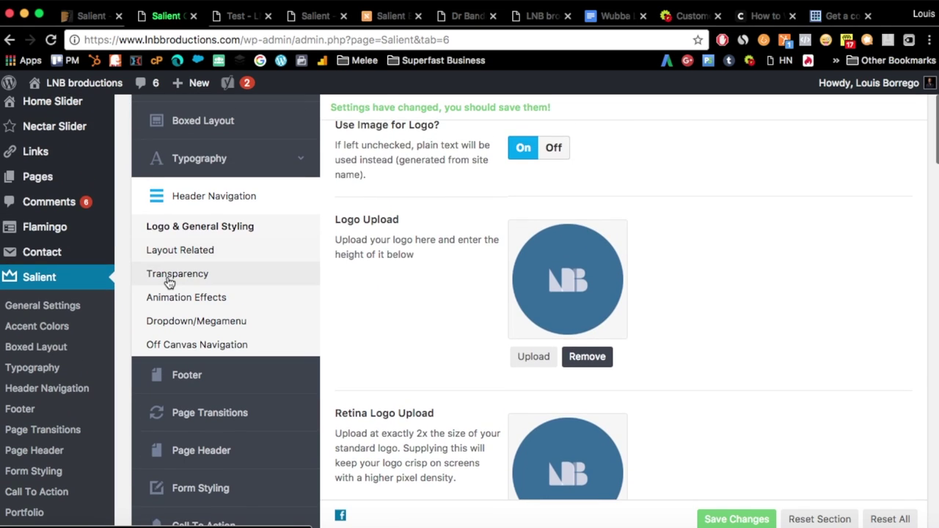
- Open the header Transparency options and examine the transparent header setting and the Header Starting Logo uploads
{"action": "left_click", "coordinate": [169, 274]}
{"action": "scroll", "coordinate": [506, 424], "scroll_direction": "down", "scroll_amount": 4}
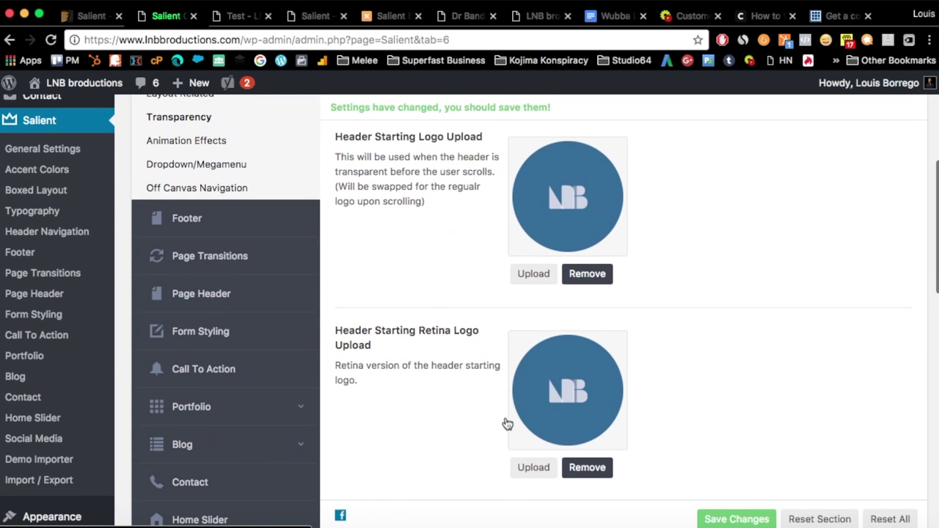
{"action": "scroll", "coordinate": [507, 424], "scroll_direction": "down", "scroll_amount": 5}
{"action": "scroll", "coordinate": [499, 413], "scroll_direction": "up", "scroll_amount": 10}
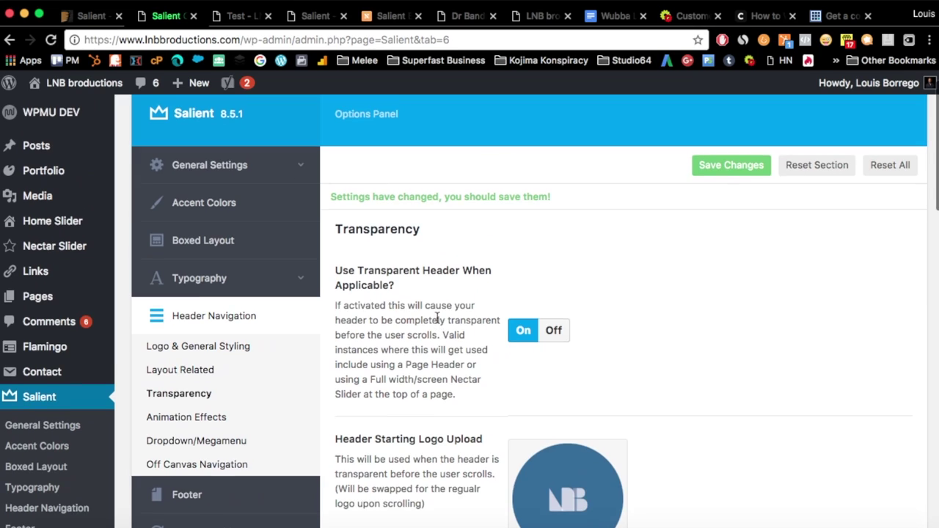
{"action": "scroll", "coordinate": [437, 317], "scroll_direction": "down", "scroll_amount": 2}
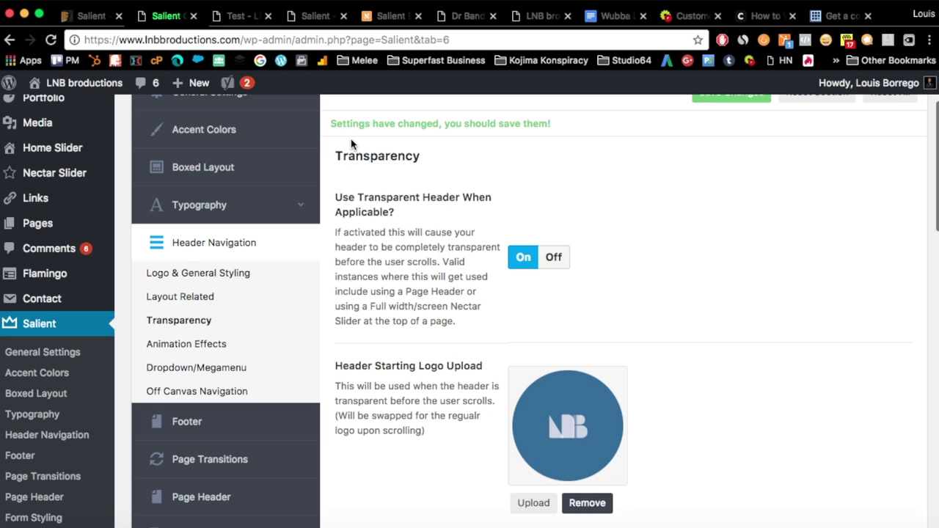
{"action": "scroll", "coordinate": [499, 339], "scroll_direction": "down", "scroll_amount": 5}
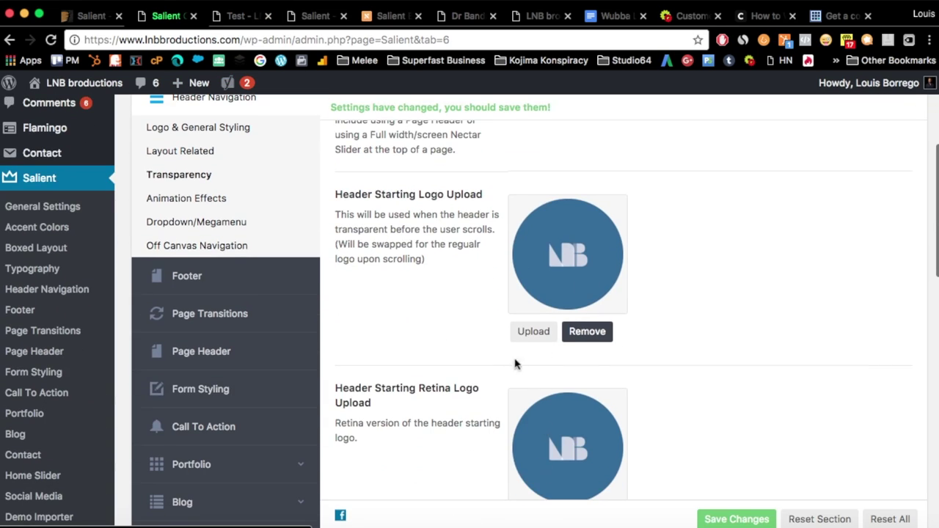
{"action": "scroll", "coordinate": [459, 372], "scroll_direction": "down", "scroll_amount": 1}
{"action": "scroll", "coordinate": [495, 379], "scroll_direction": "down", "scroll_amount": 2}
{"action": "scroll", "coordinate": [490, 434], "scroll_direction": "up", "scroll_amount": 8}
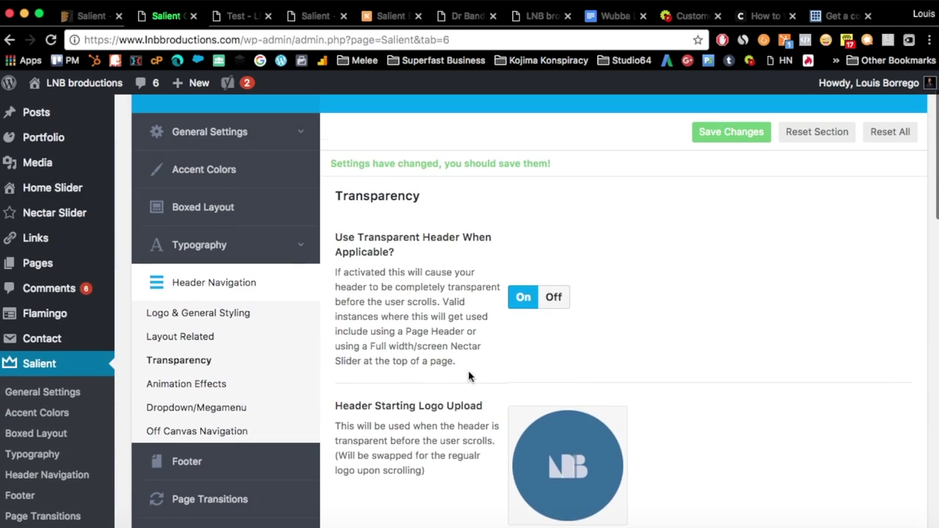
{"action": "scroll", "coordinate": [315, 318], "scroll_direction": "down", "scroll_amount": 1}
- Compare Logo & General Styling with the Transparency options, including the starting, retina and dark logo uploads
{"action": "left_click", "coordinate": [193, 258]}
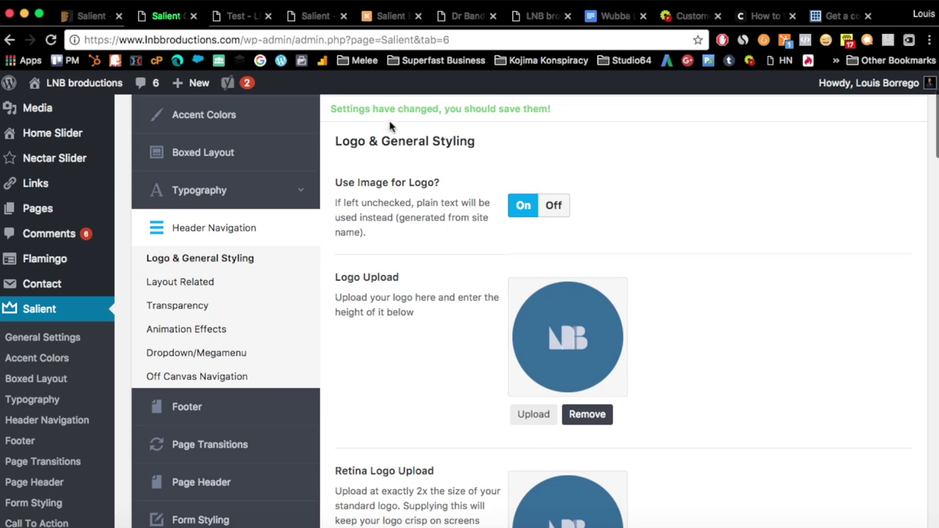
{"action": "left_click", "coordinate": [185, 305]}
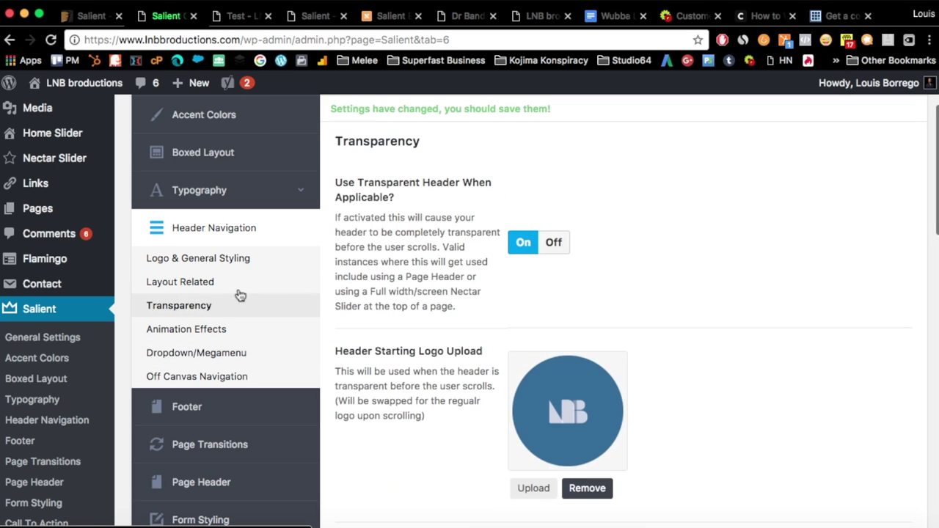
{"action": "scroll", "coordinate": [410, 337], "scroll_direction": "down", "scroll_amount": 3}
{"action": "scroll", "coordinate": [410, 337], "scroll_direction": "down", "scroll_amount": 3}
{"action": "scroll", "coordinate": [415, 384], "scroll_direction": "down", "scroll_amount": 5}
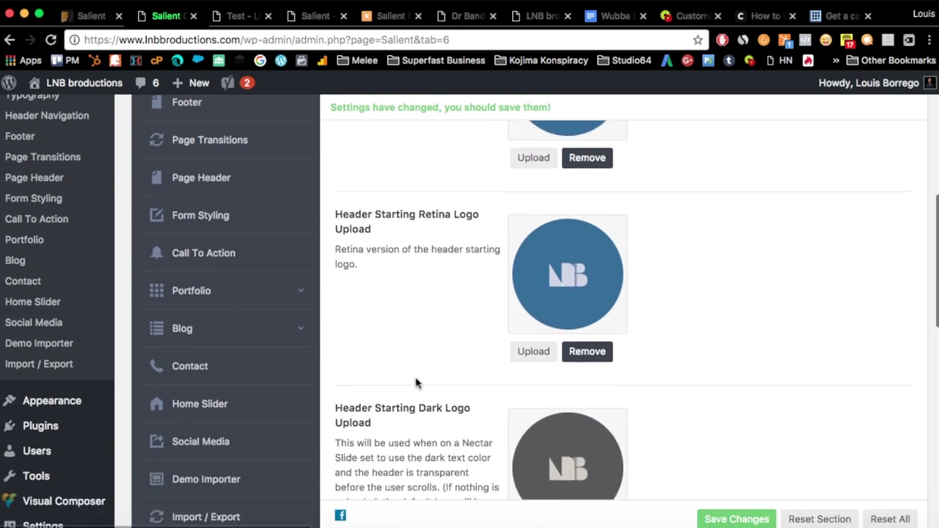
{"action": "scroll", "coordinate": [479, 478], "scroll_direction": "down", "scroll_amount": 5}
{"action": "scroll", "coordinate": [486, 425], "scroll_direction": "up", "scroll_amount": 15}
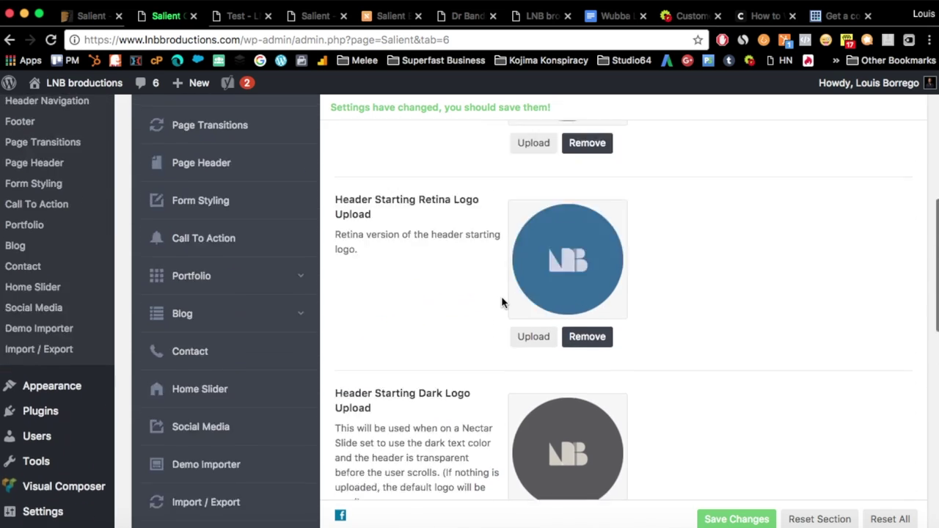
- Open the Footer section and examine the Main Footer Area and Footer Columns options
{"action": "scroll", "coordinate": [174, 338], "scroll_direction": "down", "scroll_amount": 1}
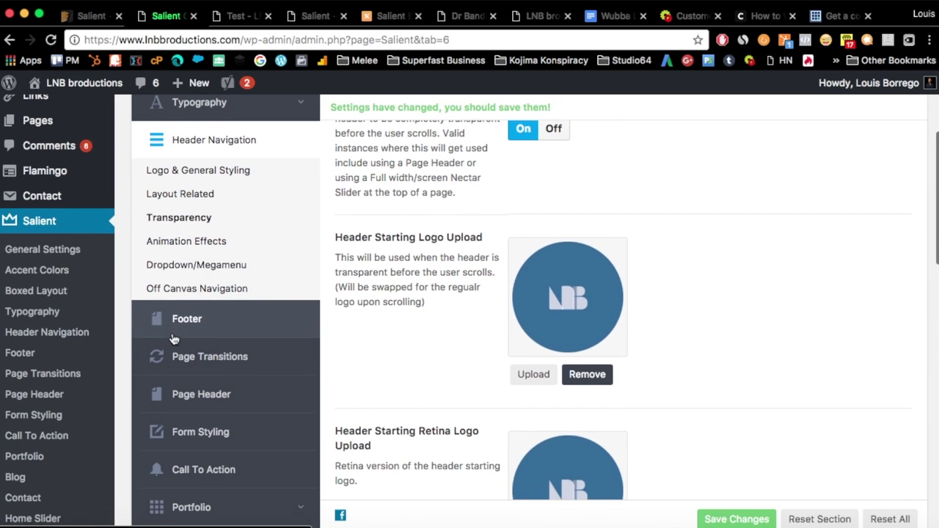
{"action": "scroll", "coordinate": [203, 303], "scroll_direction": "down", "scroll_amount": 3}
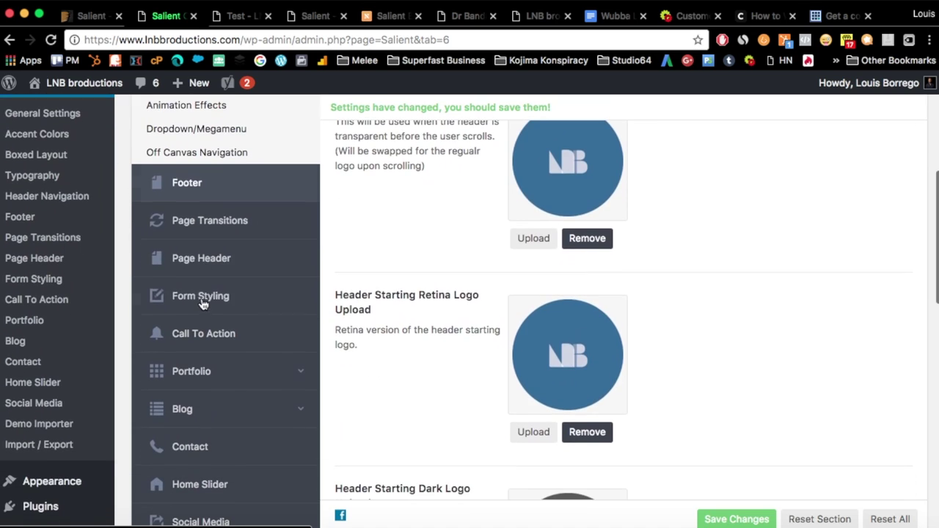
{"action": "left_click", "coordinate": [207, 189]}
{"action": "scroll", "coordinate": [352, 218], "scroll_direction": "down", "scroll_amount": 15}
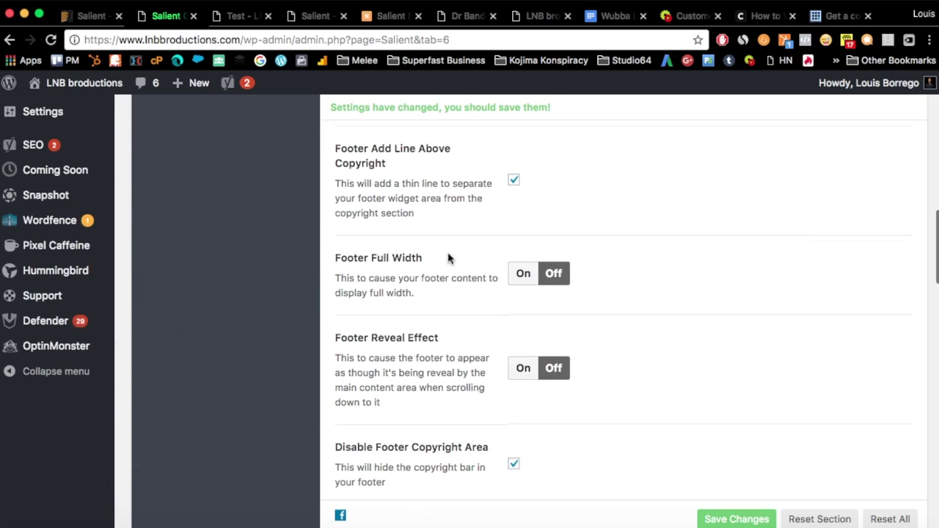
{"action": "scroll", "coordinate": [449, 258], "scroll_direction": "up", "scroll_amount": 10}
{"action": "scroll", "coordinate": [448, 254], "scroll_direction": "down", "scroll_amount": 3}
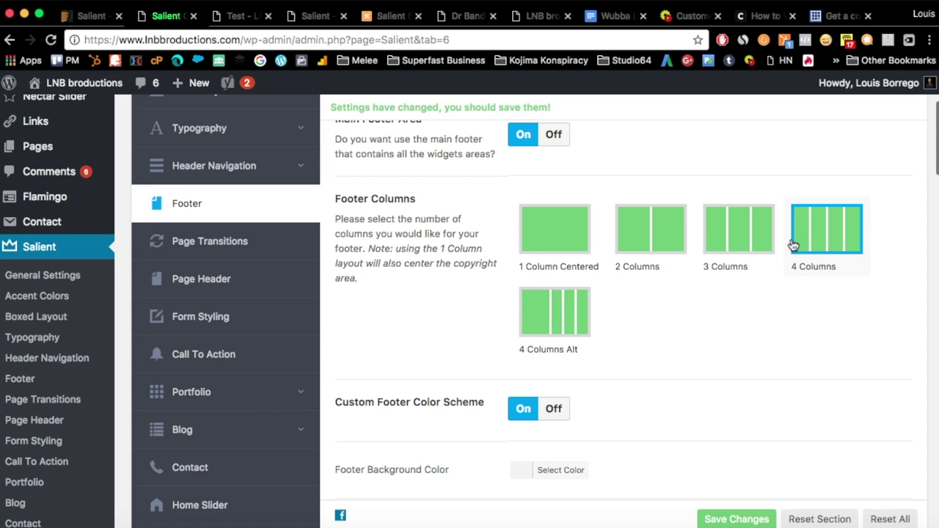
{"action": "scroll", "coordinate": [430, 253], "scroll_direction": "up", "scroll_amount": 3}
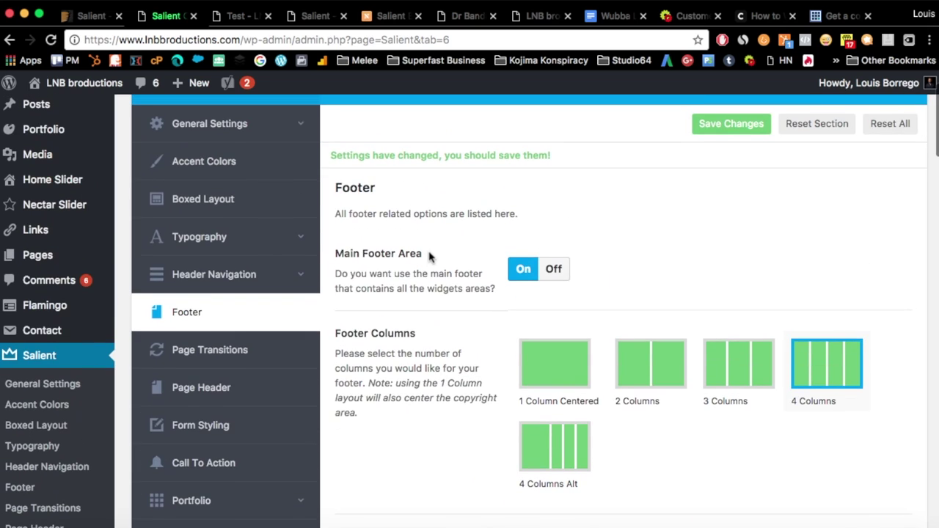
- Look through the custom footer color scheme, copyright, full width and reveal effect options of the footer
{"action": "scroll", "coordinate": [429, 256], "scroll_direction": "down", "scroll_amount": 7}
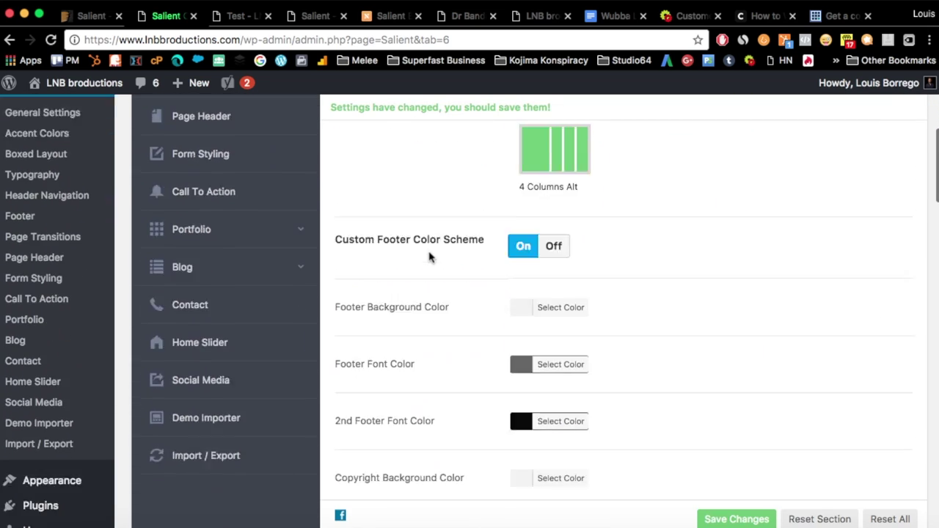
{"action": "scroll", "coordinate": [430, 256], "scroll_direction": "down", "scroll_amount": 3}
{"action": "scroll", "coordinate": [430, 256], "scroll_direction": "up", "scroll_amount": 8}
{"action": "scroll", "coordinate": [429, 252], "scroll_direction": "down", "scroll_amount": 12}
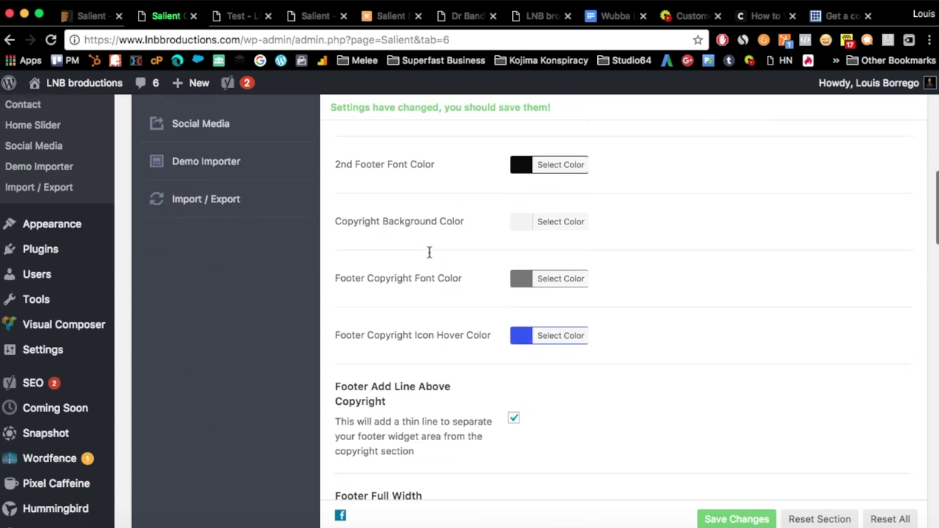
{"action": "scroll", "coordinate": [429, 253], "scroll_direction": "down", "scroll_amount": 8}
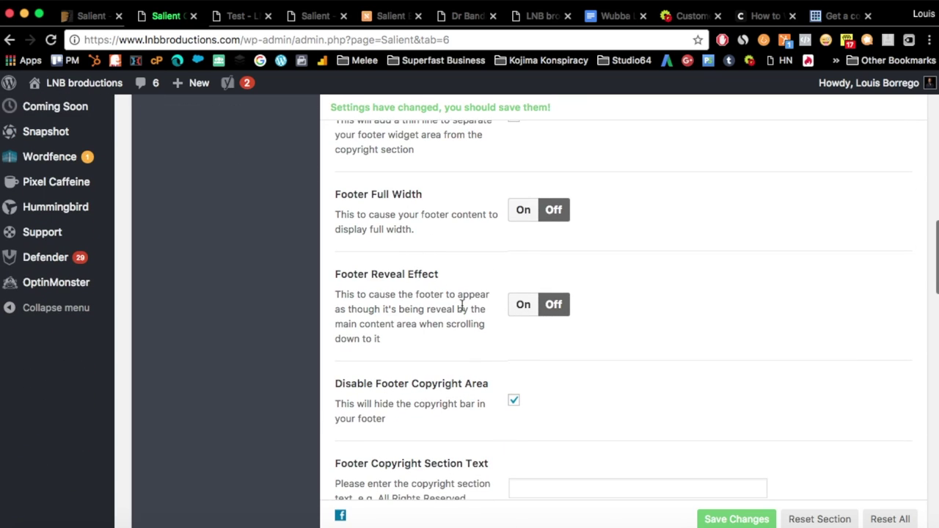
{"action": "scroll", "coordinate": [462, 304], "scroll_direction": "up", "scroll_amount": 7}
{"action": "scroll", "coordinate": [461, 303], "scroll_direction": "up", "scroll_amount": 3}
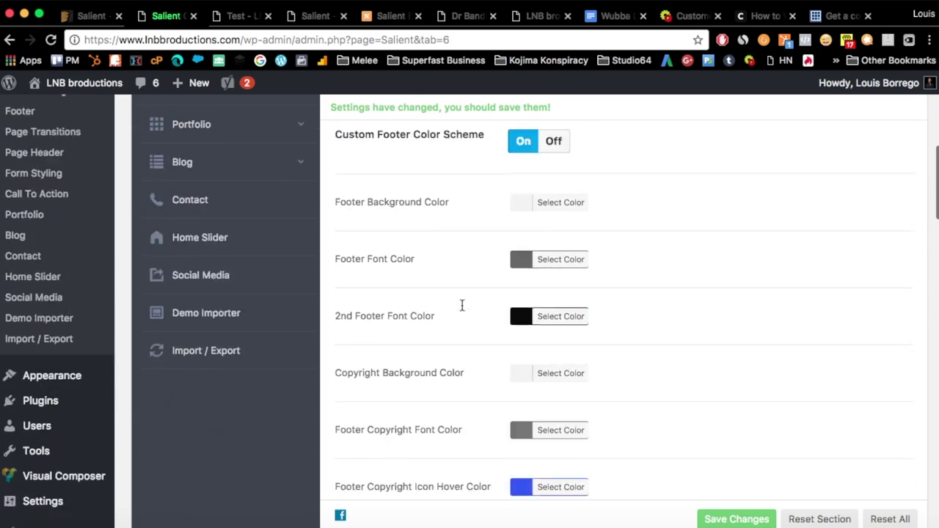
- Review the Footer section again, from the Main Footer Area and column layouts to the full width and reveal effect options
{"action": "scroll", "coordinate": [462, 304], "scroll_direction": "down", "scroll_amount": 10}
{"action": "scroll", "coordinate": [462, 306], "scroll_direction": "up", "scroll_amount": 20}
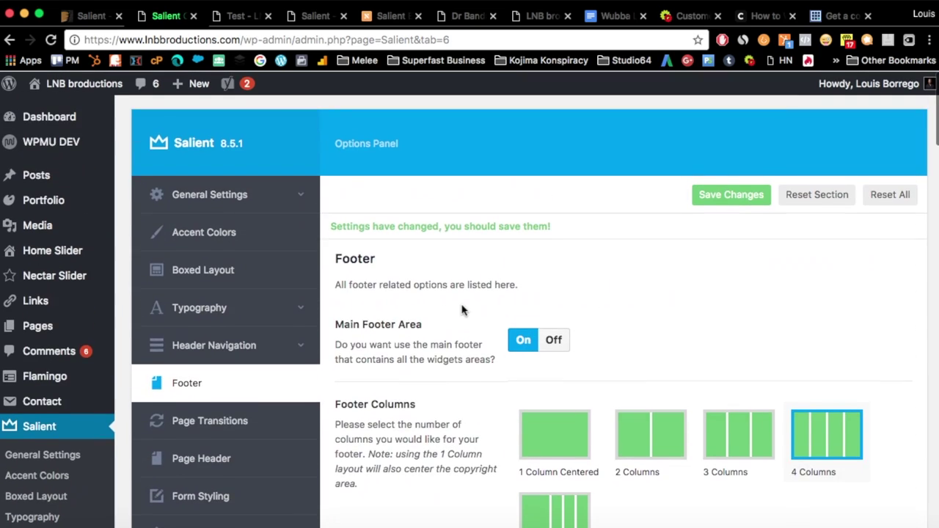
{"action": "scroll", "coordinate": [383, 286], "scroll_direction": "down", "scroll_amount": 20}
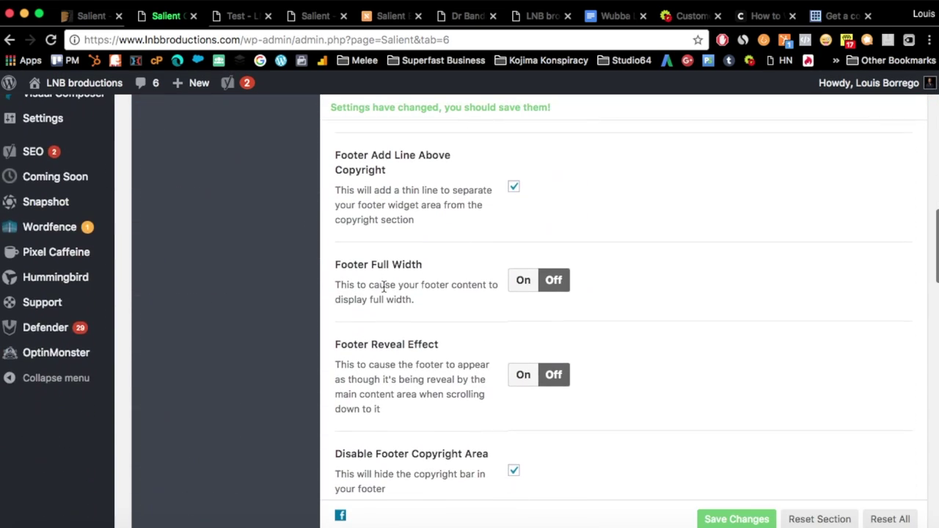
{"action": "scroll", "coordinate": [384, 287], "scroll_direction": "up", "scroll_amount": 20}
{"action": "scroll", "coordinate": [389, 288], "scroll_direction": "down", "scroll_amount": 8}
{"action": "scroll", "coordinate": [394, 288], "scroll_direction": "up", "scroll_amount": 8}
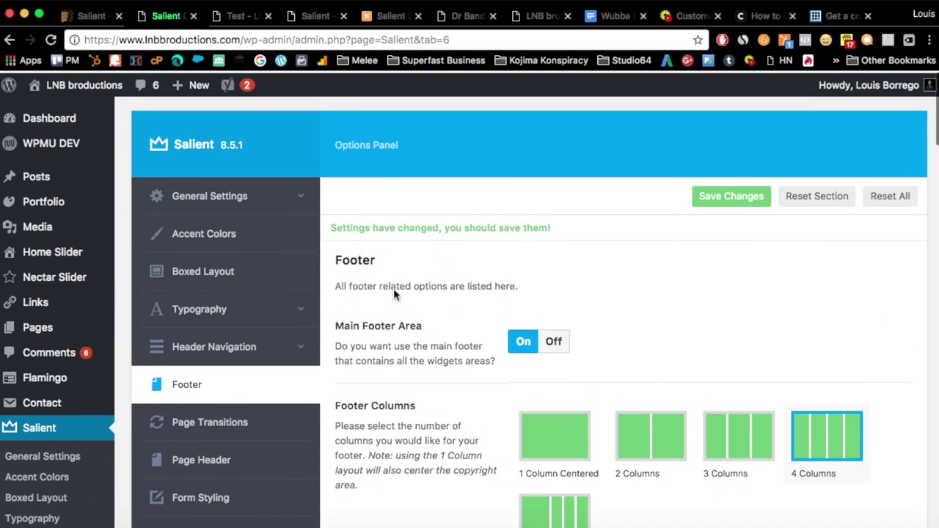
{"action": "scroll", "coordinate": [474, 266], "scroll_direction": "down", "scroll_amount": 3}
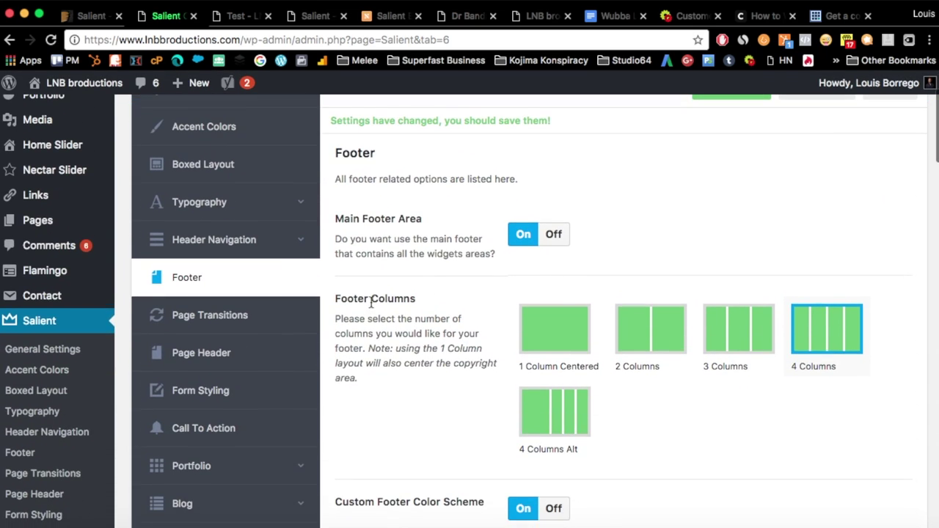
- Open the Page Transitions section and examine the Animated Transition Method and Disable Fade Out On Click options
{"action": "left_click", "coordinate": [235, 316]}
{"action": "scroll", "coordinate": [403, 272], "scroll_direction": "down", "scroll_amount": 4}
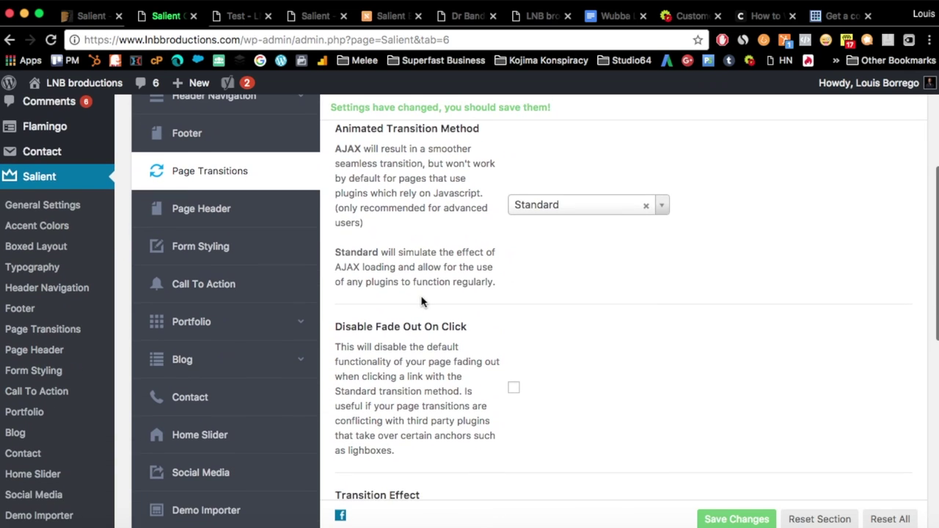
{"action": "scroll", "coordinate": [410, 297], "scroll_direction": "down", "scroll_amount": 3}
{"action": "scroll", "coordinate": [245, 248], "scroll_direction": "up", "scroll_amount": 4}
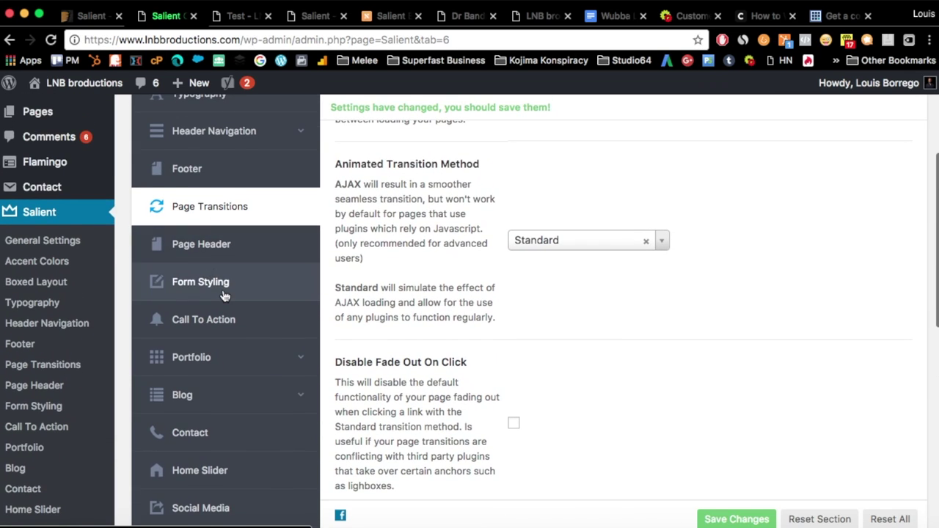
{"action": "scroll", "coordinate": [224, 295], "scroll_direction": "down", "scroll_amount": 1}
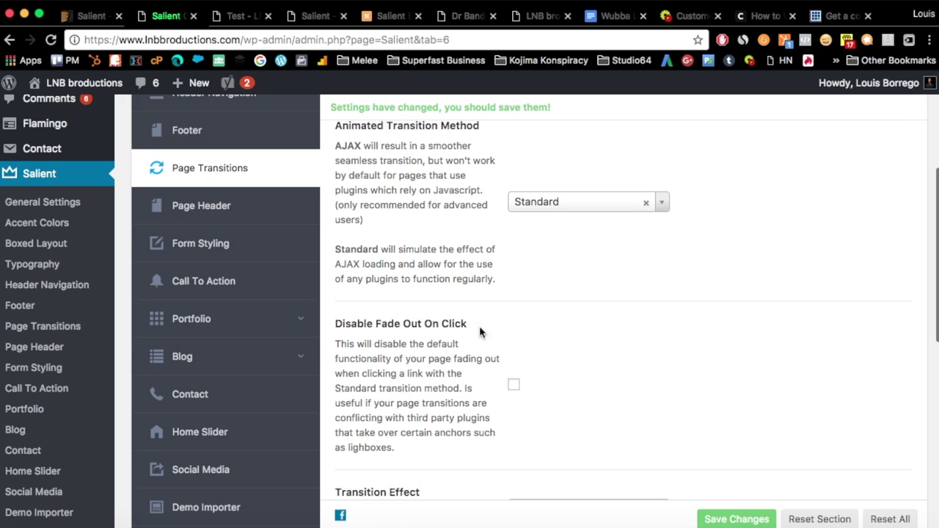
- Switch to the Salient theme preview and open its About Us page to see the page transition in action
{"action": "left_click", "coordinate": [301, 17]}
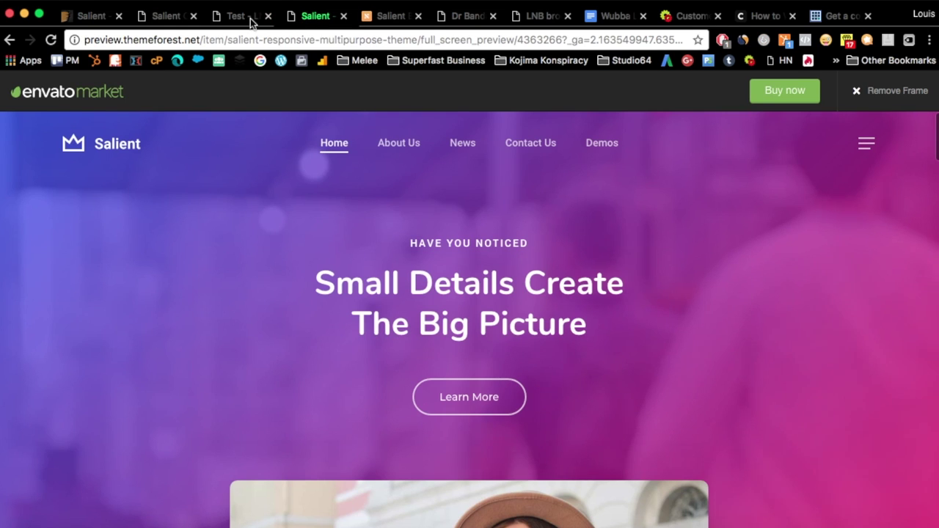
{"action": "scroll", "coordinate": [395, 335], "scroll_direction": "down", "scroll_amount": 5}
{"action": "scroll", "coordinate": [395, 335], "scroll_direction": "down", "scroll_amount": 4}
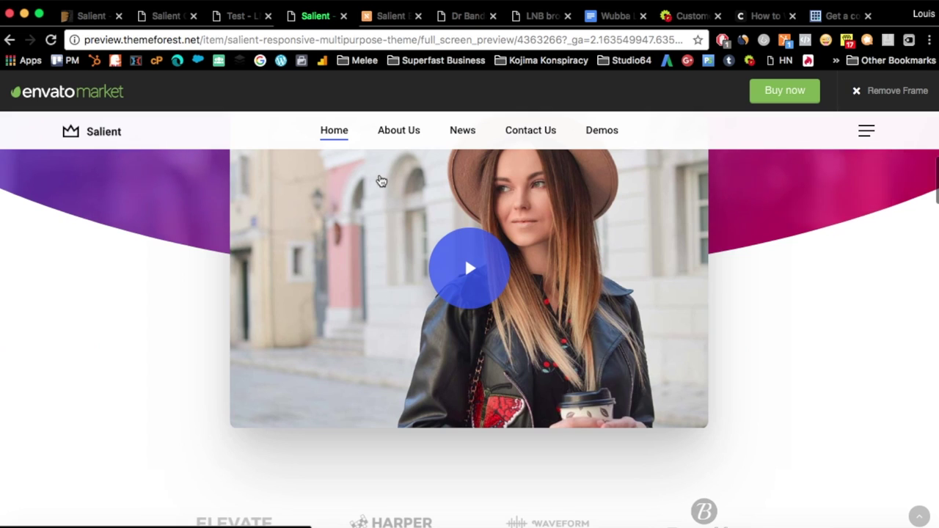
{"action": "left_click", "coordinate": [388, 138]}
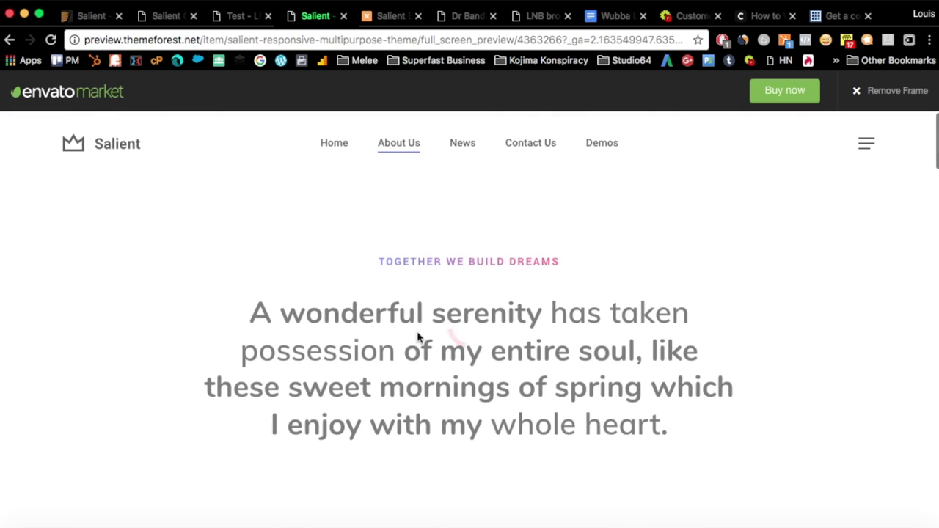
- Return to the Salient options panel and examine the Transition Effect, Loading Icon Style and Loading Icon Coloring options
{"action": "left_click", "coordinate": [166, 17]}
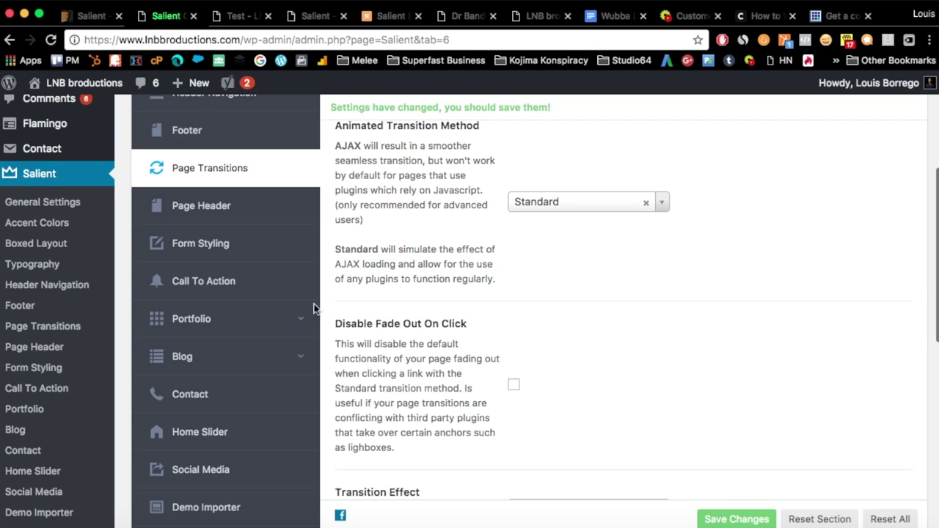
{"action": "scroll", "coordinate": [425, 282], "scroll_direction": "down", "scroll_amount": 8}
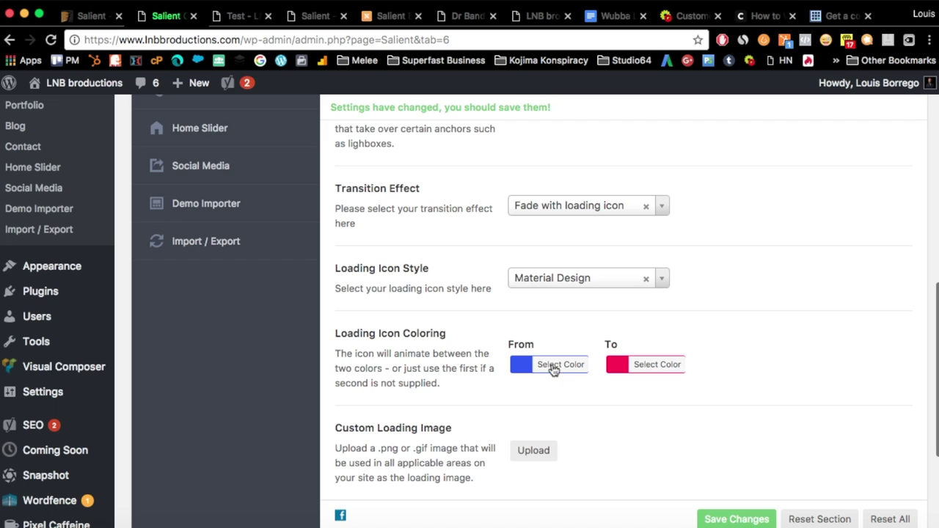
{"action": "scroll", "coordinate": [377, 329], "scroll_direction": "up", "scroll_amount": 5}
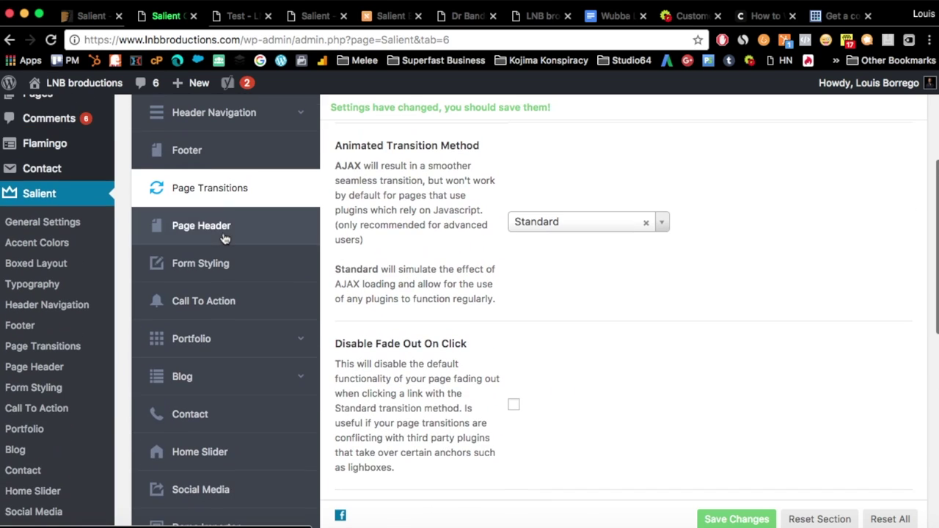
- Open the Portfolio Styling options and examine the Main Layout, Project Style and masonry settings
{"action": "left_click", "coordinate": [221, 339]}
{"action": "scroll", "coordinate": [215, 408], "scroll_direction": "down", "scroll_amount": 5}
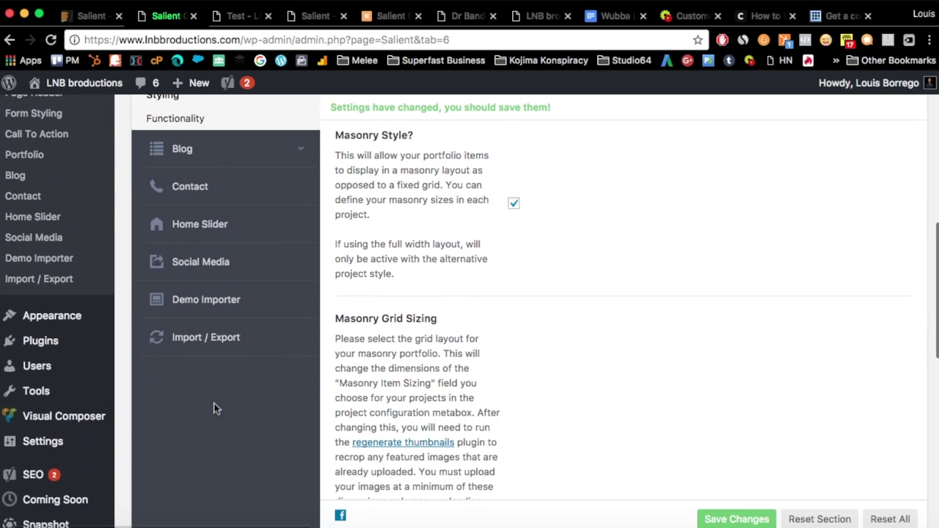
{"action": "scroll", "coordinate": [216, 408], "scroll_direction": "up", "scroll_amount": 5}
{"action": "scroll", "coordinate": [388, 308], "scroll_direction": "up", "scroll_amount": 5}
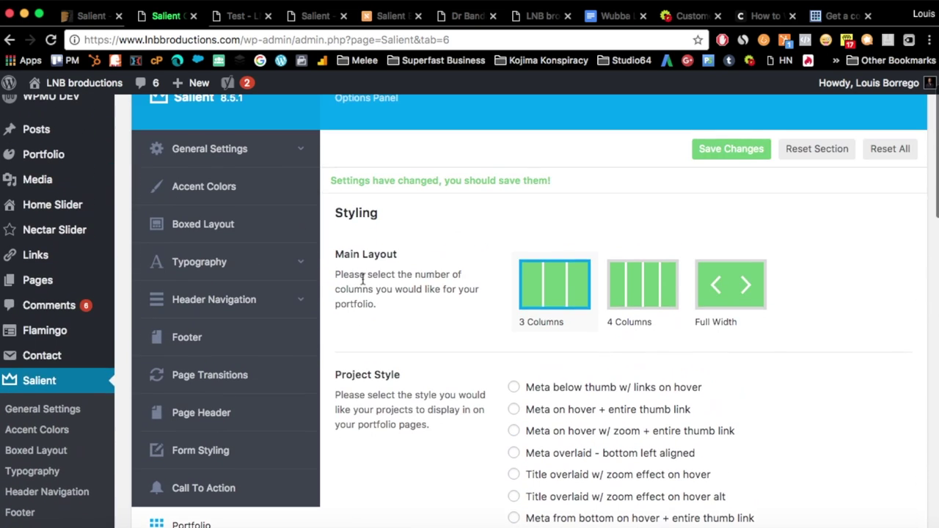
{"action": "scroll", "coordinate": [305, 293], "scroll_direction": "down", "scroll_amount": 6}
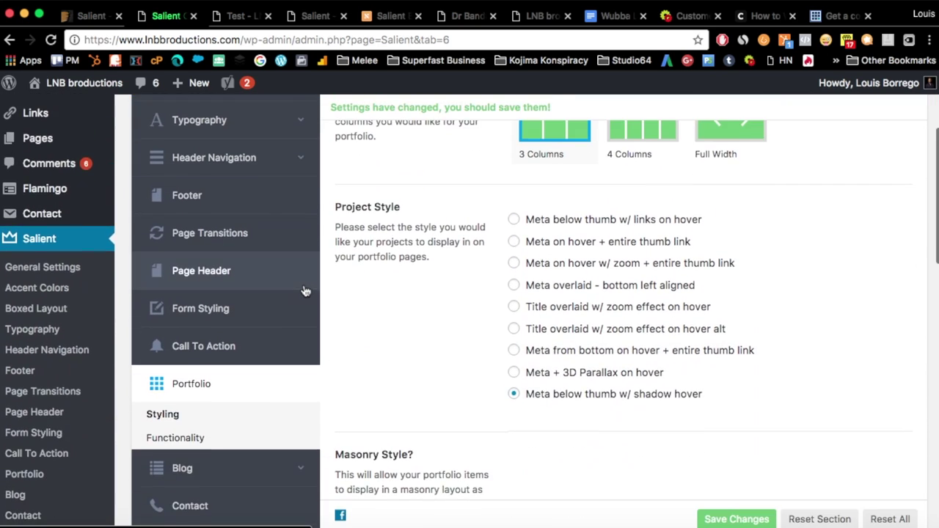
{"action": "scroll", "coordinate": [356, 186], "scroll_direction": "up", "scroll_amount": 8}
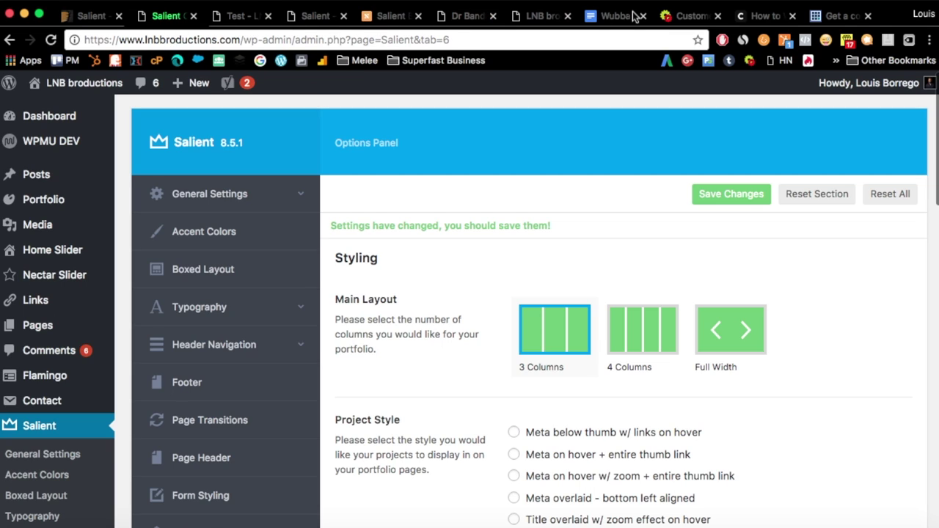
- Look through DigitalMarketer's Customer Value Optimization article, Copyblogger's magnetic headlines ebook and the free Copy Hackers ebook page
{"action": "left_click", "coordinate": [685, 15]}
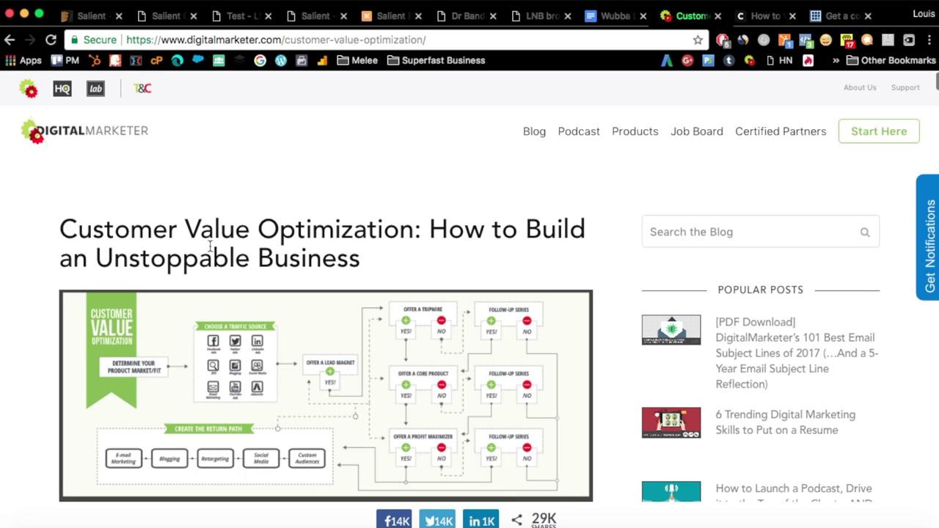
{"action": "scroll", "coordinate": [211, 247], "scroll_direction": "down", "scroll_amount": 5}
{"action": "scroll", "coordinate": [206, 239], "scroll_direction": "up", "scroll_amount": 5}
{"action": "left_click", "coordinate": [761, 16]}
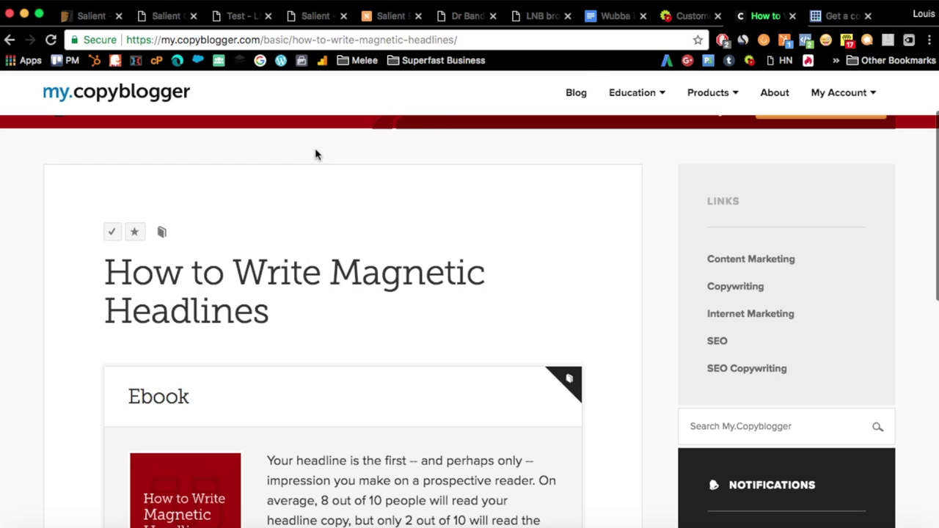
{"action": "left_click", "coordinate": [836, 16]}
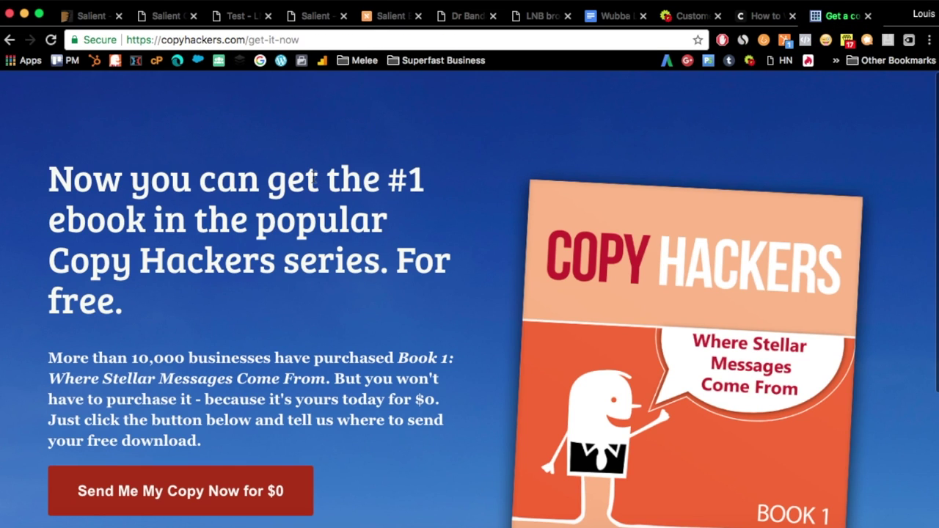
- Return to the Customer Value Optimization article and examine its funnel diagram and introduction
{"action": "left_click", "coordinate": [682, 16]}
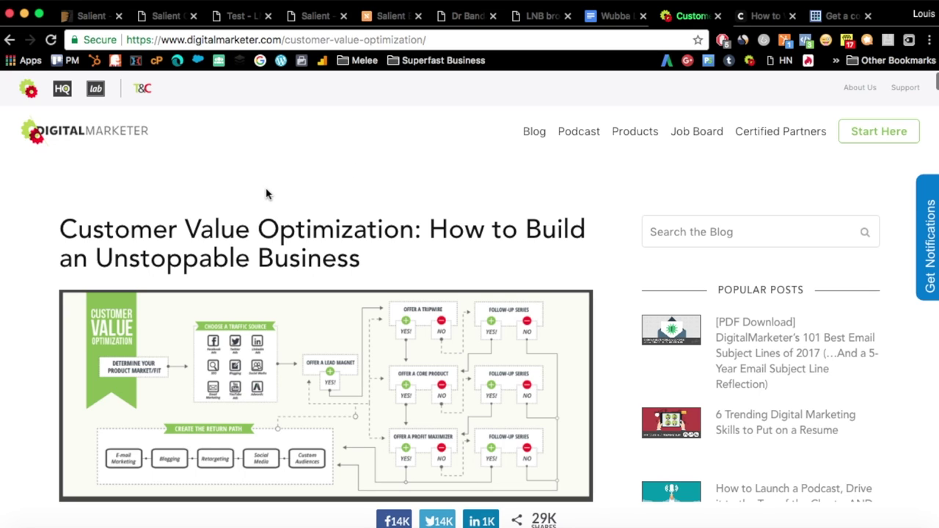
{"action": "scroll", "coordinate": [267, 193], "scroll_direction": "down", "scroll_amount": 2}
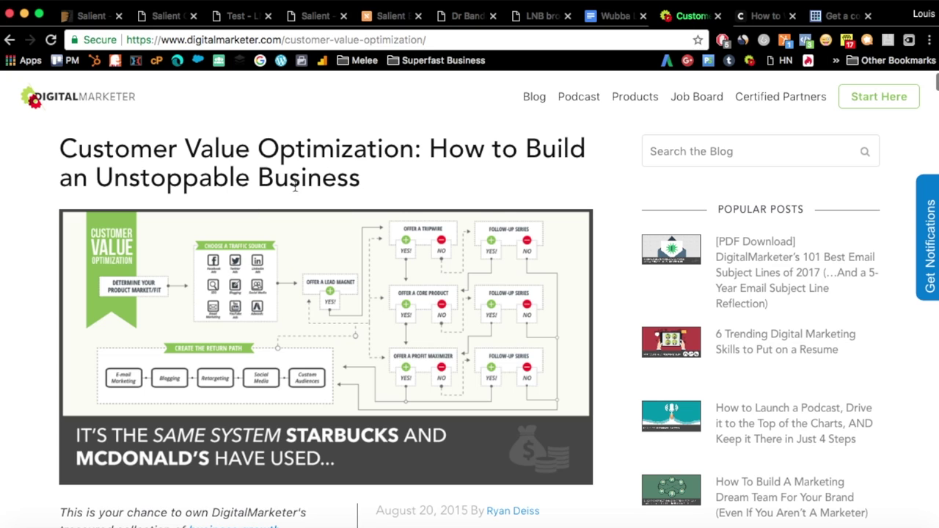
{"action": "scroll", "coordinate": [296, 186], "scroll_direction": "down", "scroll_amount": 4}
{"action": "scroll", "coordinate": [299, 323], "scroll_direction": "down", "scroll_amount": 4}
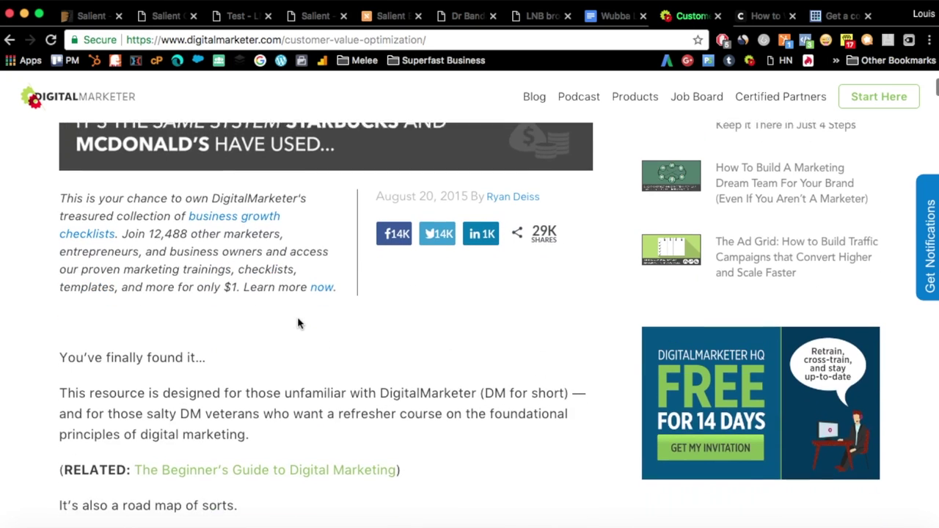
{"action": "scroll", "coordinate": [297, 322], "scroll_direction": "down", "scroll_amount": 3}
{"action": "scroll", "coordinate": [297, 321], "scroll_direction": "up", "scroll_amount": 10}
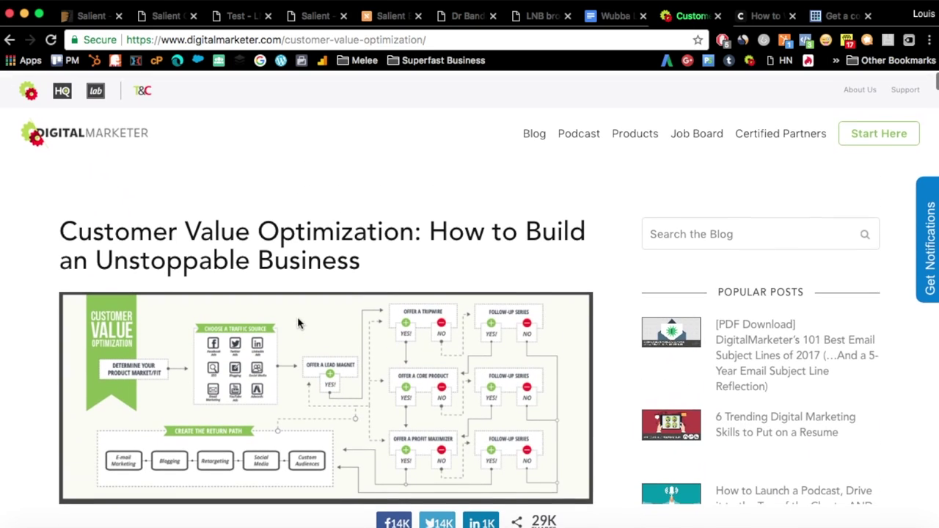
{"action": "scroll", "coordinate": [315, 186], "scroll_direction": "down", "scroll_amount": 2}
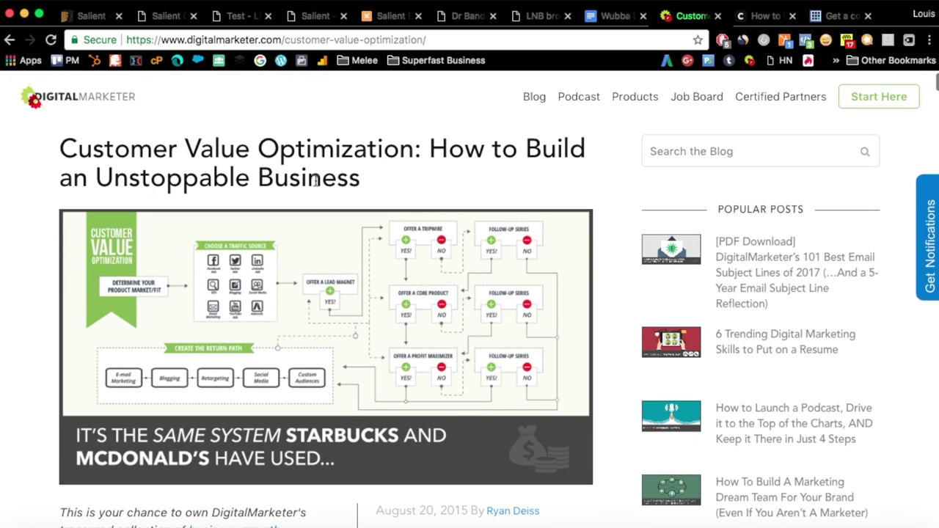
{"action": "scroll", "coordinate": [339, 226], "scroll_direction": "down", "scroll_amount": 2}
{"action": "scroll", "coordinate": [339, 226], "scroll_direction": "up", "scroll_amount": 4}
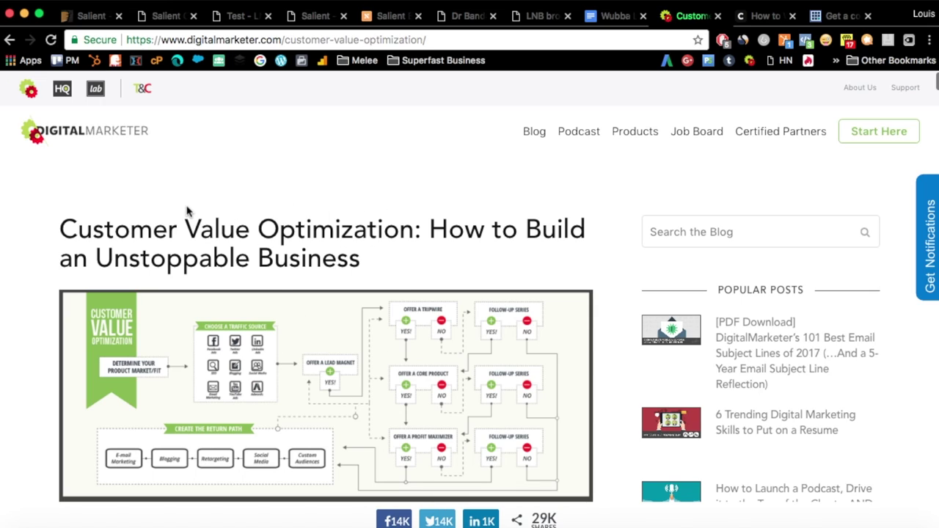
- Revisit the Salient band demo, theme preview and options panel, ending on the Customer Value Optimization article
{"action": "left_click", "coordinate": [304, 15]}
{"action": "left_click", "coordinate": [369, 18]}
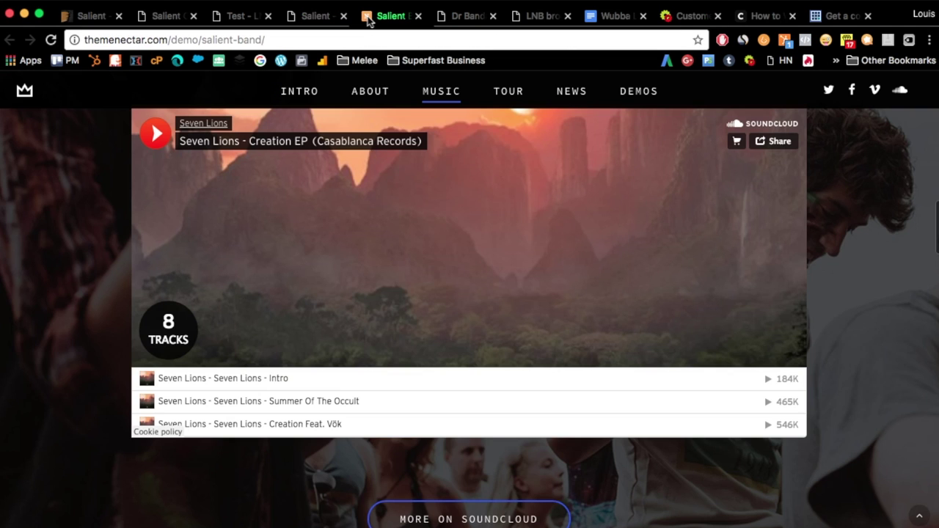
{"action": "scroll", "coordinate": [270, 156], "scroll_direction": "up", "scroll_amount": 10}
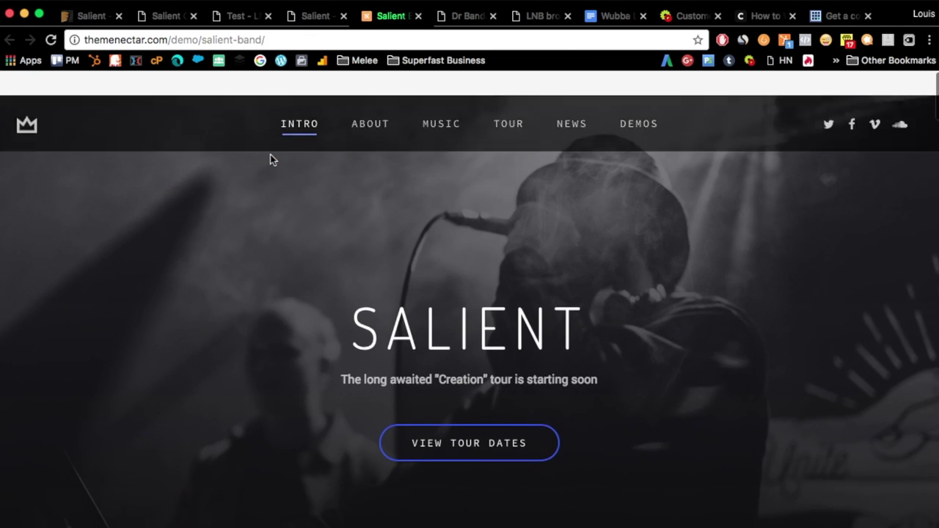
{"action": "left_click", "coordinate": [311, 17]}
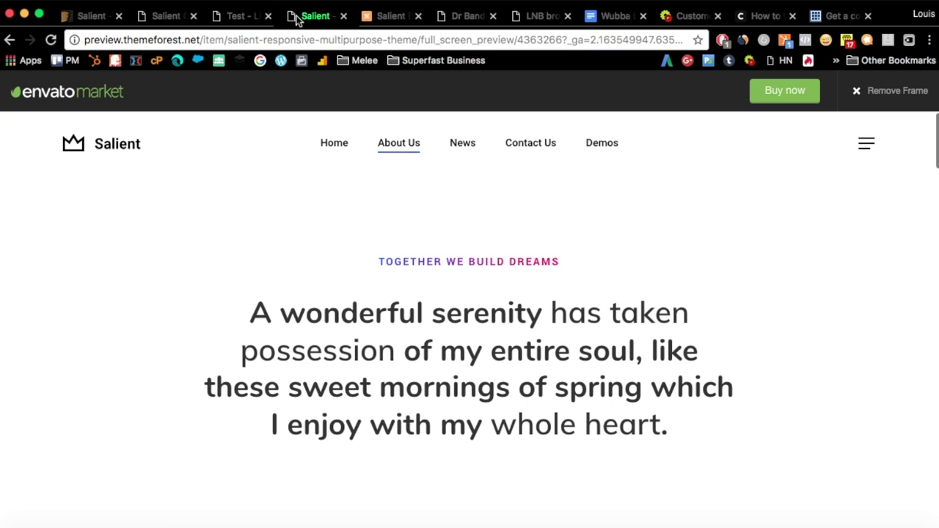
{"action": "left_click", "coordinate": [159, 18]}
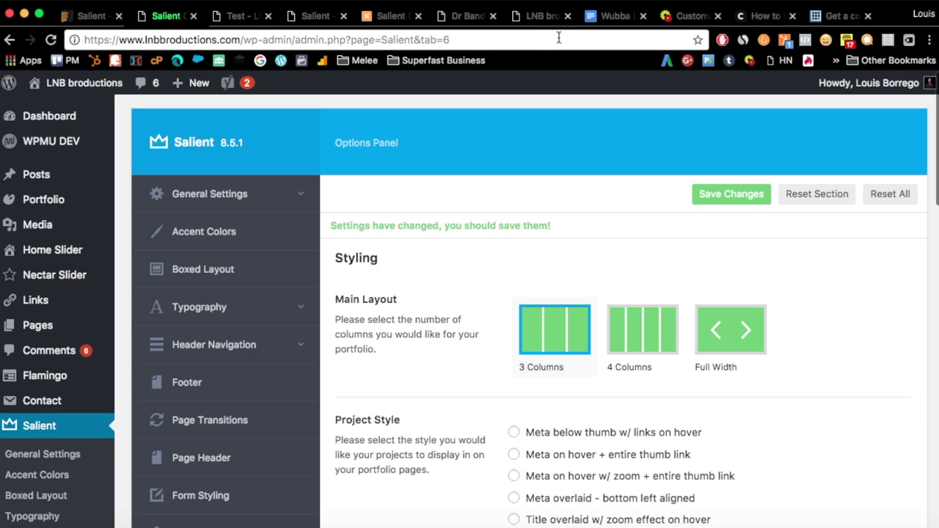
{"action": "left_click", "coordinate": [672, 17]}
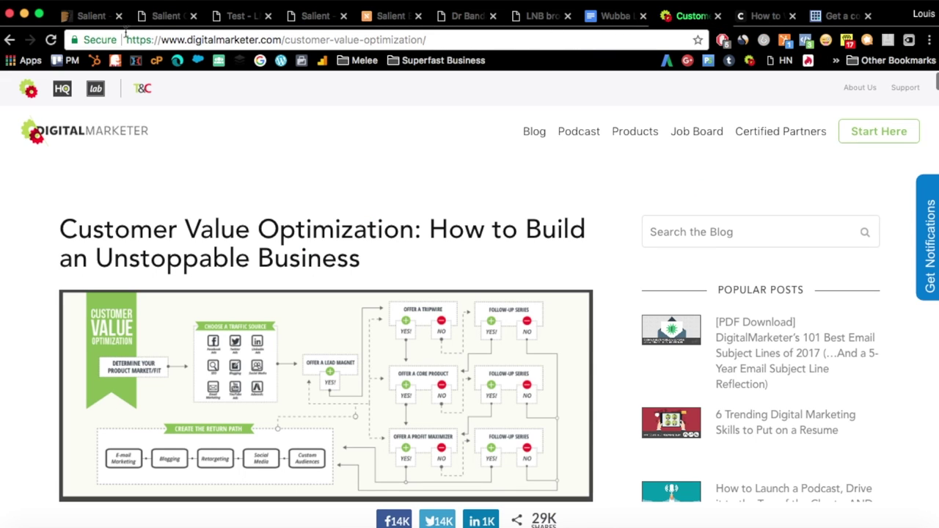
- Open the live preview from the Salient ThemeForest listing and browse the hero section and the installable demos
{"action": "left_click", "coordinate": [86, 17]}
{"action": "left_click", "coordinate": [233, 214]}
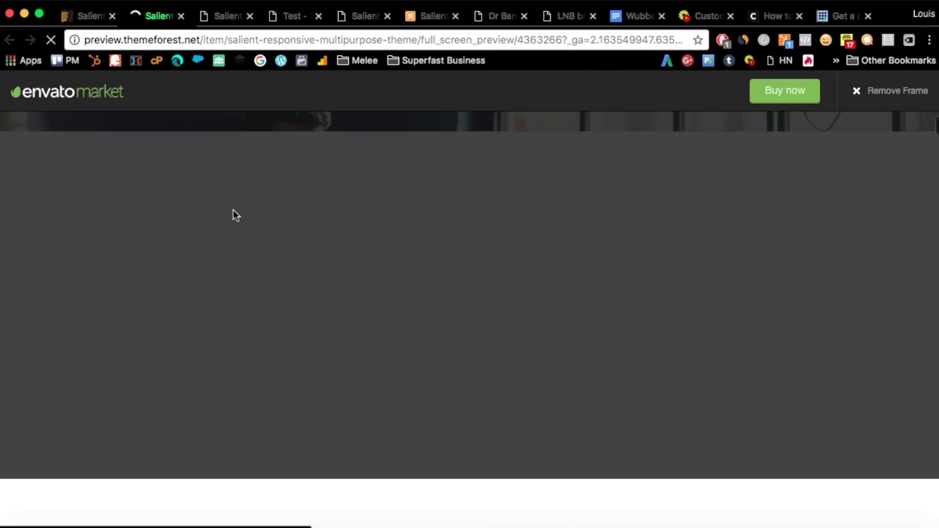
{"action": "scroll", "coordinate": [233, 213], "scroll_direction": "down", "scroll_amount": 3}
{"action": "scroll", "coordinate": [233, 215], "scroll_direction": "down", "scroll_amount": 5}
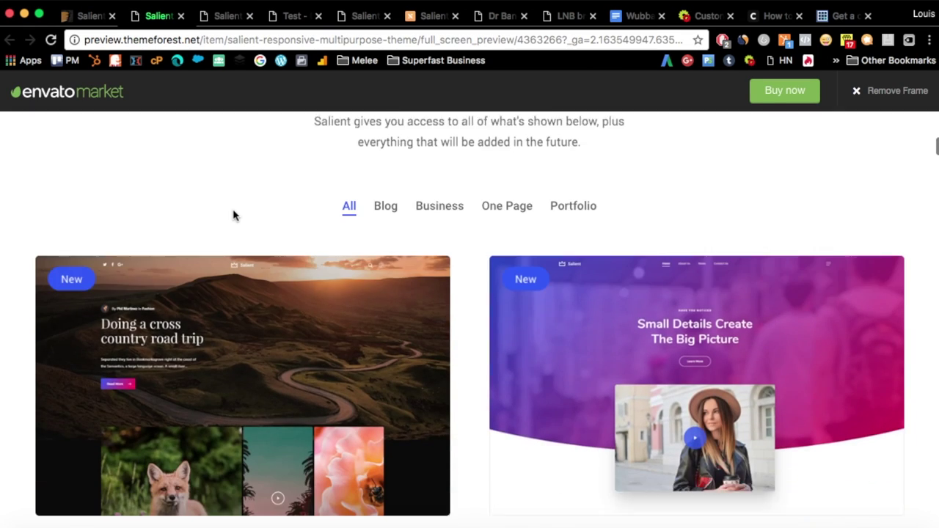
{"action": "scroll", "coordinate": [358, 432], "scroll_direction": "down", "scroll_amount": 5}
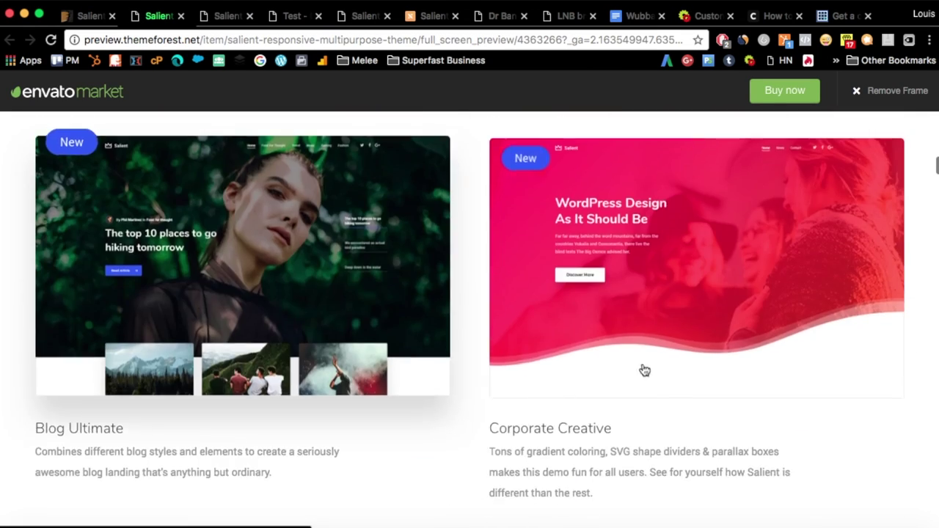
{"action": "scroll", "coordinate": [361, 329], "scroll_direction": "down", "scroll_amount": 3}
{"action": "scroll", "coordinate": [345, 360], "scroll_direction": "up", "scroll_amount": 8}
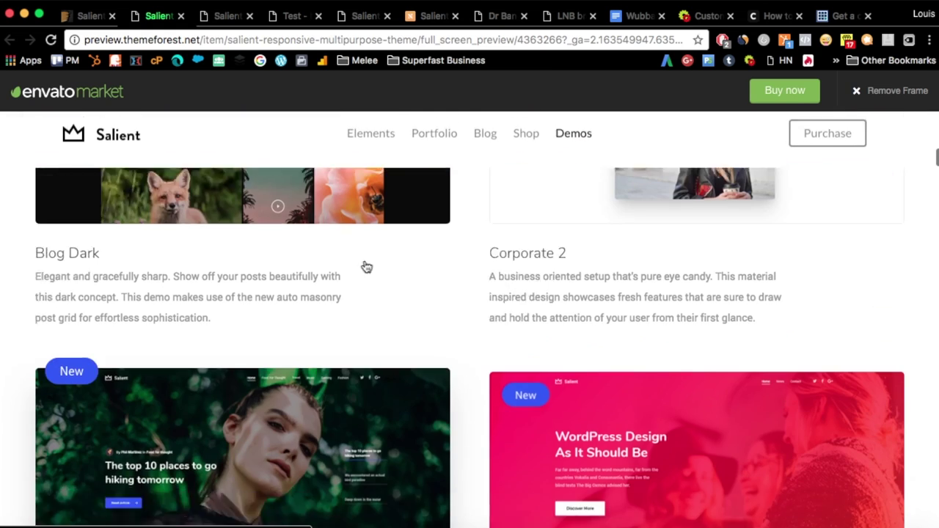
{"action": "scroll", "coordinate": [457, 281], "scroll_direction": "up", "scroll_amount": 10}
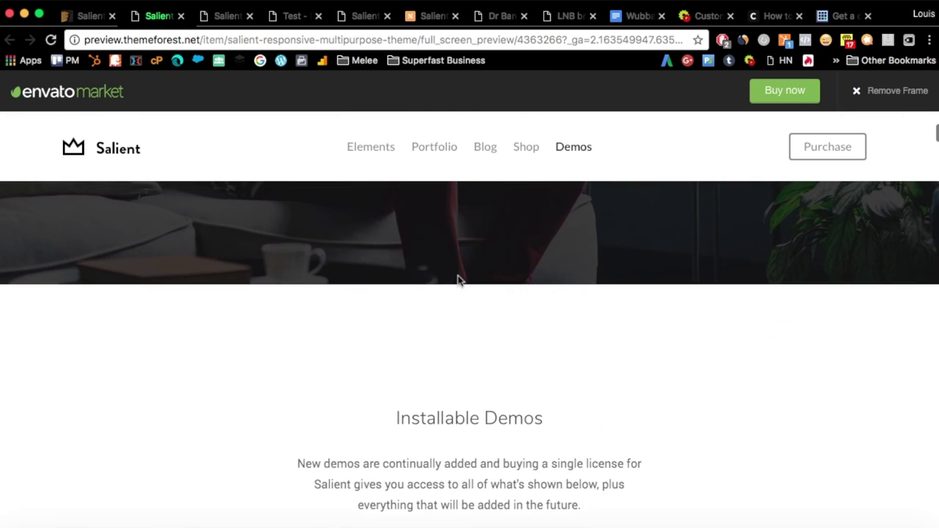
{"action": "scroll", "coordinate": [457, 279], "scroll_direction": "up", "scroll_amount": 2}
{"action": "scroll", "coordinate": [458, 276], "scroll_direction": "down", "scroll_amount": 2}
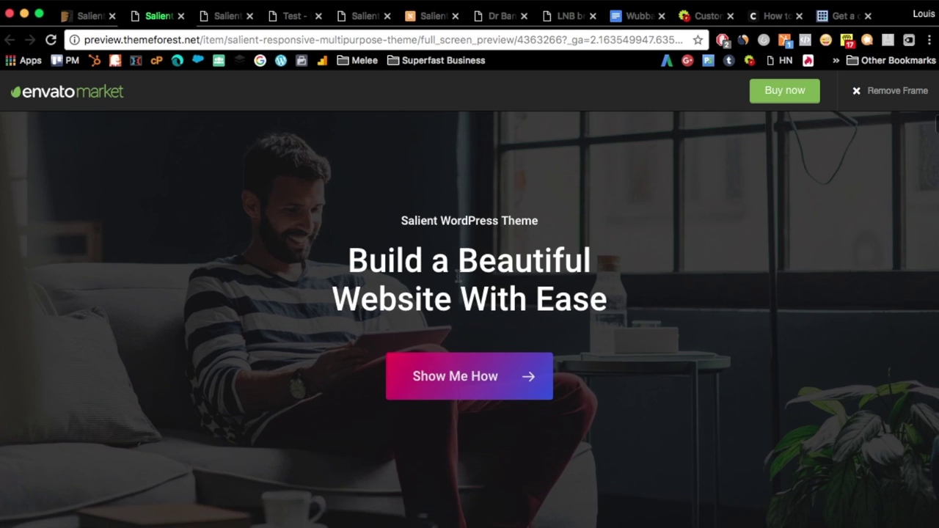
{"action": "scroll", "coordinate": [458, 275], "scroll_direction": "down", "scroll_amount": 10}
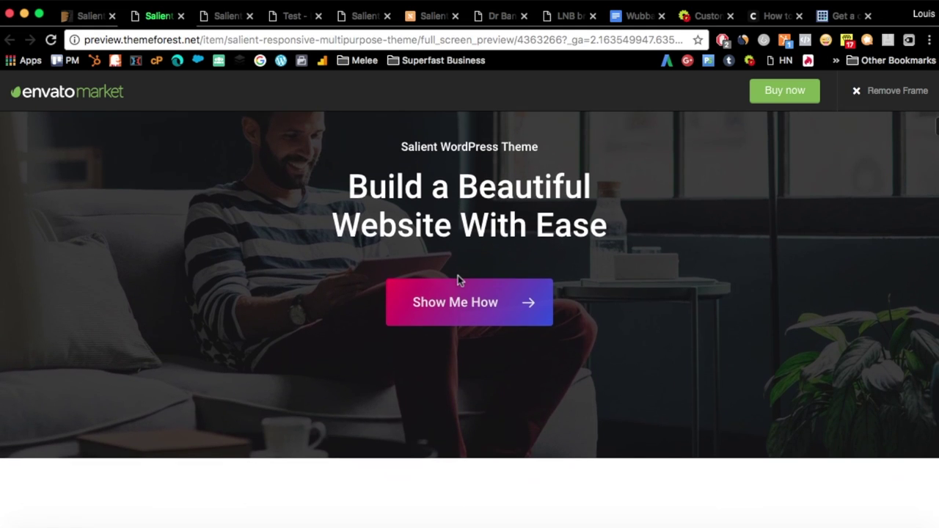